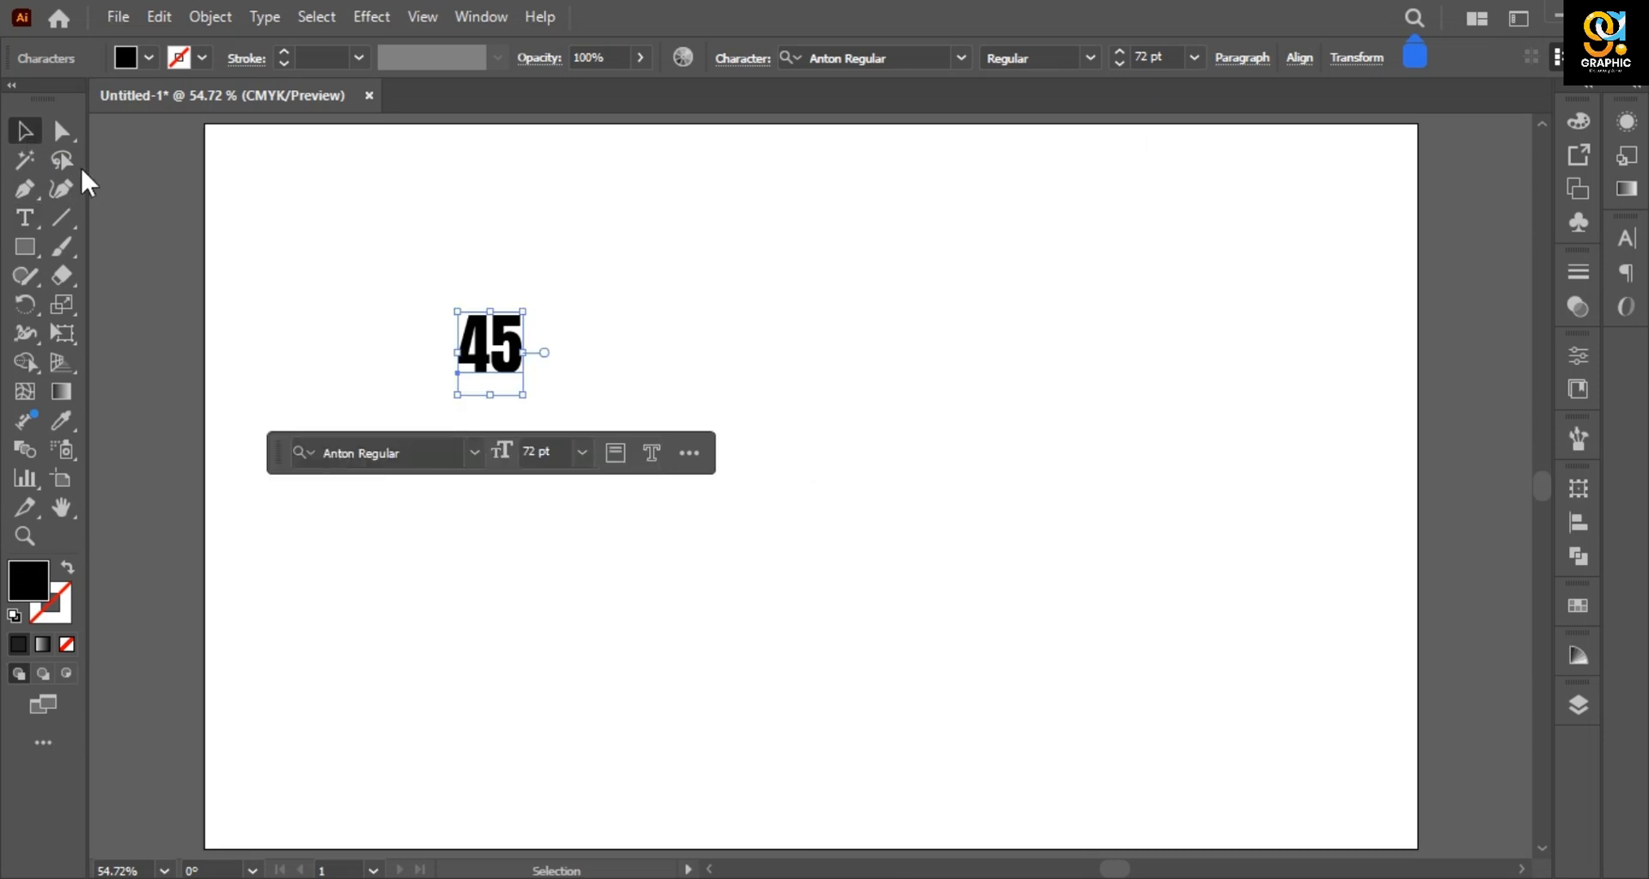
Enlarge the 45 text to about 333 pt and place it near the middle of the artboard
left_click_drag(526, 400, 872, 695)
left_click_drag(721, 545, 799, 524)
Convert the 45 text to outlines and ungroup it into separate digits
right_click(797, 510)
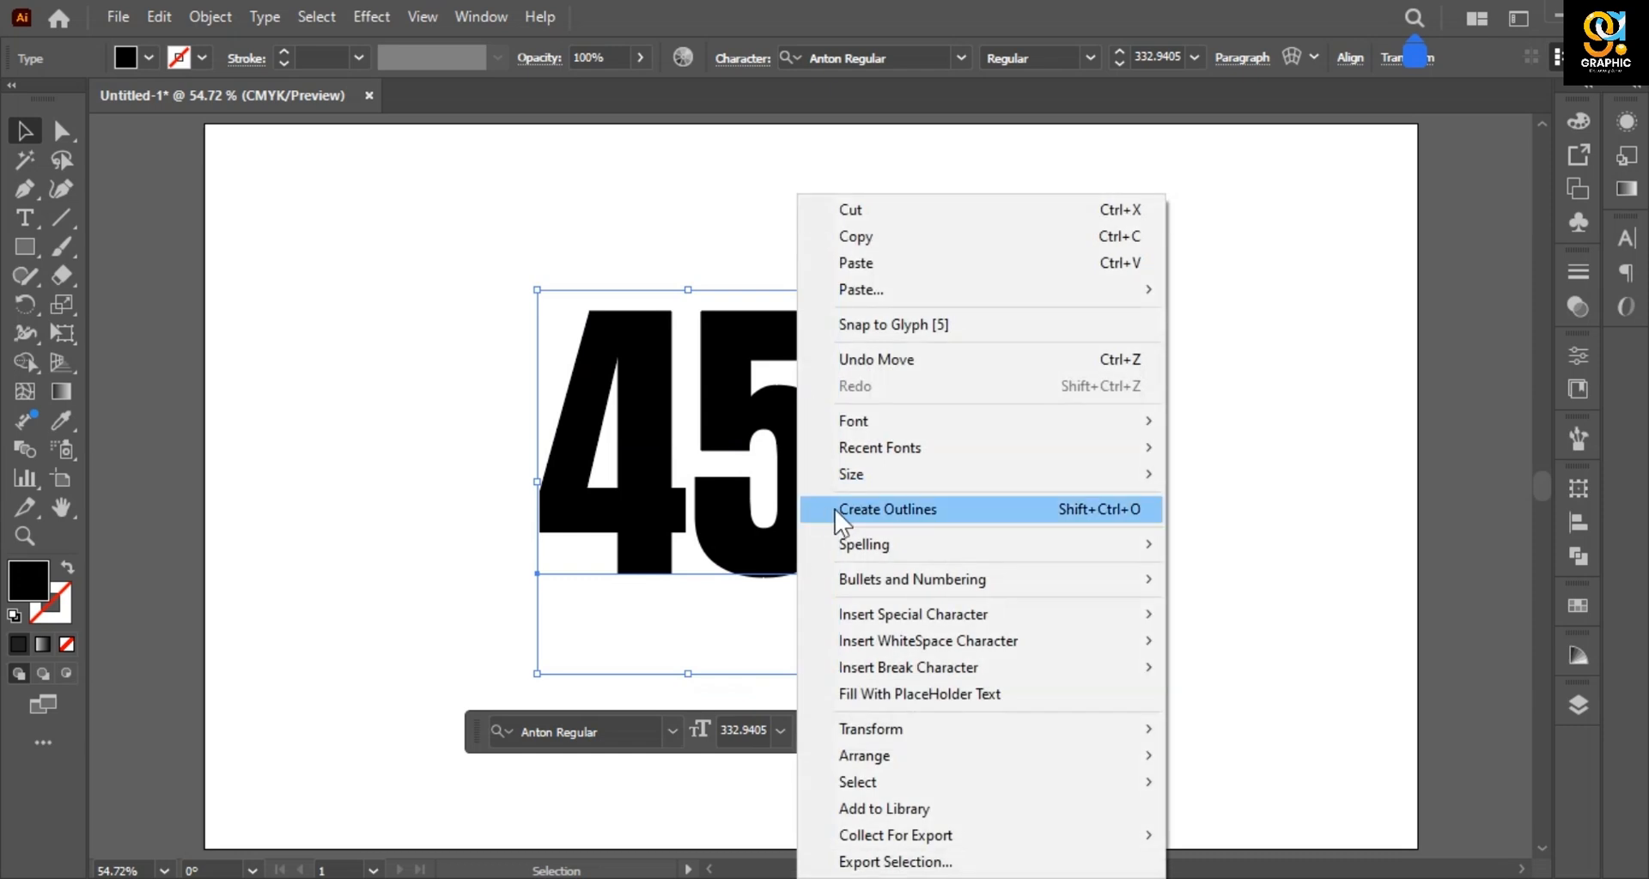
left_click(880, 510)
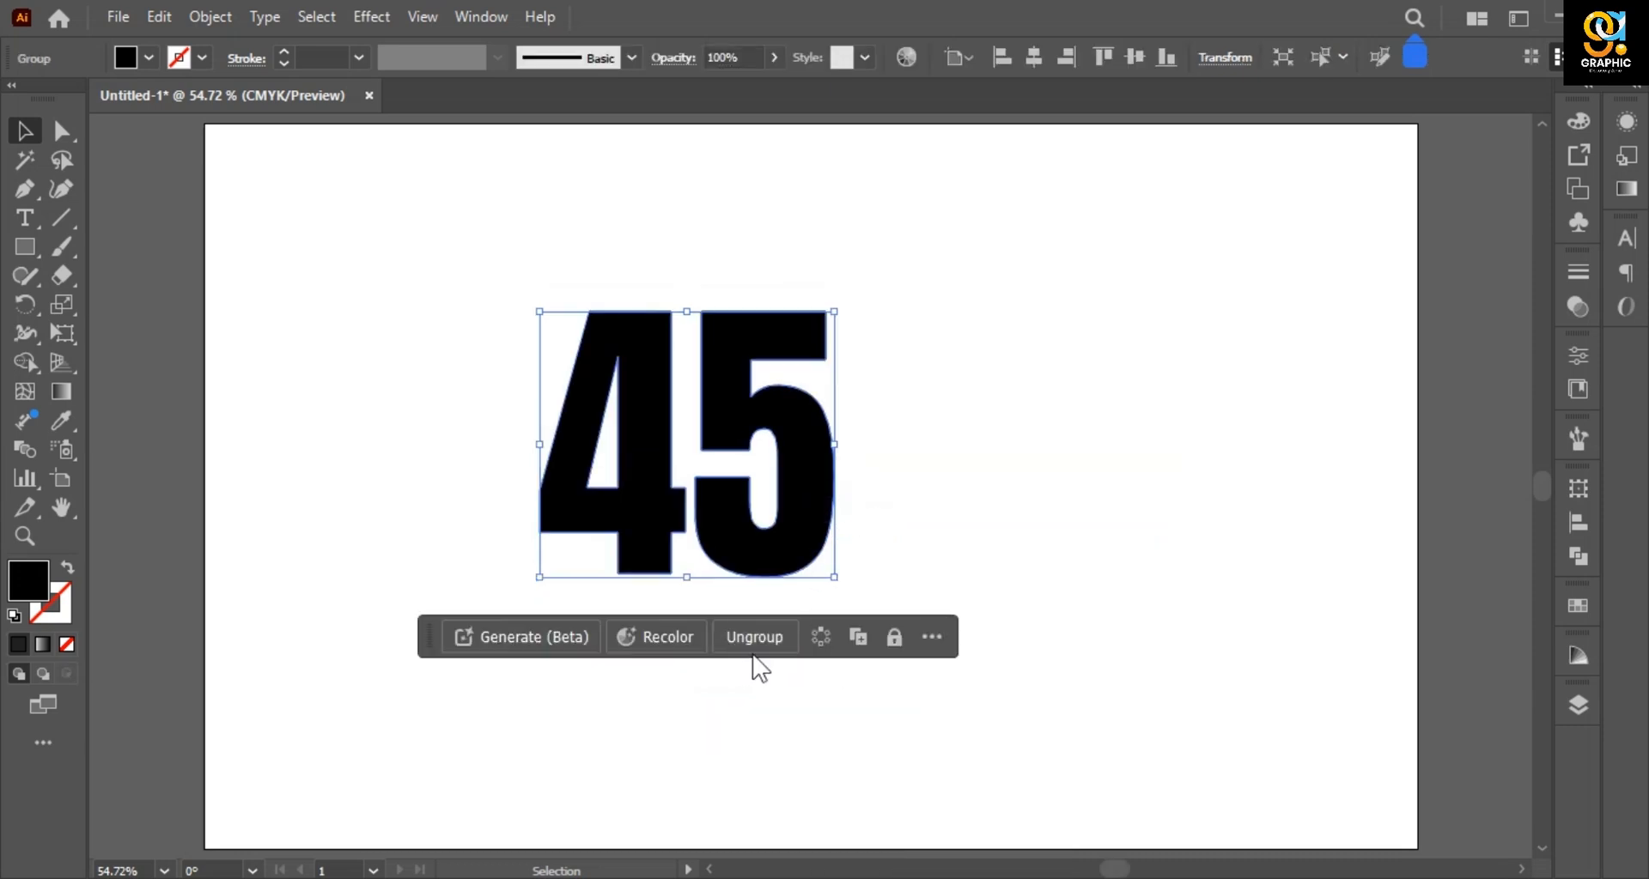
left_click(753, 642)
left_click(889, 570)
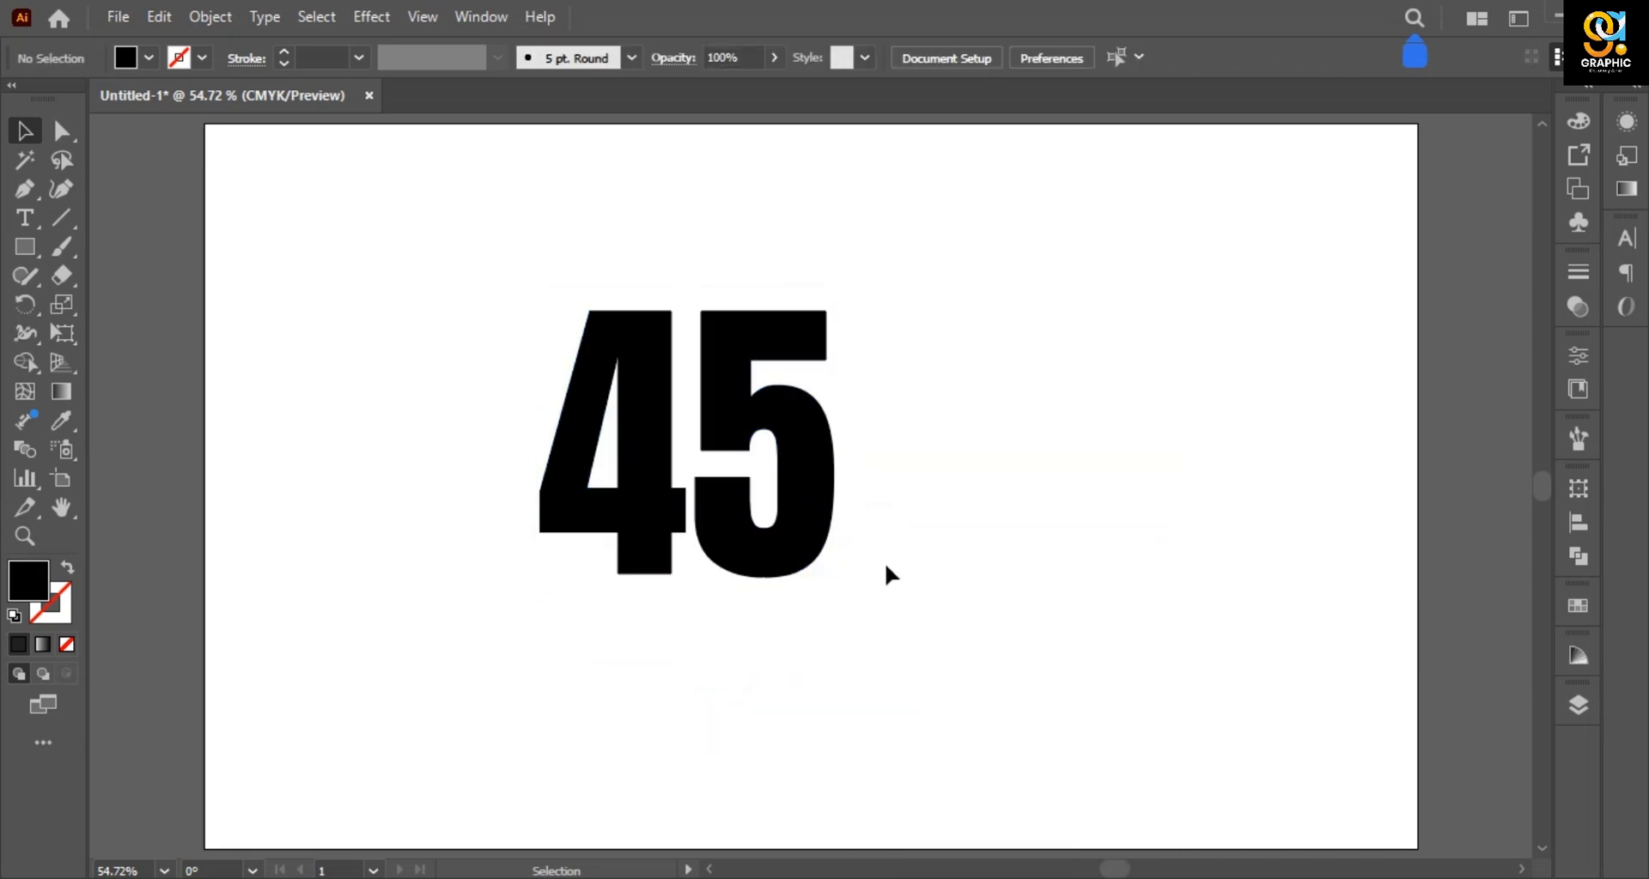
Shorten the 5 slightly from its lower edge and fill it with a medium grey
left_click(813, 540)
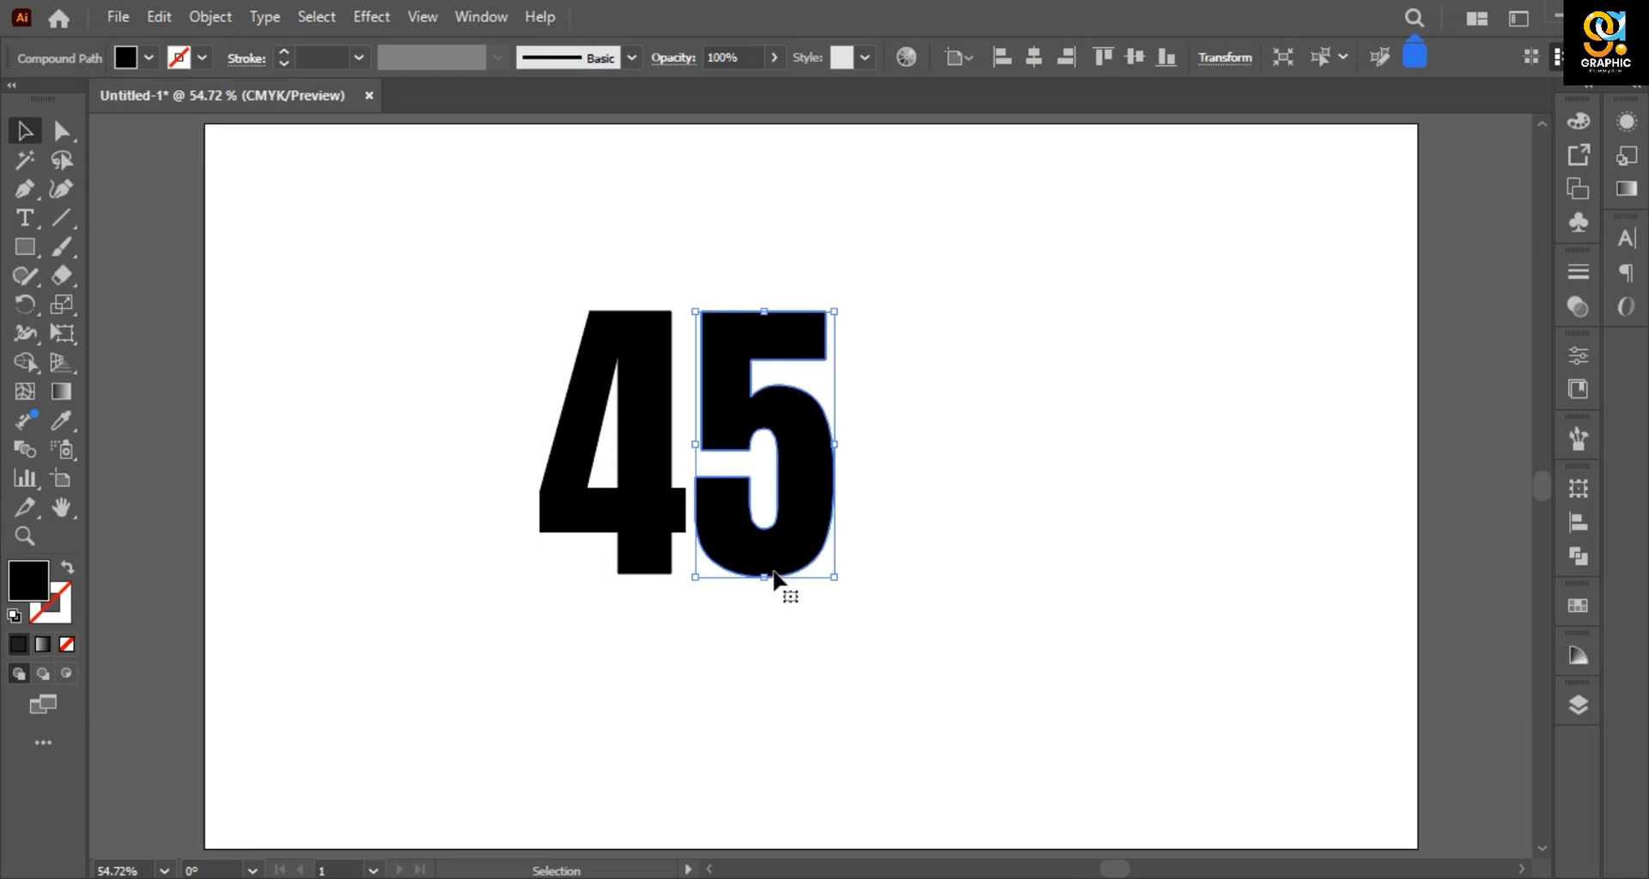
left_click_drag(762, 580, 762, 568)
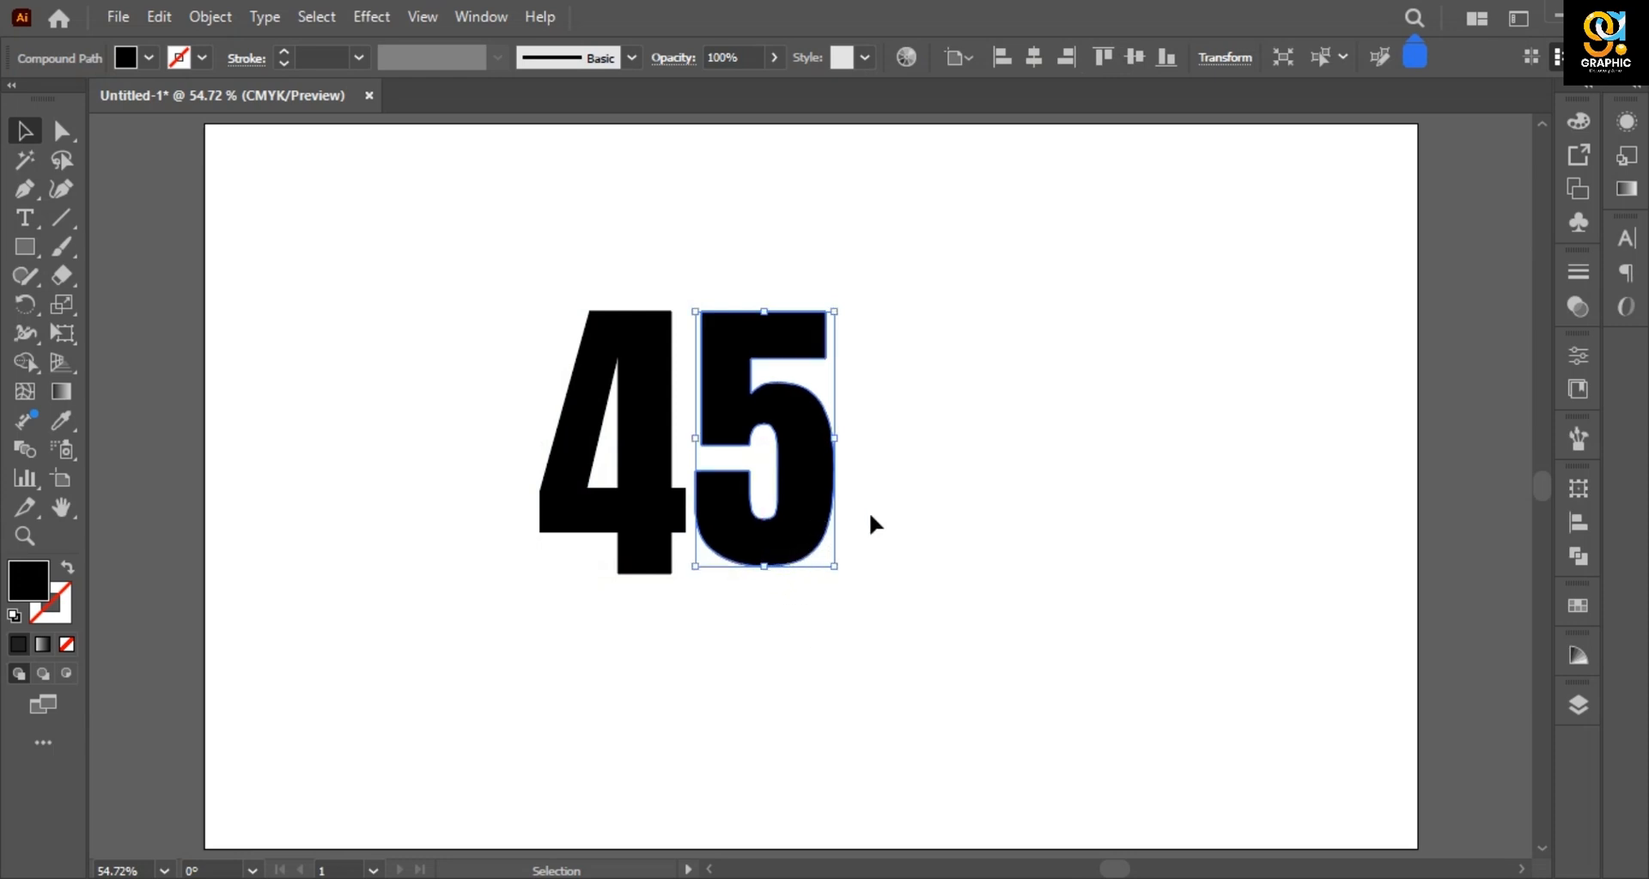
double_click(29, 580)
left_click(539, 398)
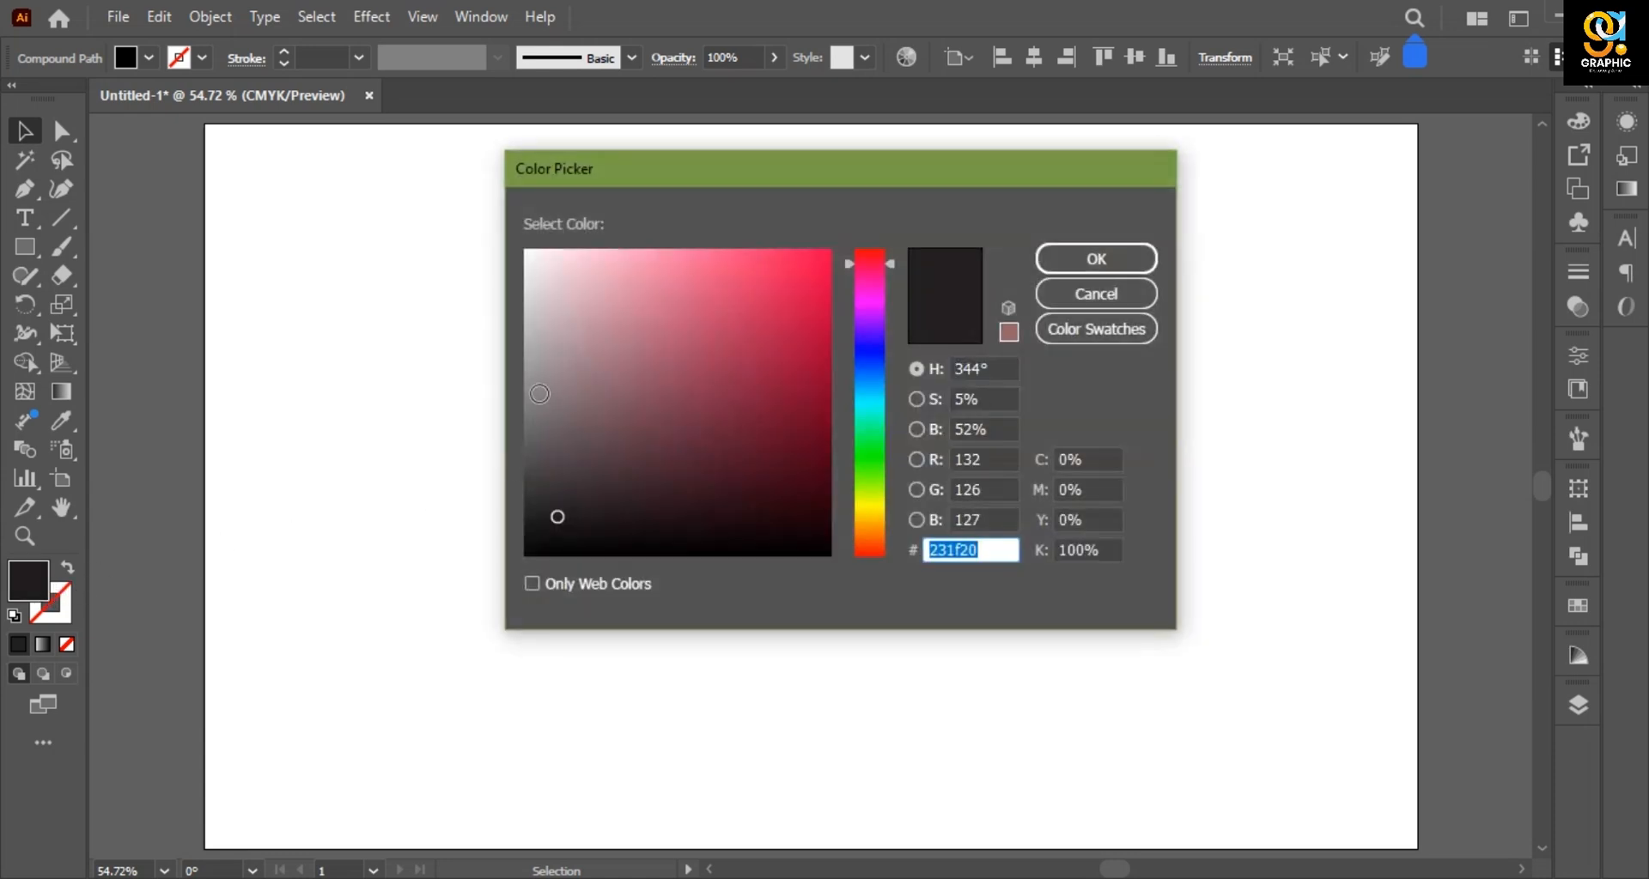
left_click(1058, 264)
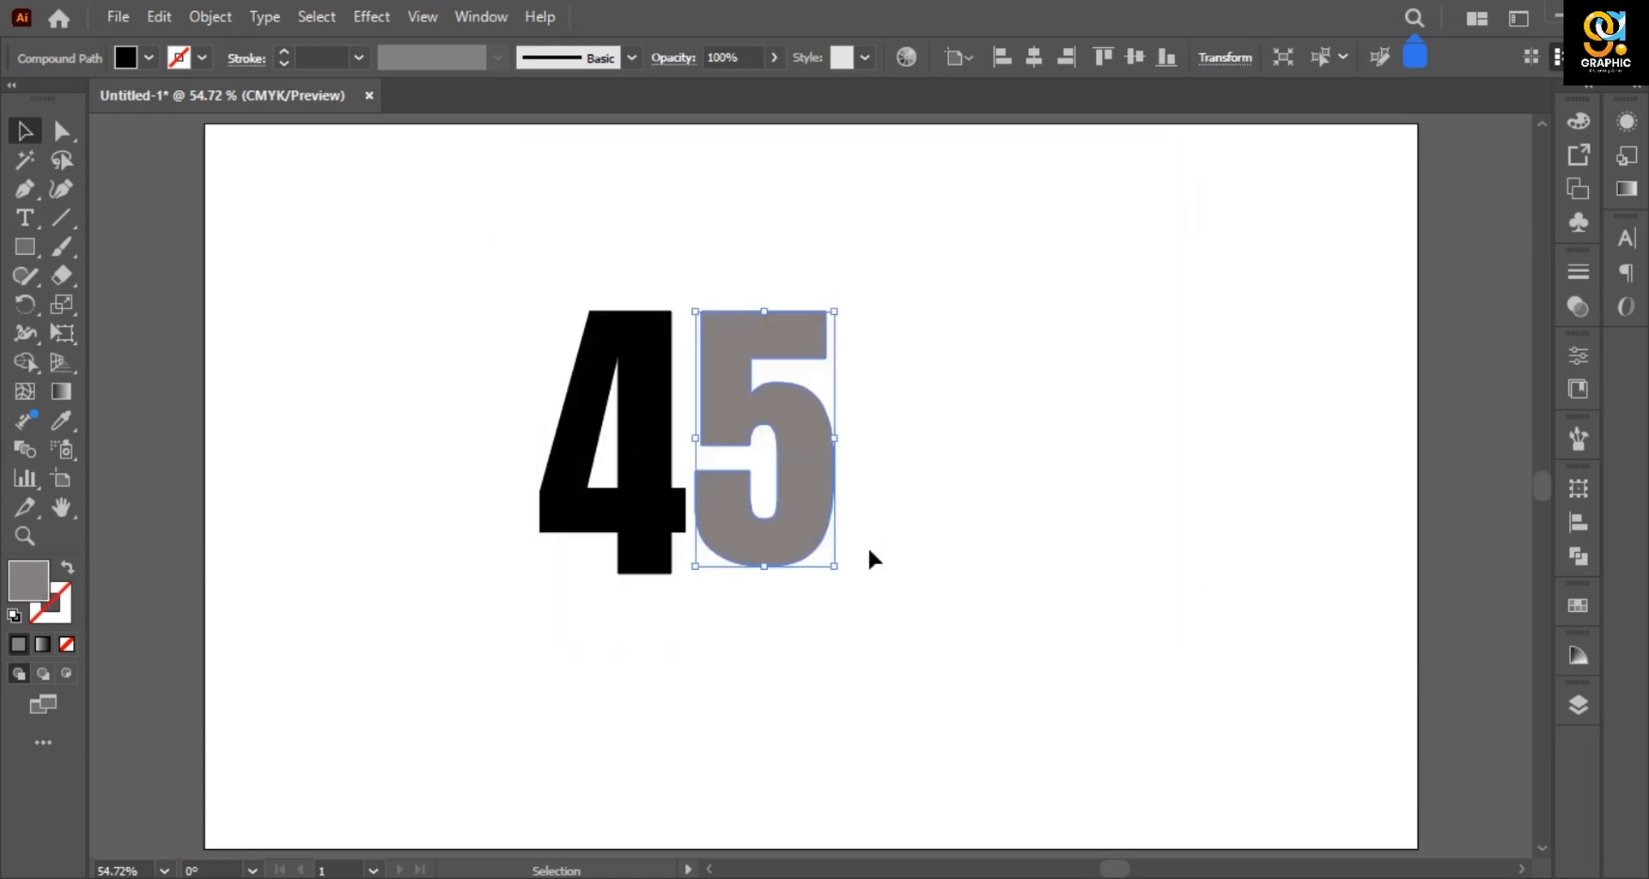
left_click(799, 637)
Stretch the 4's right-hand anchor points horizontally past the 5 so its black shape extends behind the whole digit
left_click(646, 541)
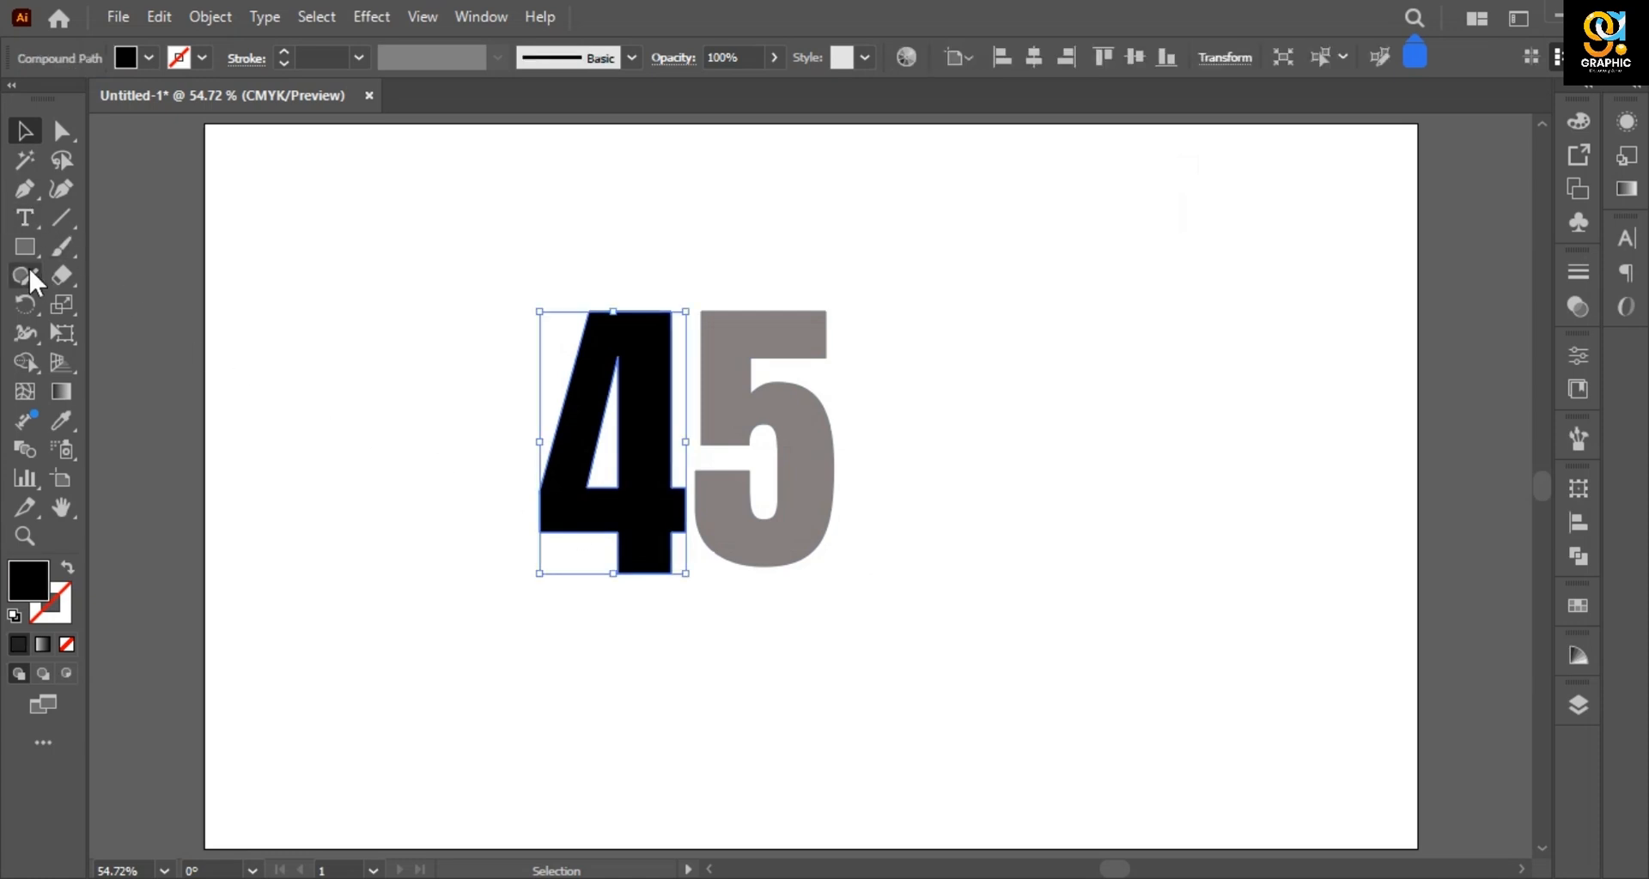
left_click(61, 131)
left_click_drag(657, 282, 689, 603)
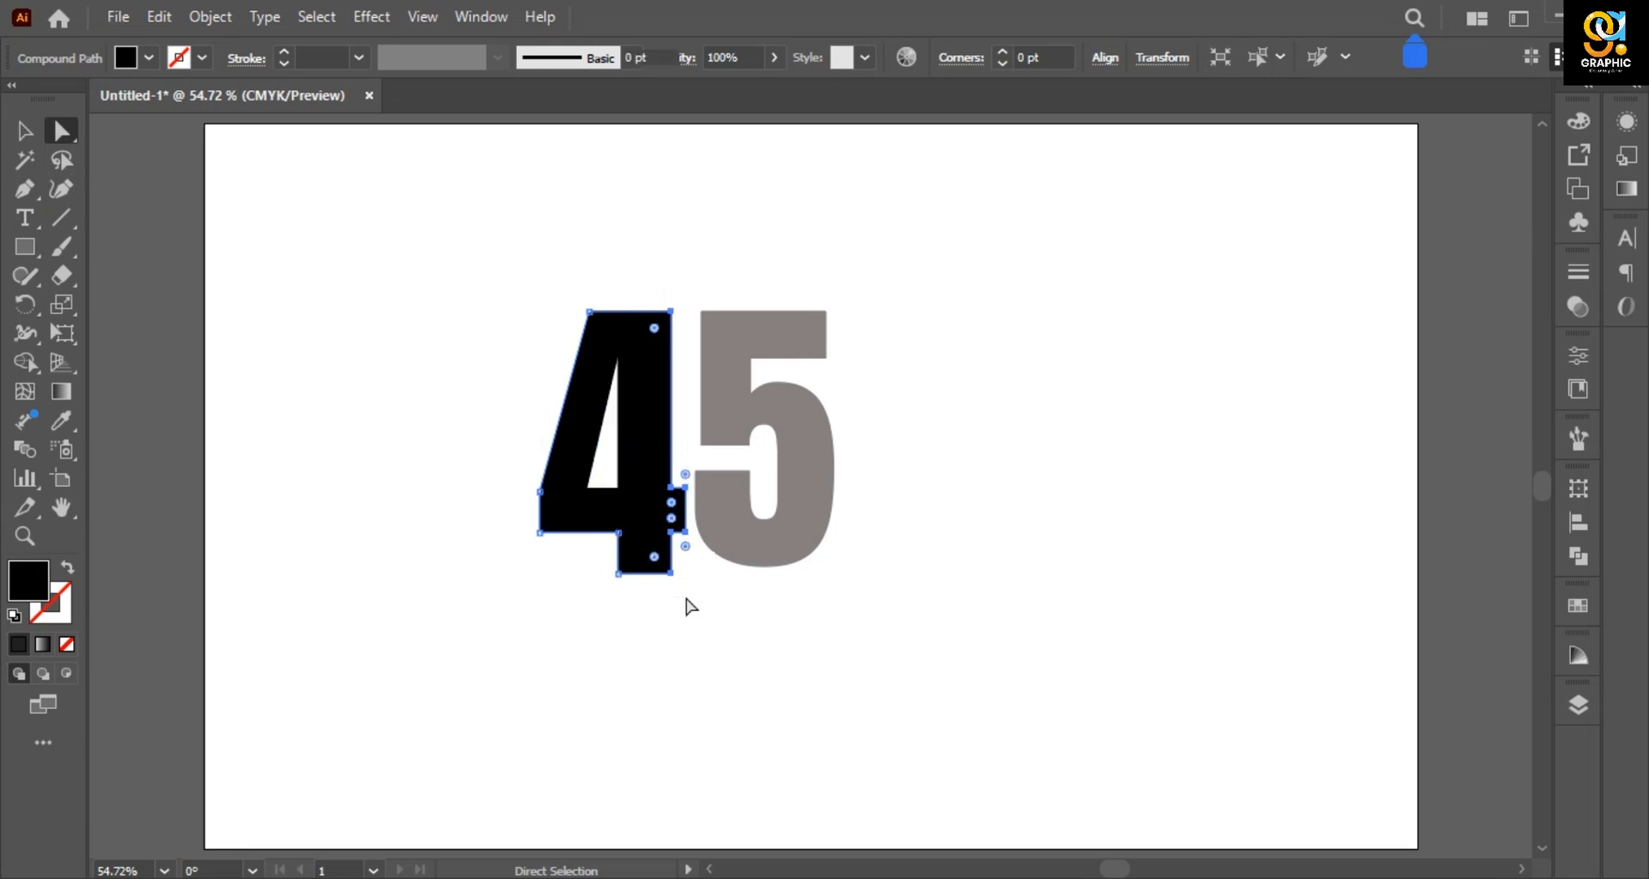
left_click_drag(675, 477, 881, 469)
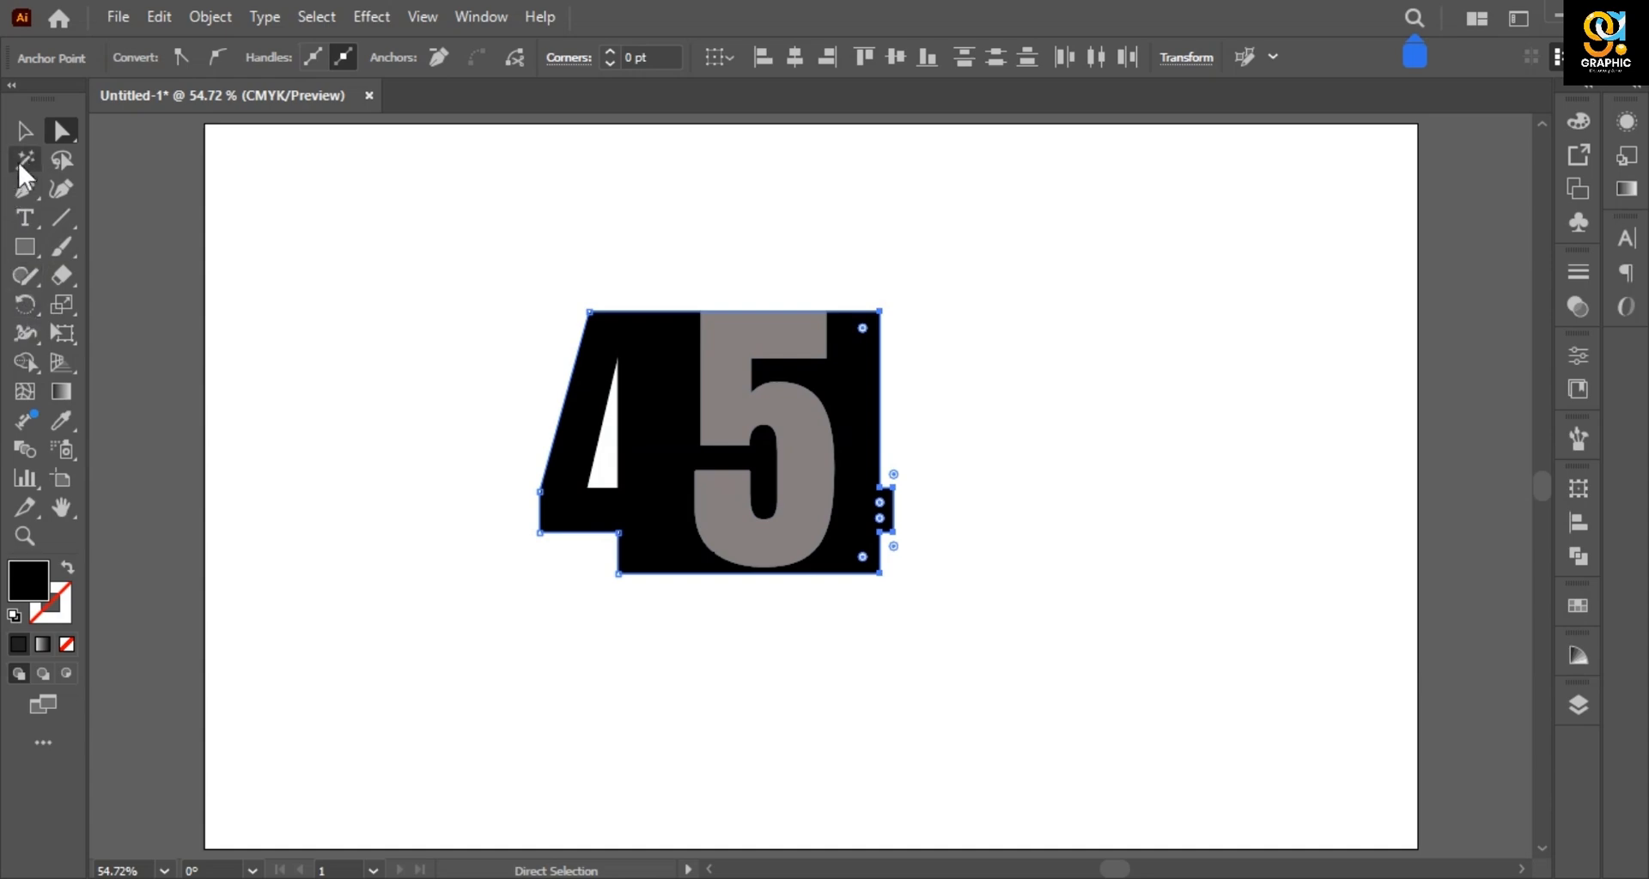
left_click(19, 134)
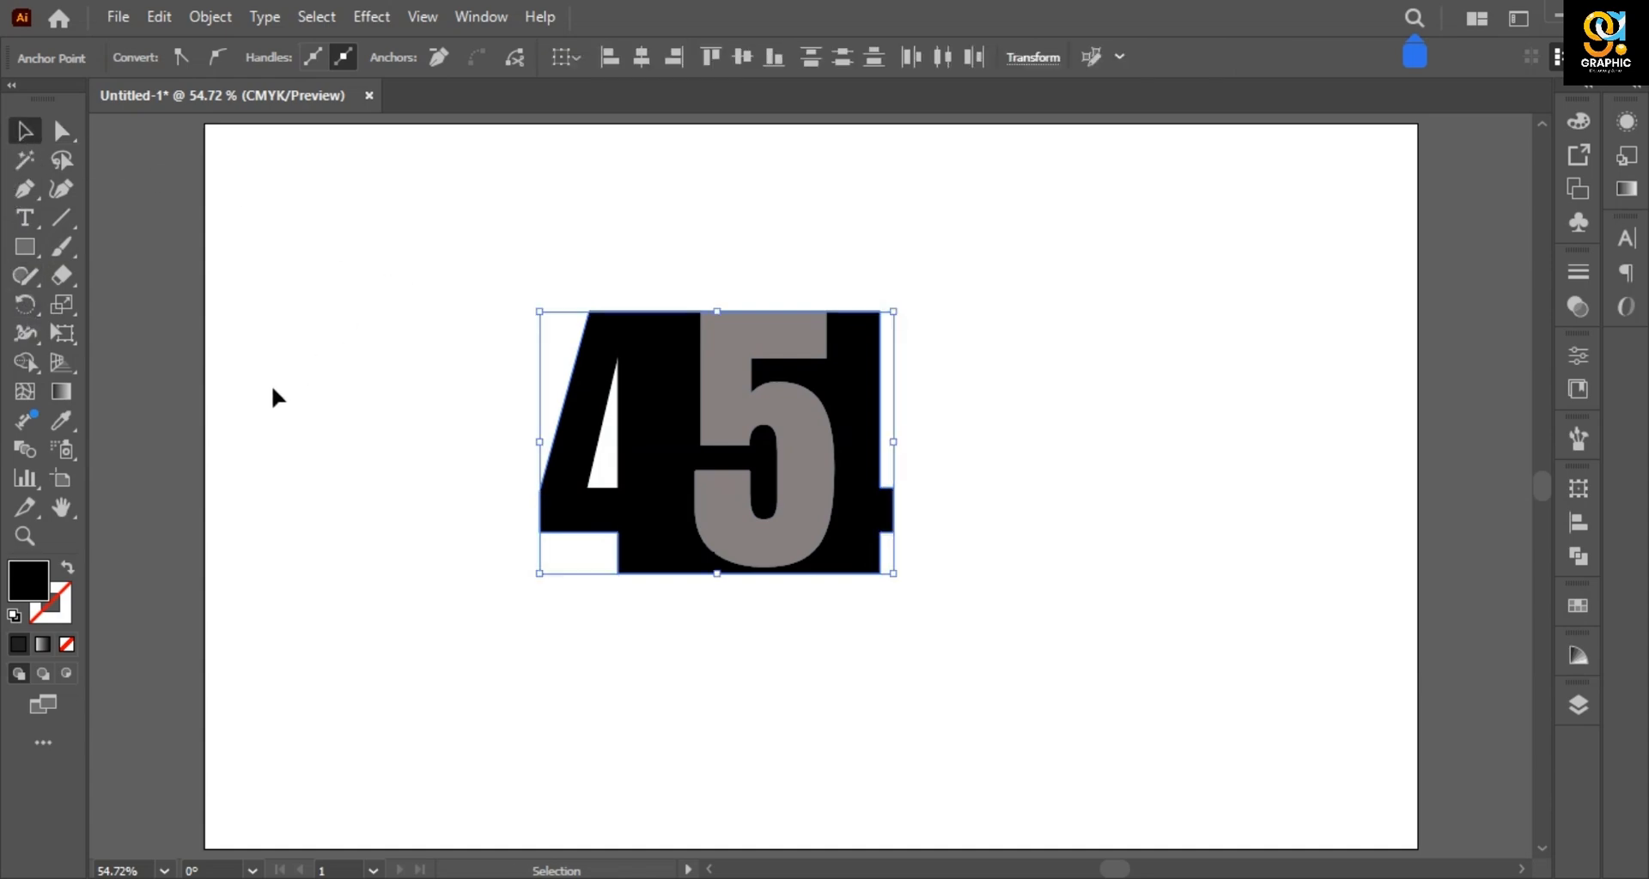
Draw a tall narrow rectangle covering the right end of the stretched 4, including its small protruding stub
key("m")
left_click_drag(868, 282, 947, 613)
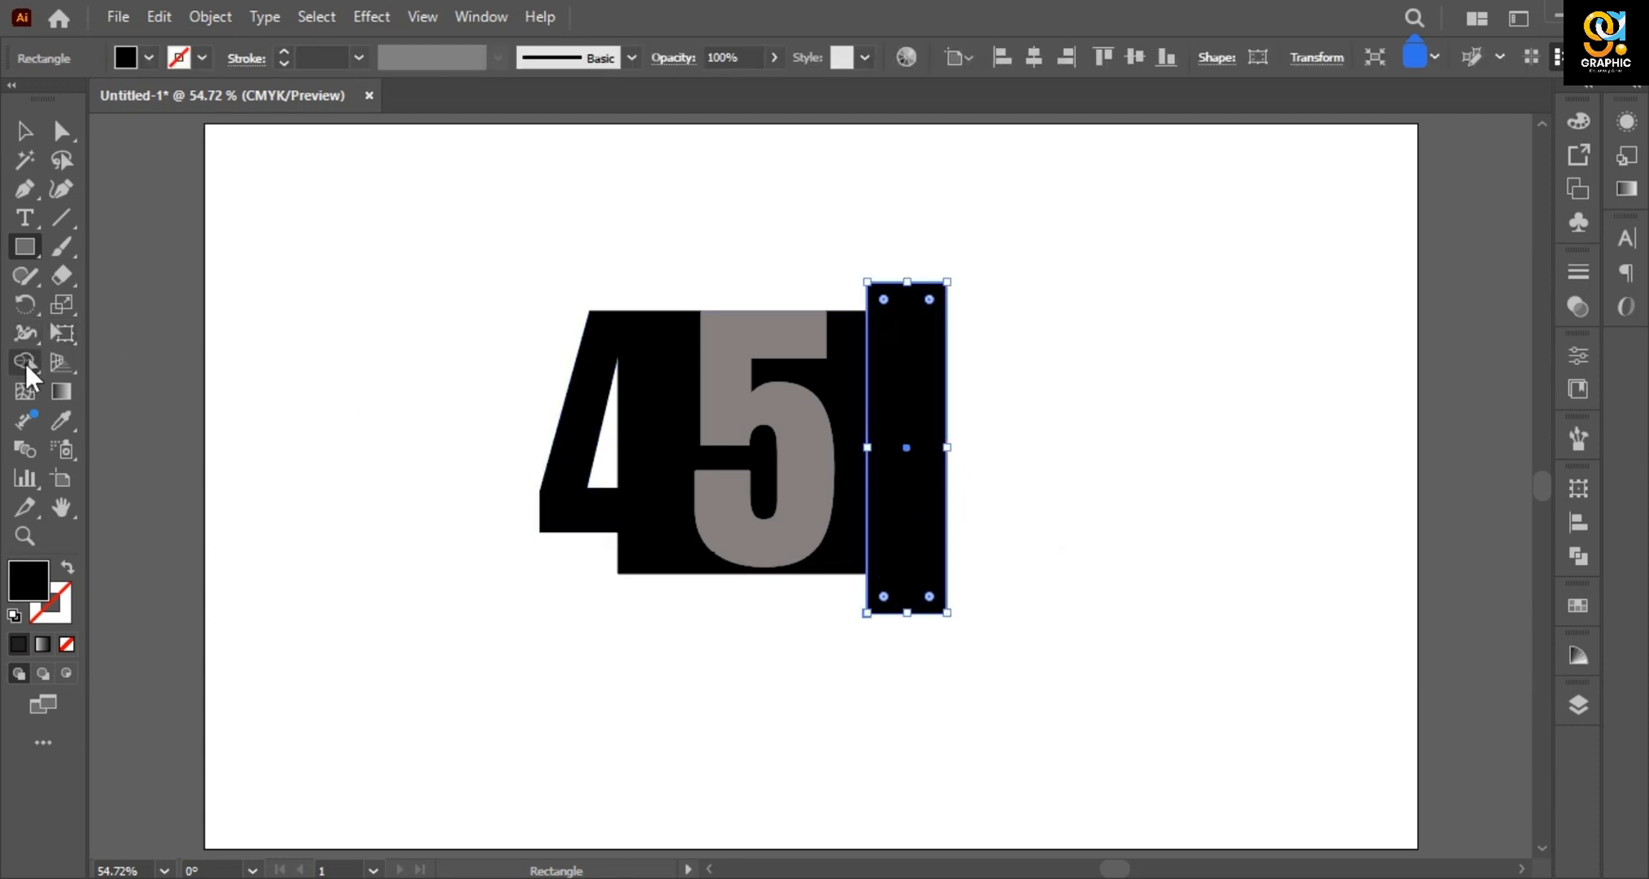
left_click(24, 131)
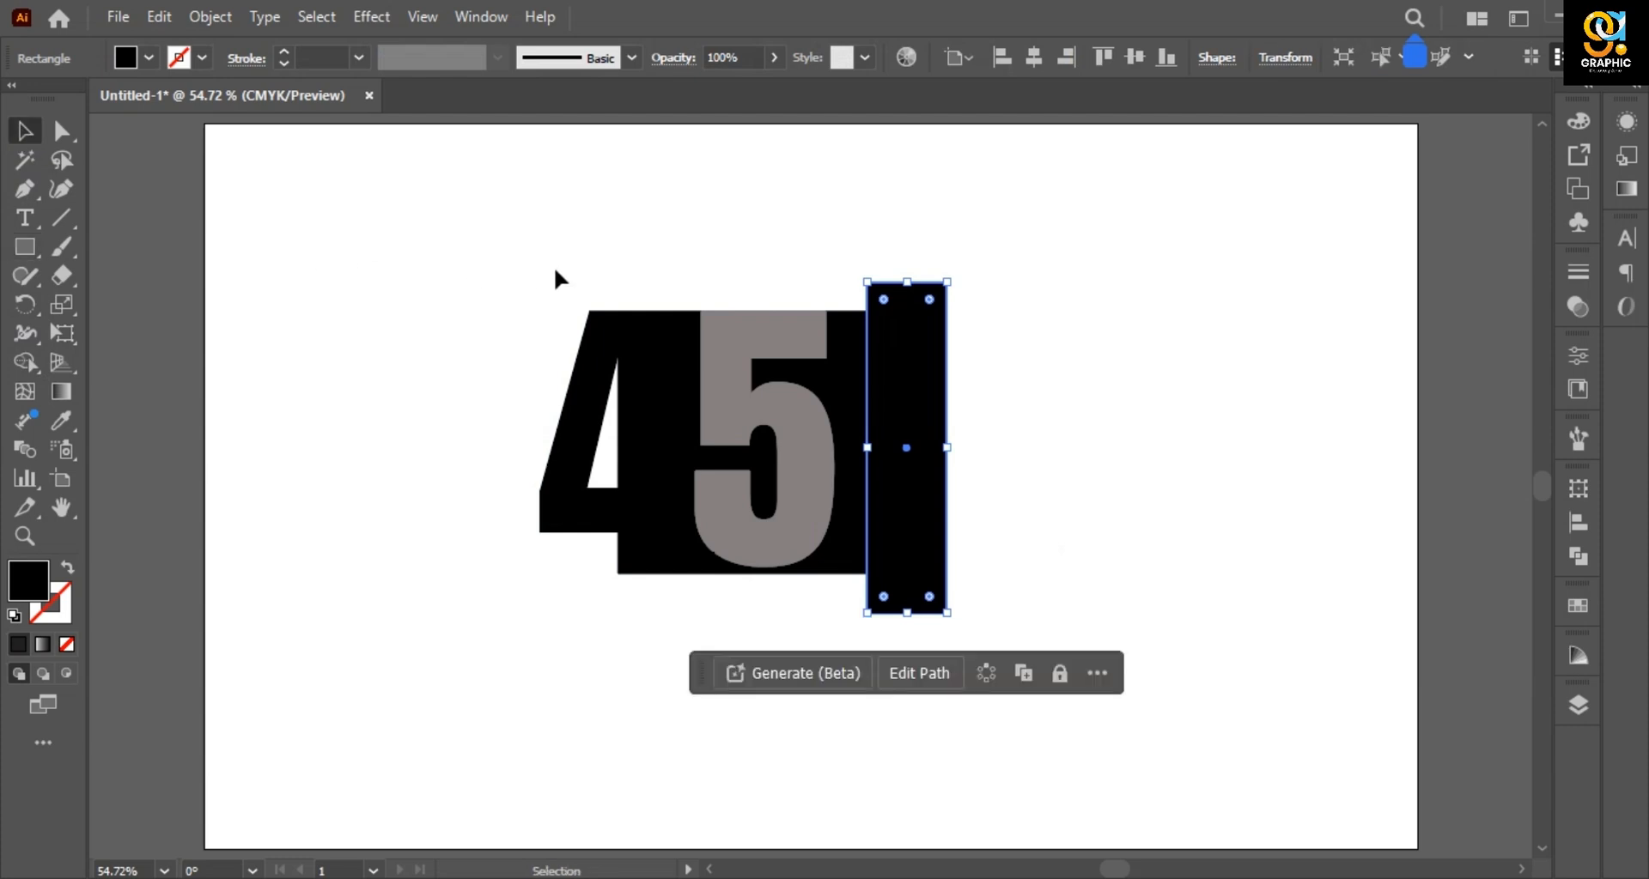
Use Shape Builder on all shapes to cut out the grey 5 and remove the tall rectangle with its overlap
left_click_drag(591, 306, 956, 588)
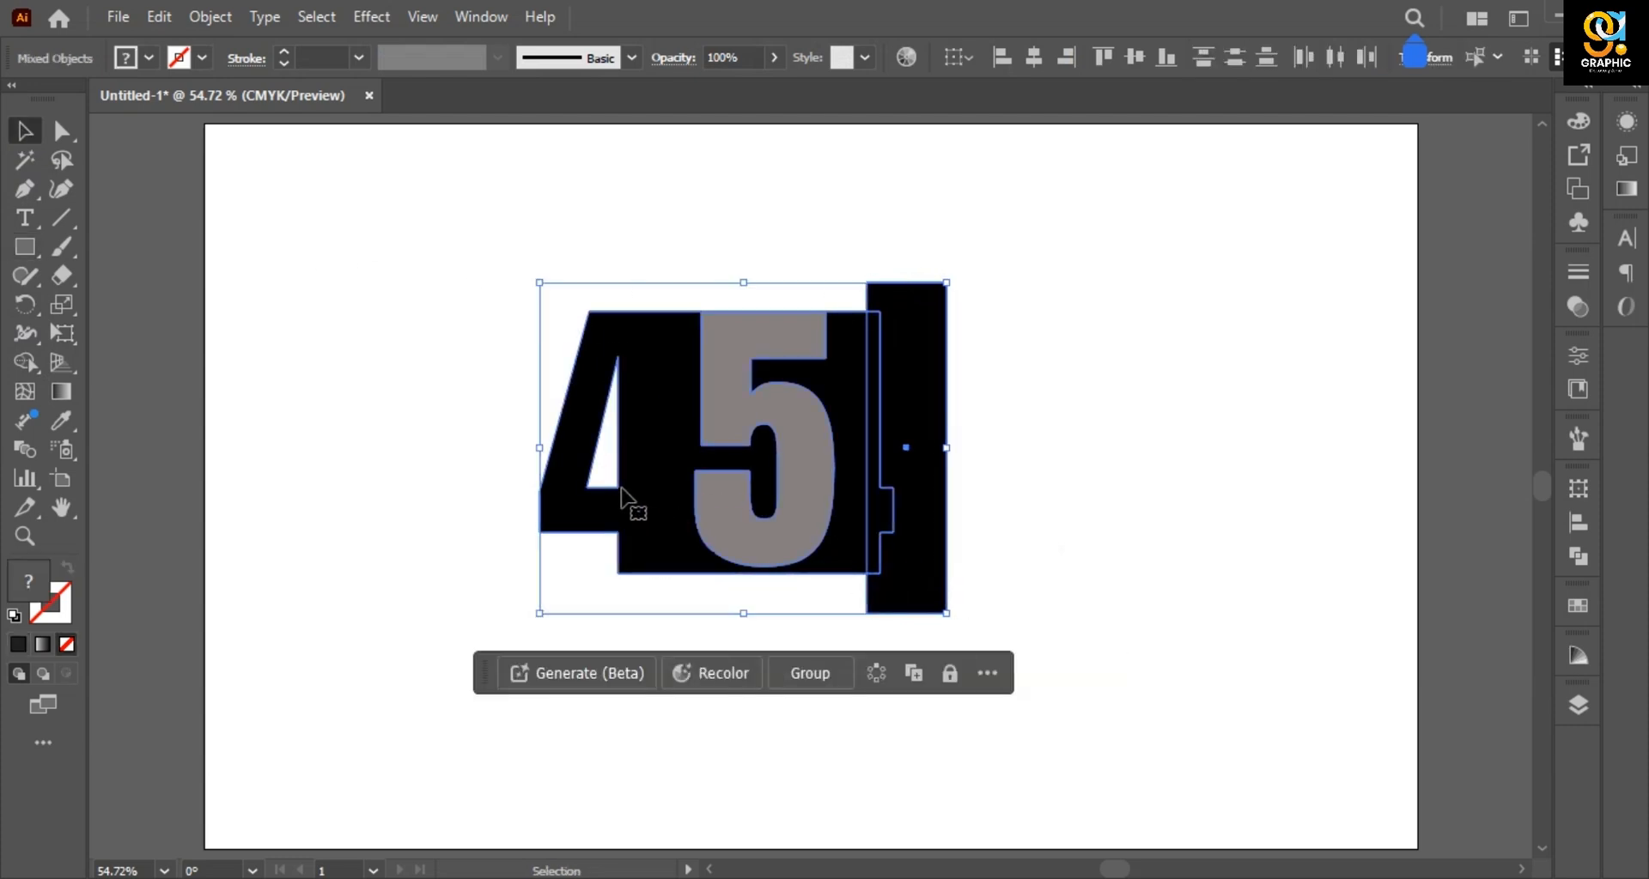
left_click(29, 358)
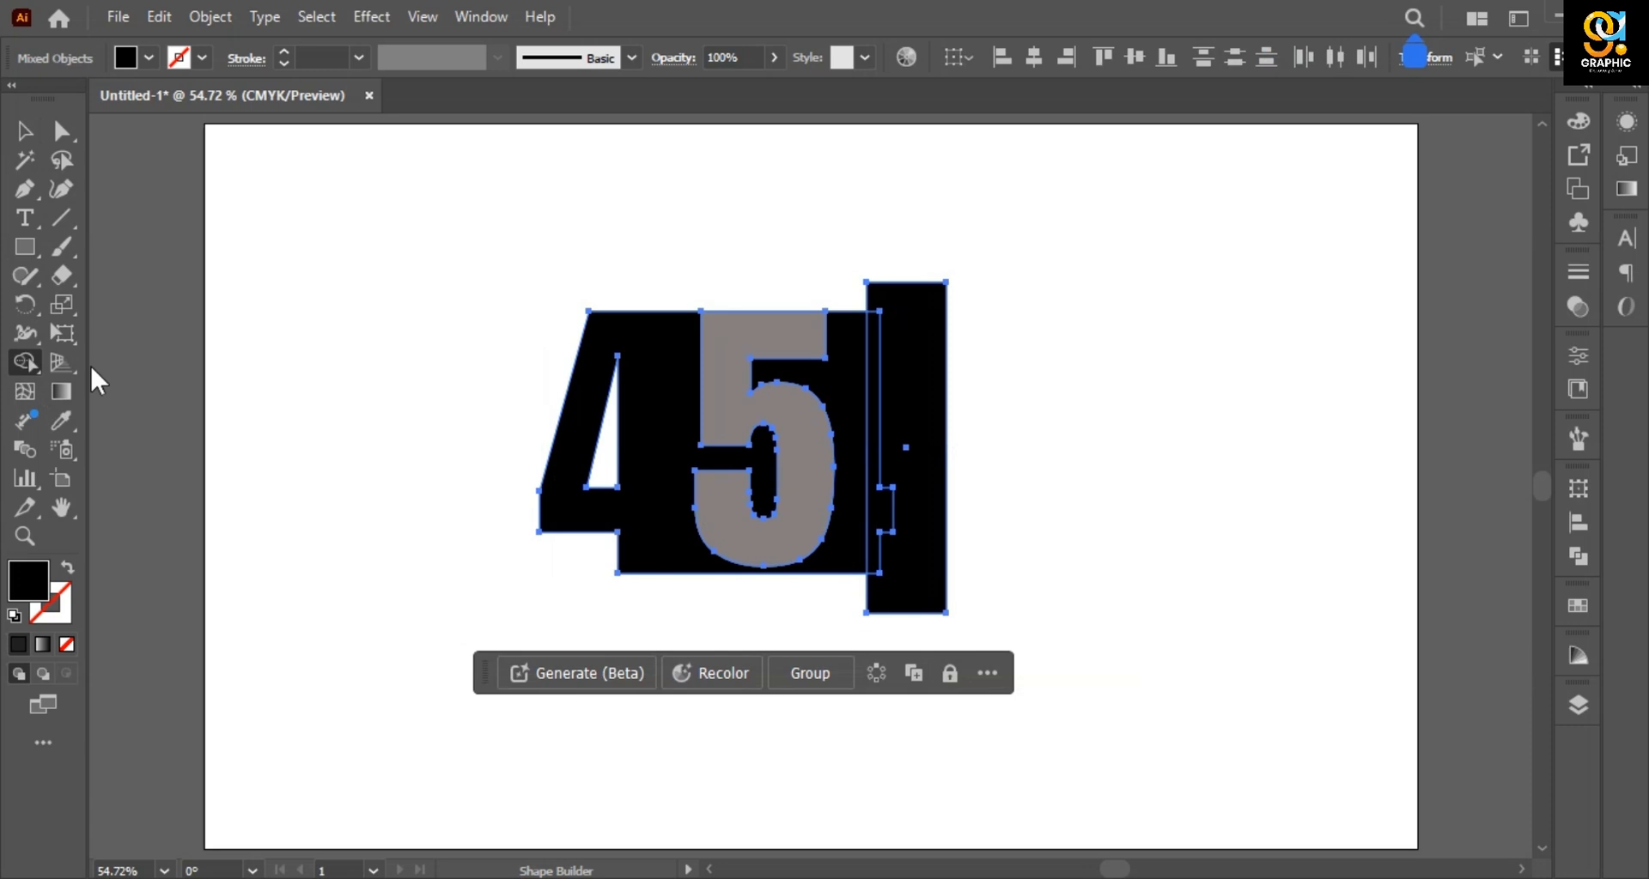
left_click(740, 427, "alt")
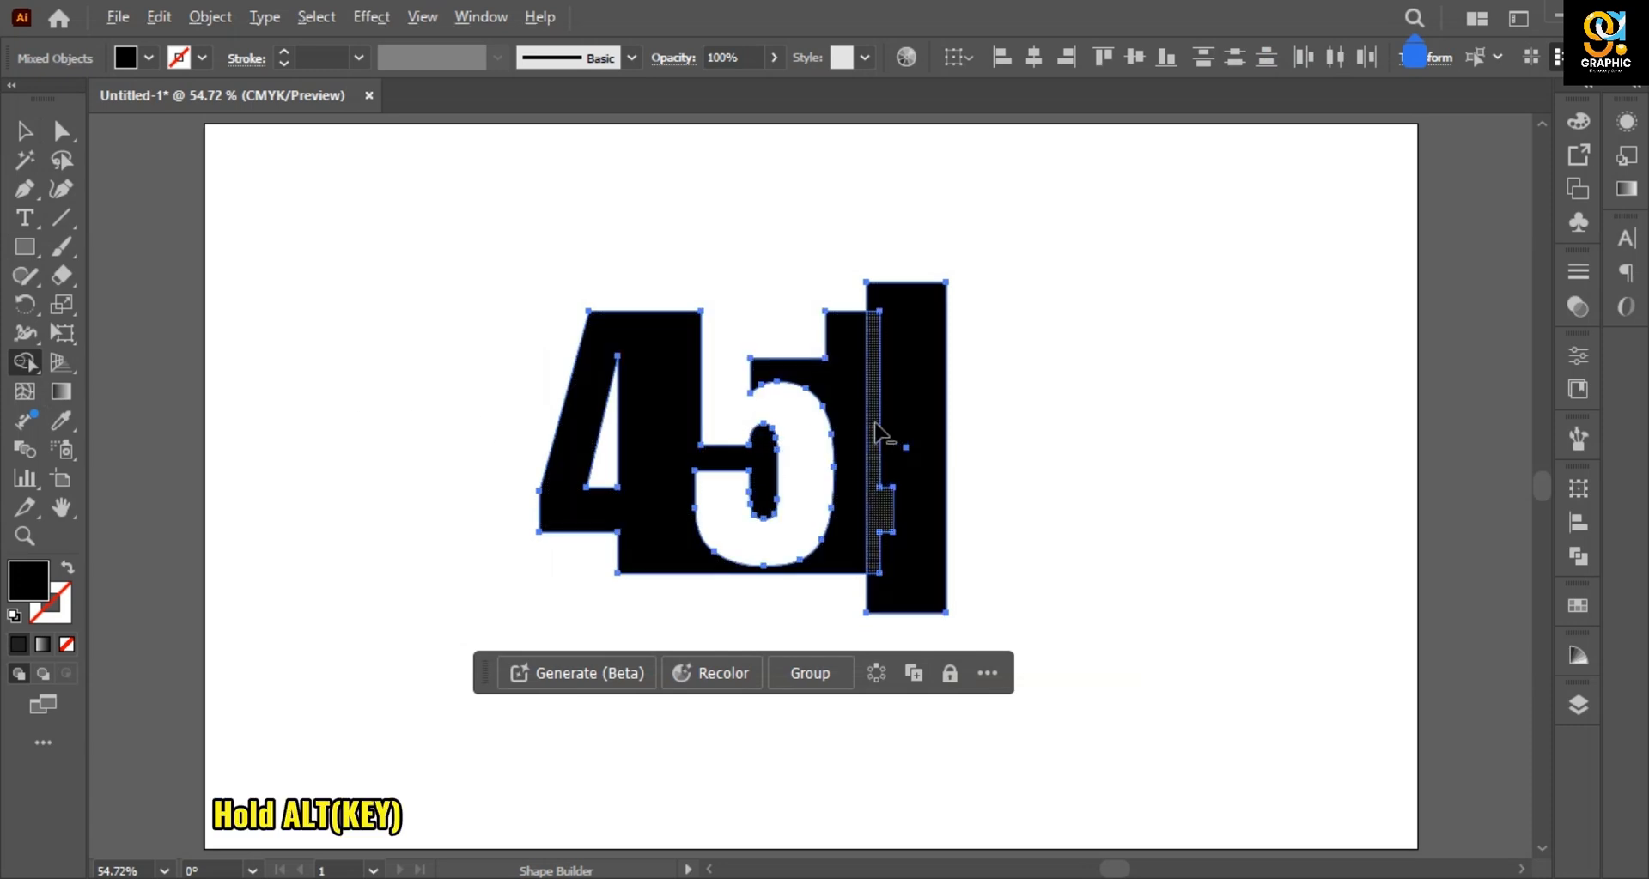
left_click(875, 433, "alt")
left_click(894, 434, "alt")
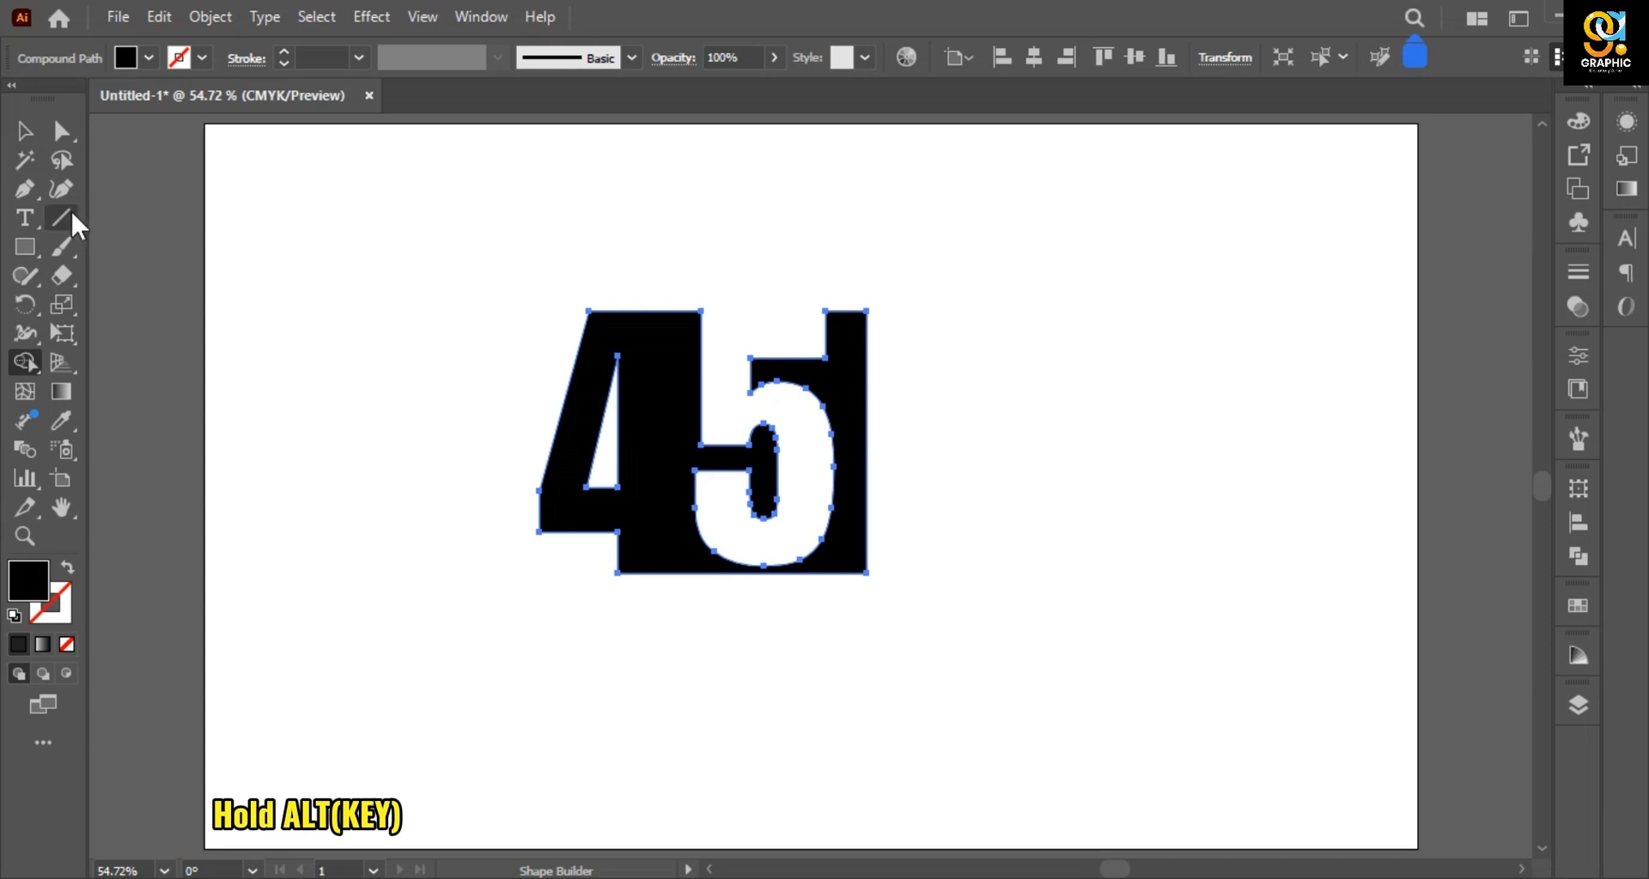
Draw a rectangle over the top bar of the cut-out 5 and subtract it from the black shape with Shape Builder
left_click(22, 248)
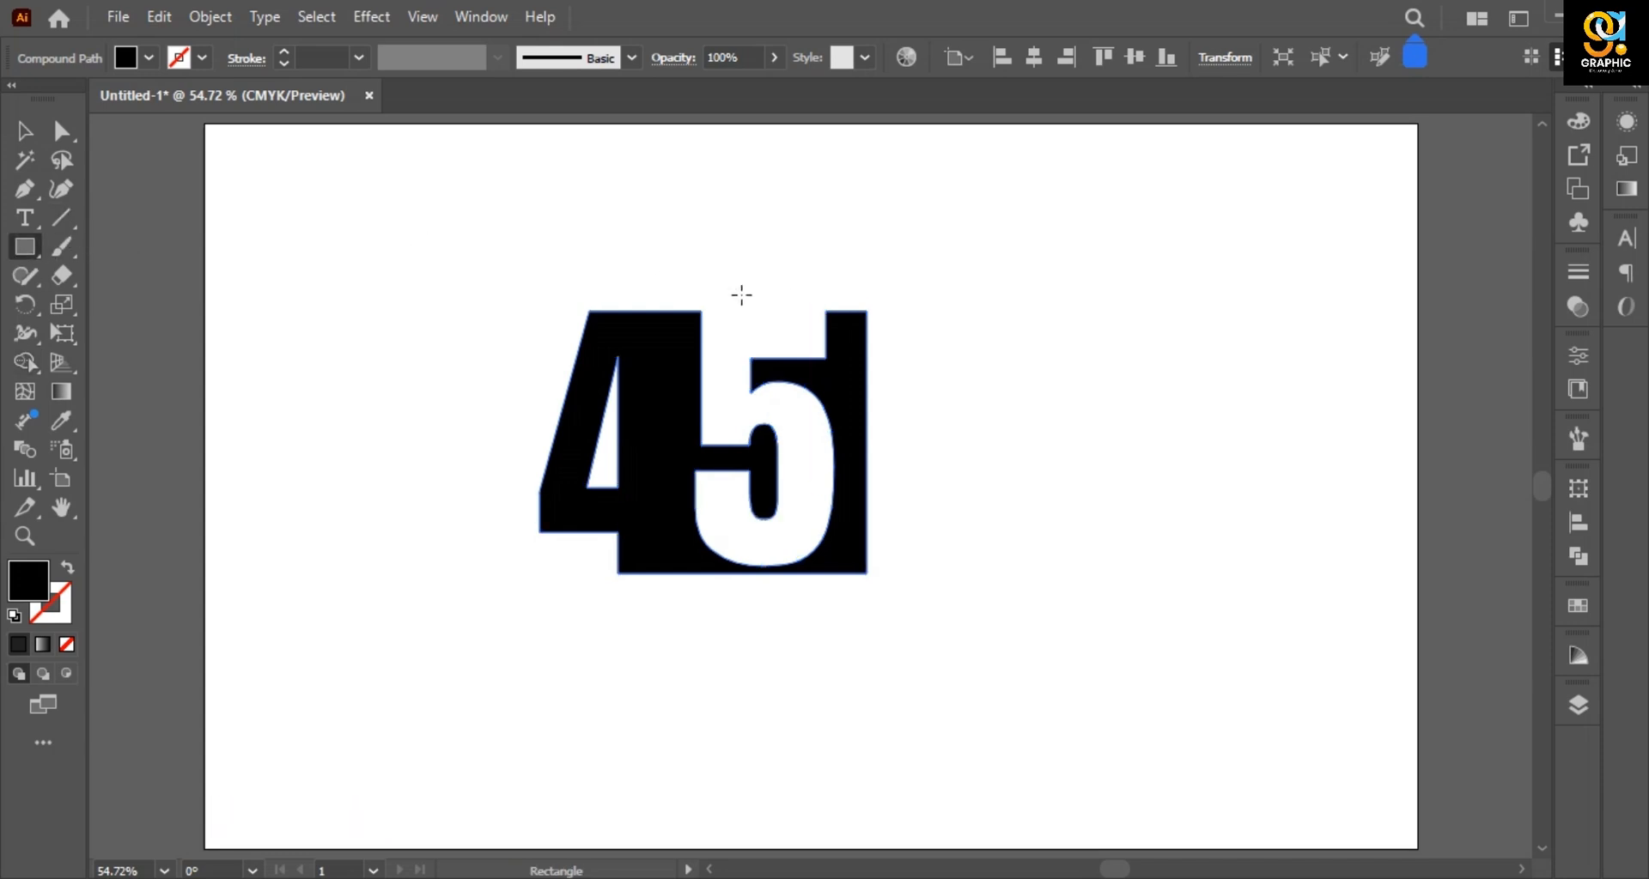
left_click_drag(741, 294, 909, 364)
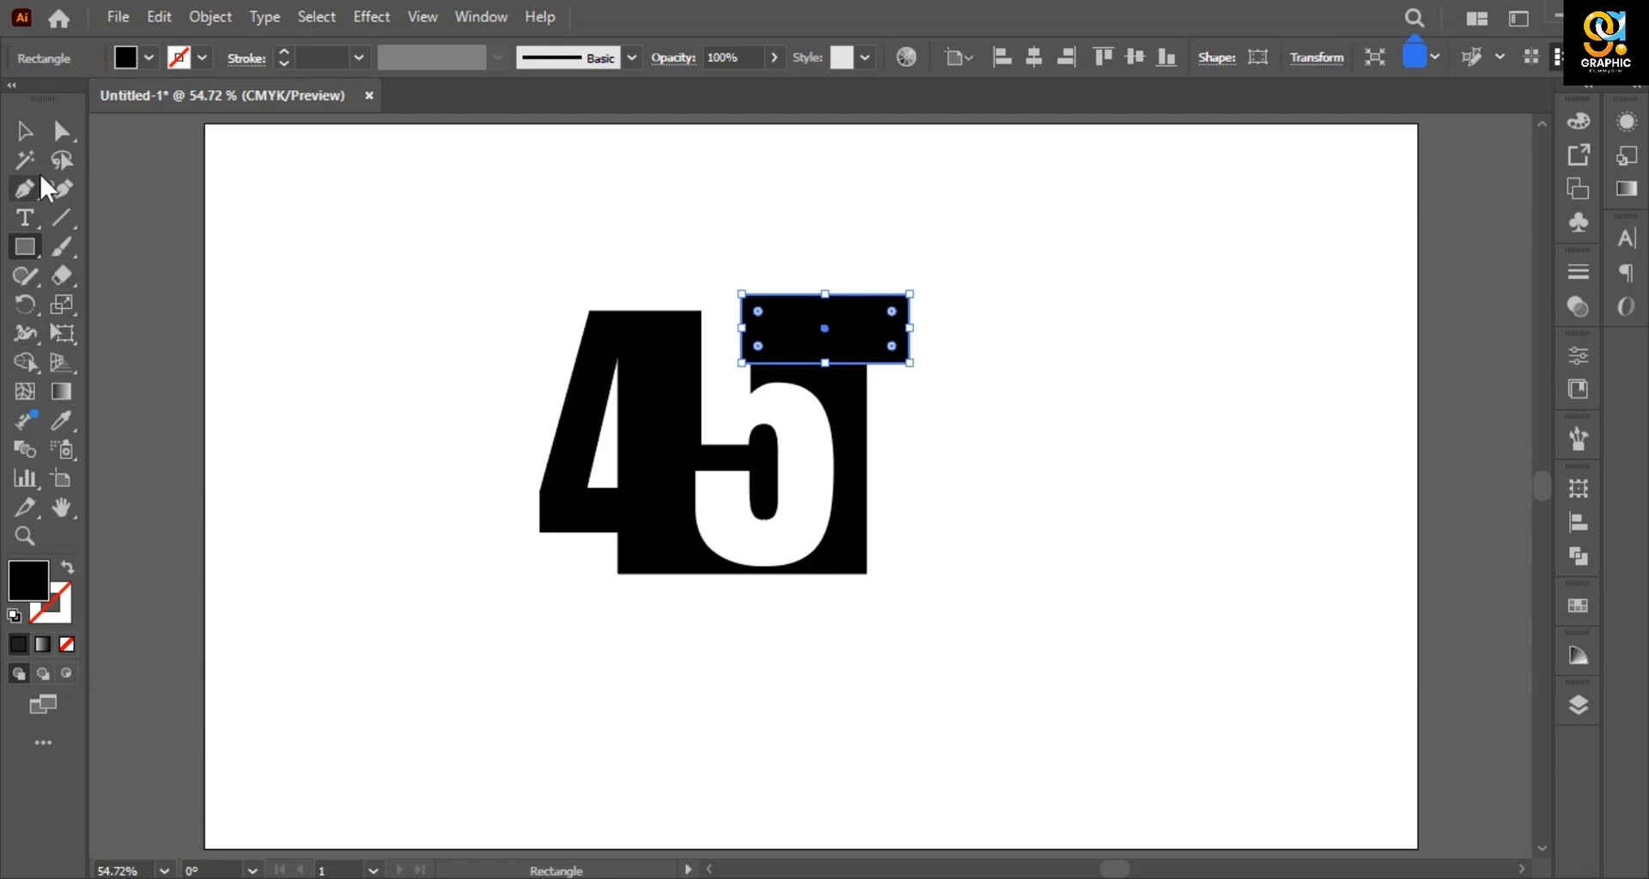
left_click(25, 131)
left_click_drag(478, 246, 894, 625)
left_click(31, 362)
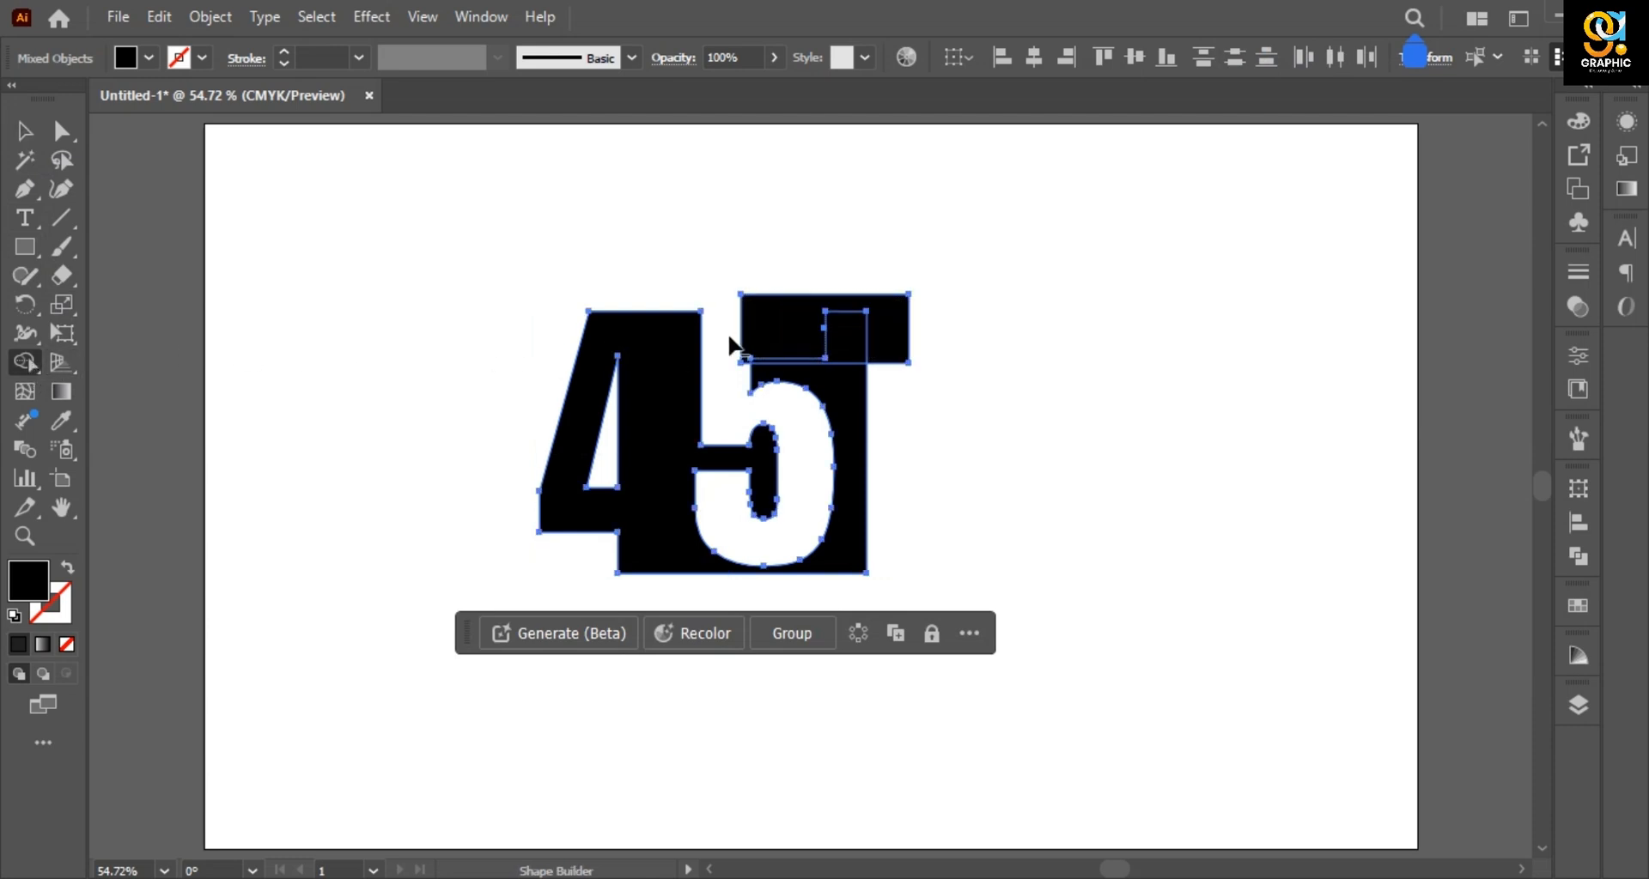
left_click_drag(730, 345, 893, 350)
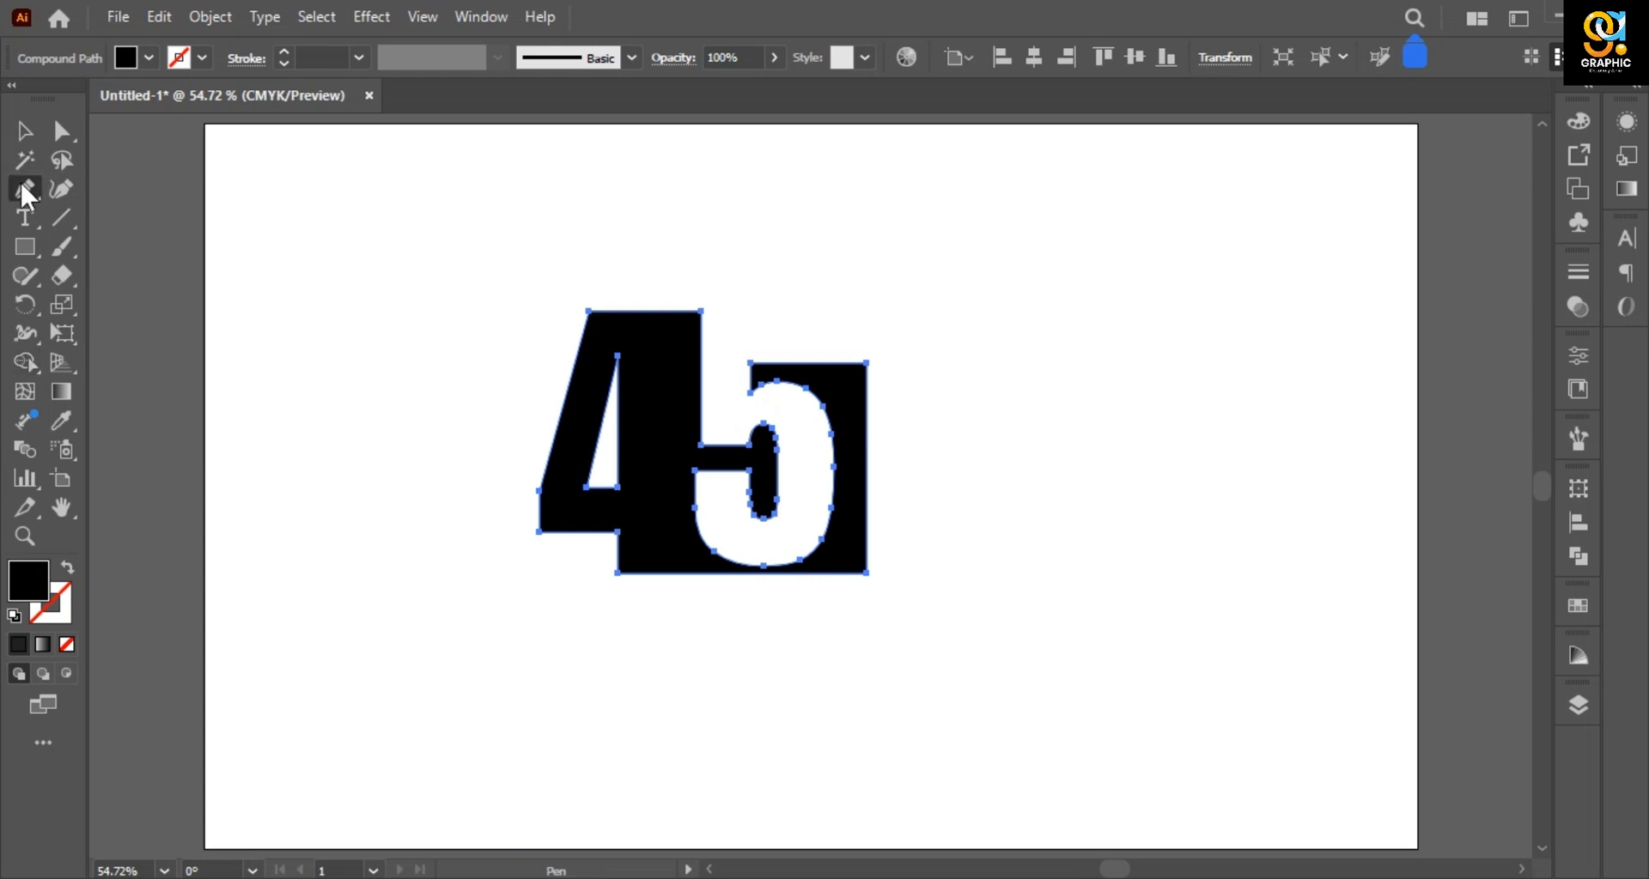
Add the text GONE in Anton Regular, 72 pt, near the 4's lower-left corner
left_click(25, 219)
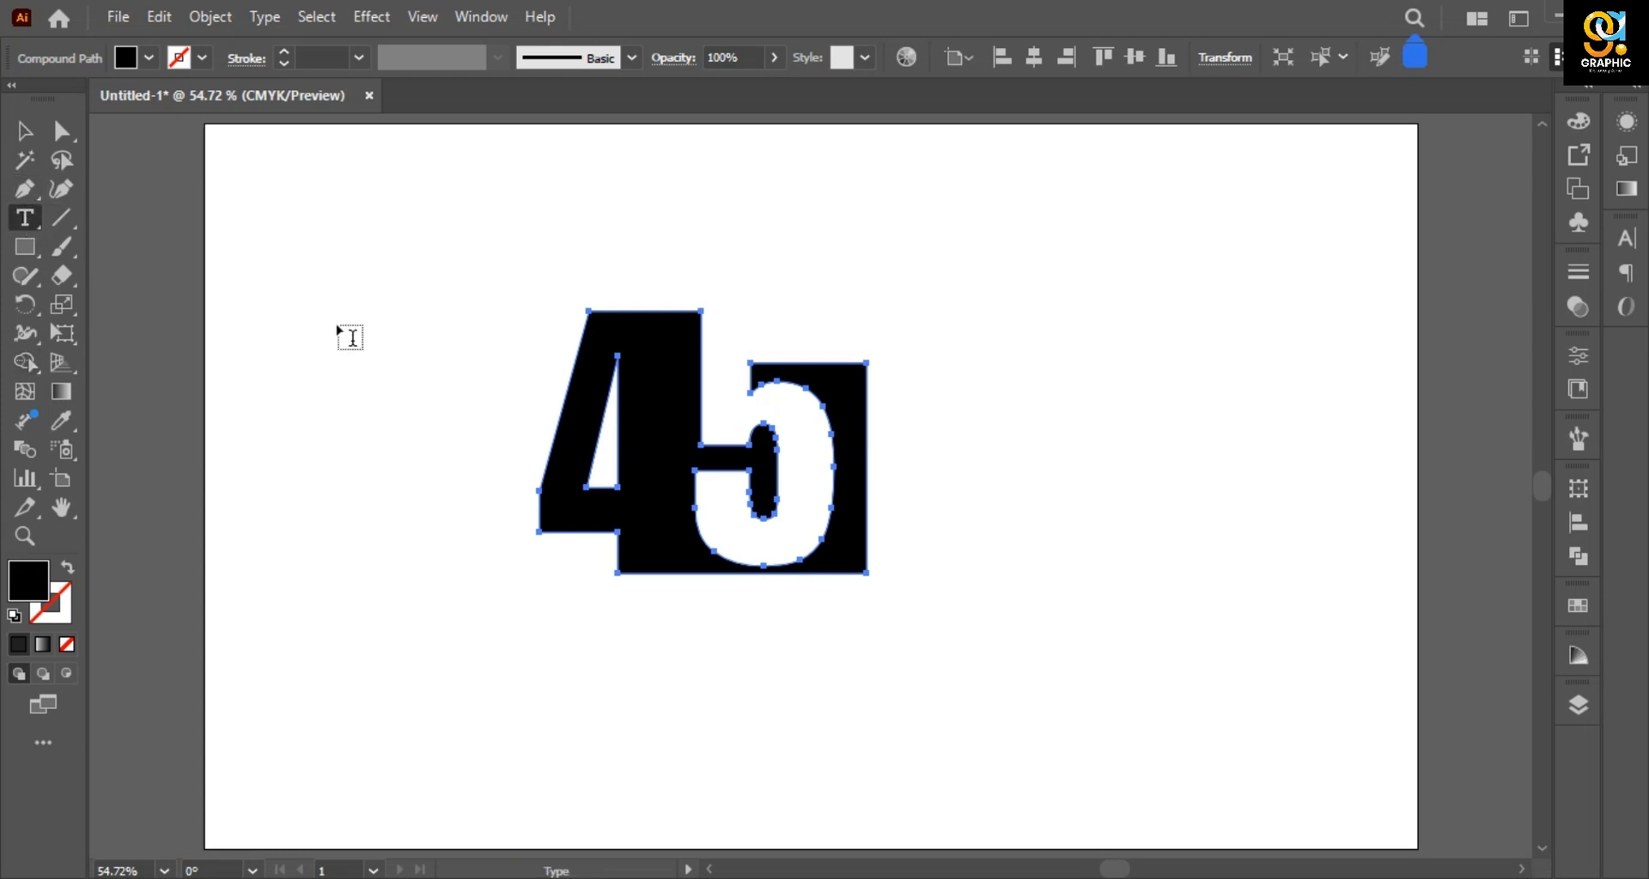
left_click(472, 565)
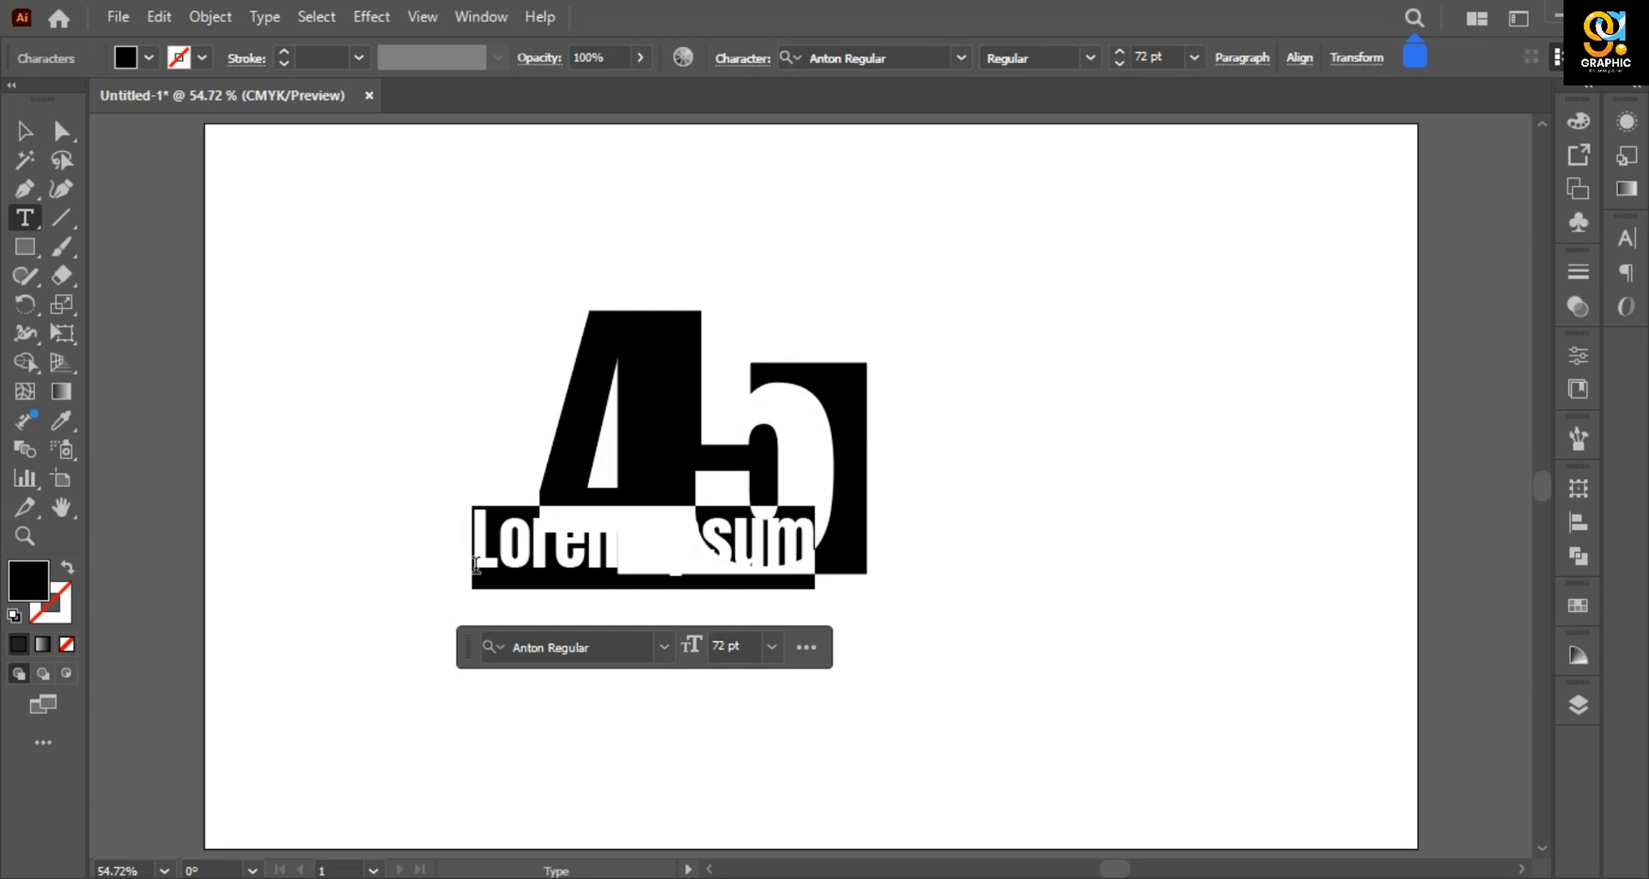
type("GONE")
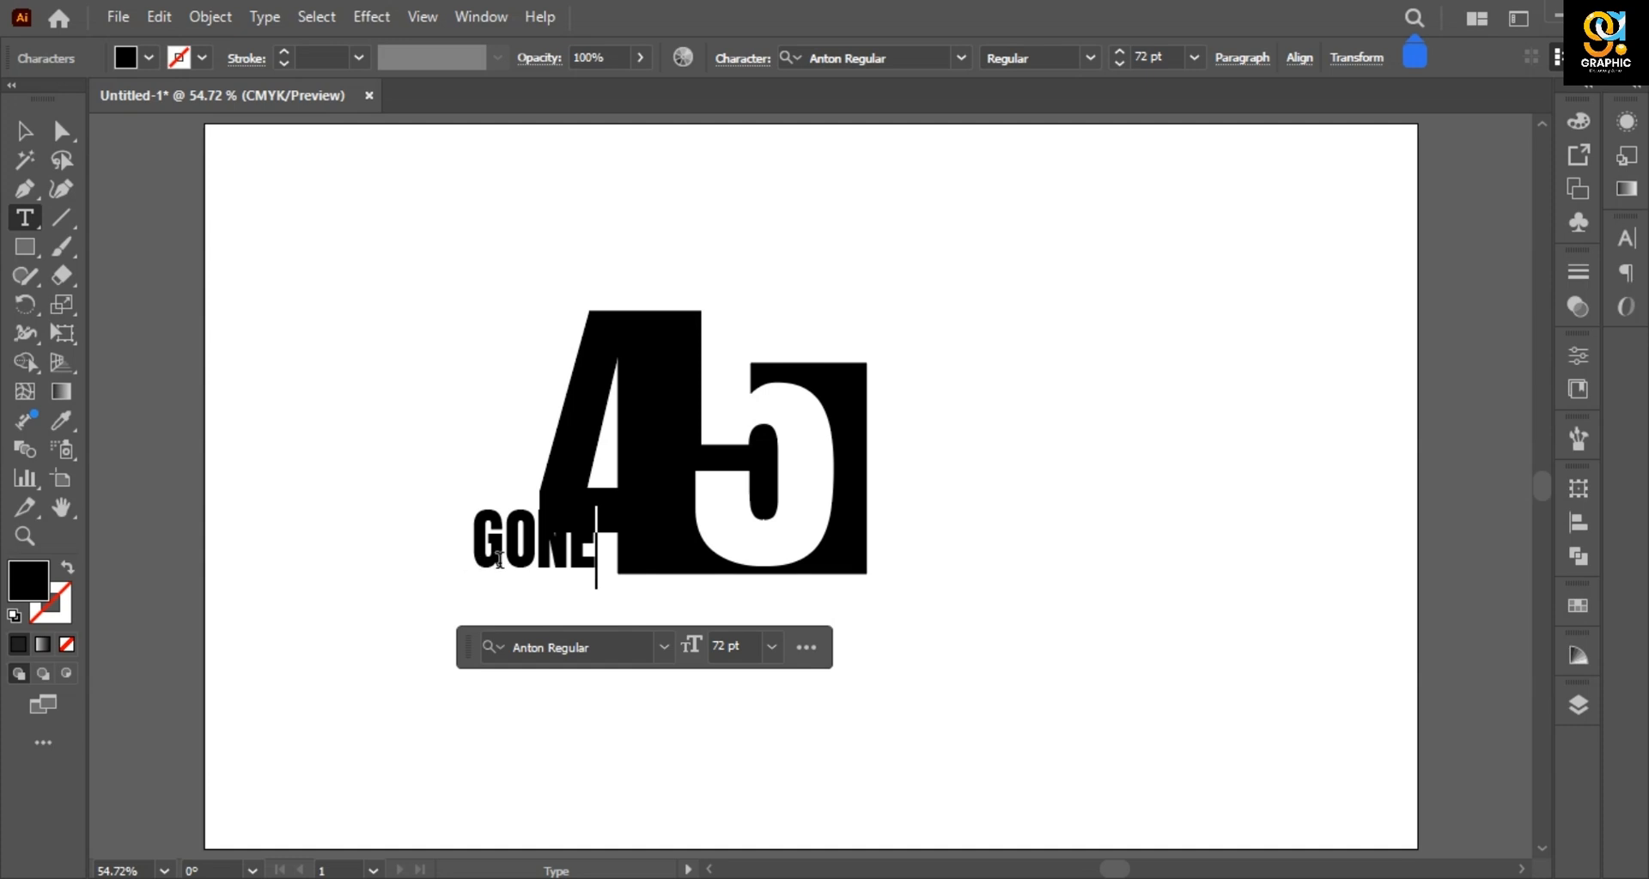
Shrink the GONE text to about 45 pt and fit it into the notch beneath the 4
left_click(24, 130)
left_click(563, 574)
left_click_drag(551, 538, 564, 584)
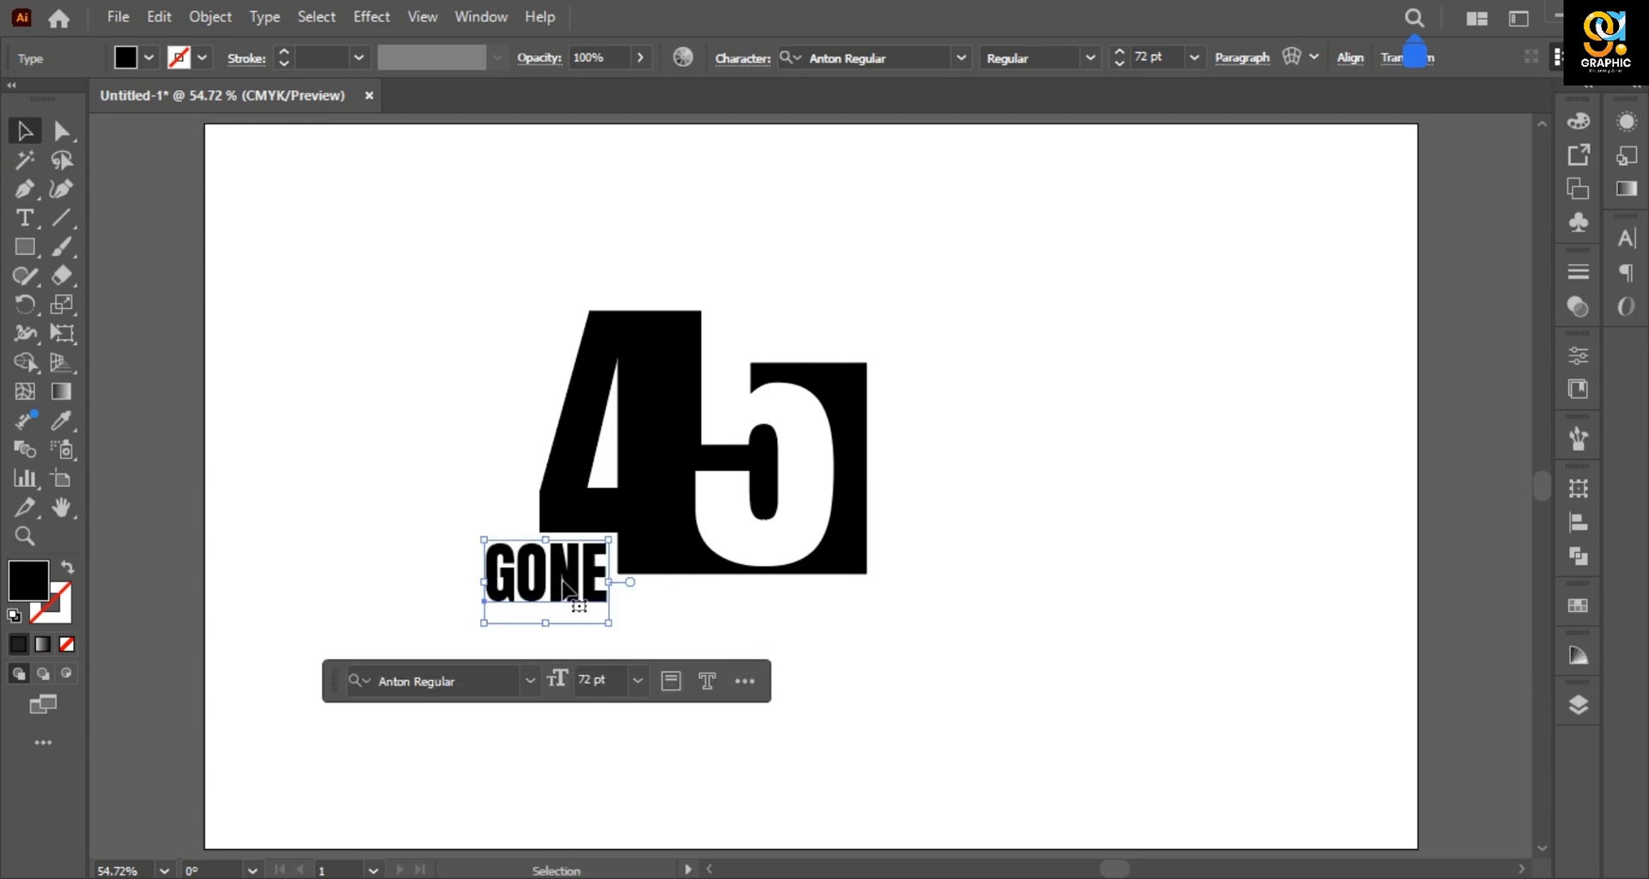
left_click_drag(482, 541, 592, 573)
left_click(455, 556)
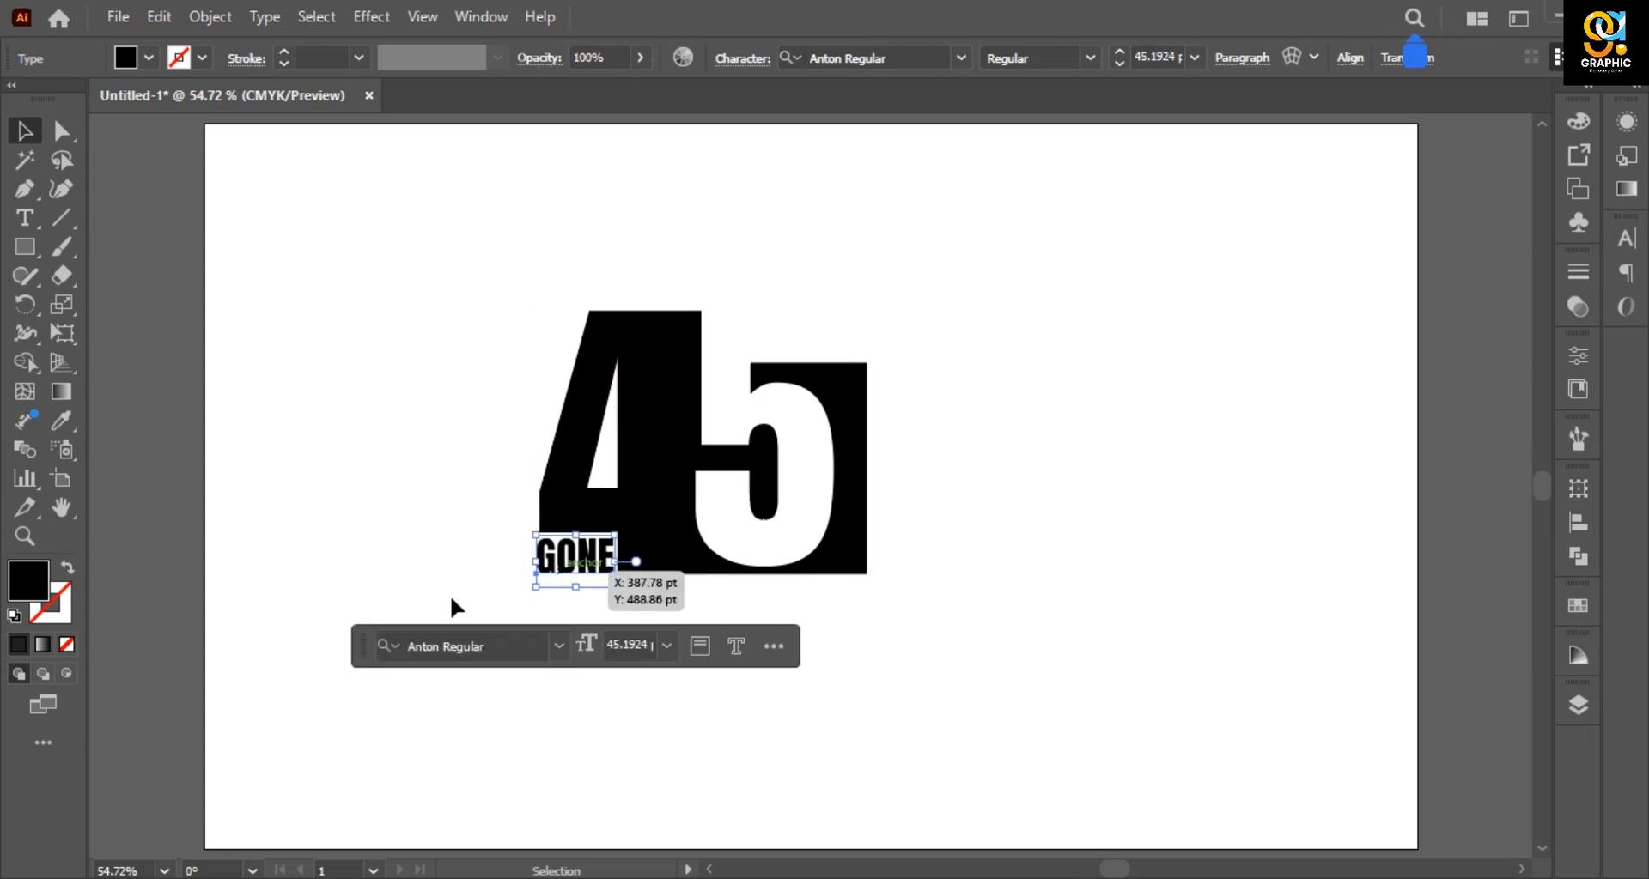
left_click(419, 574)
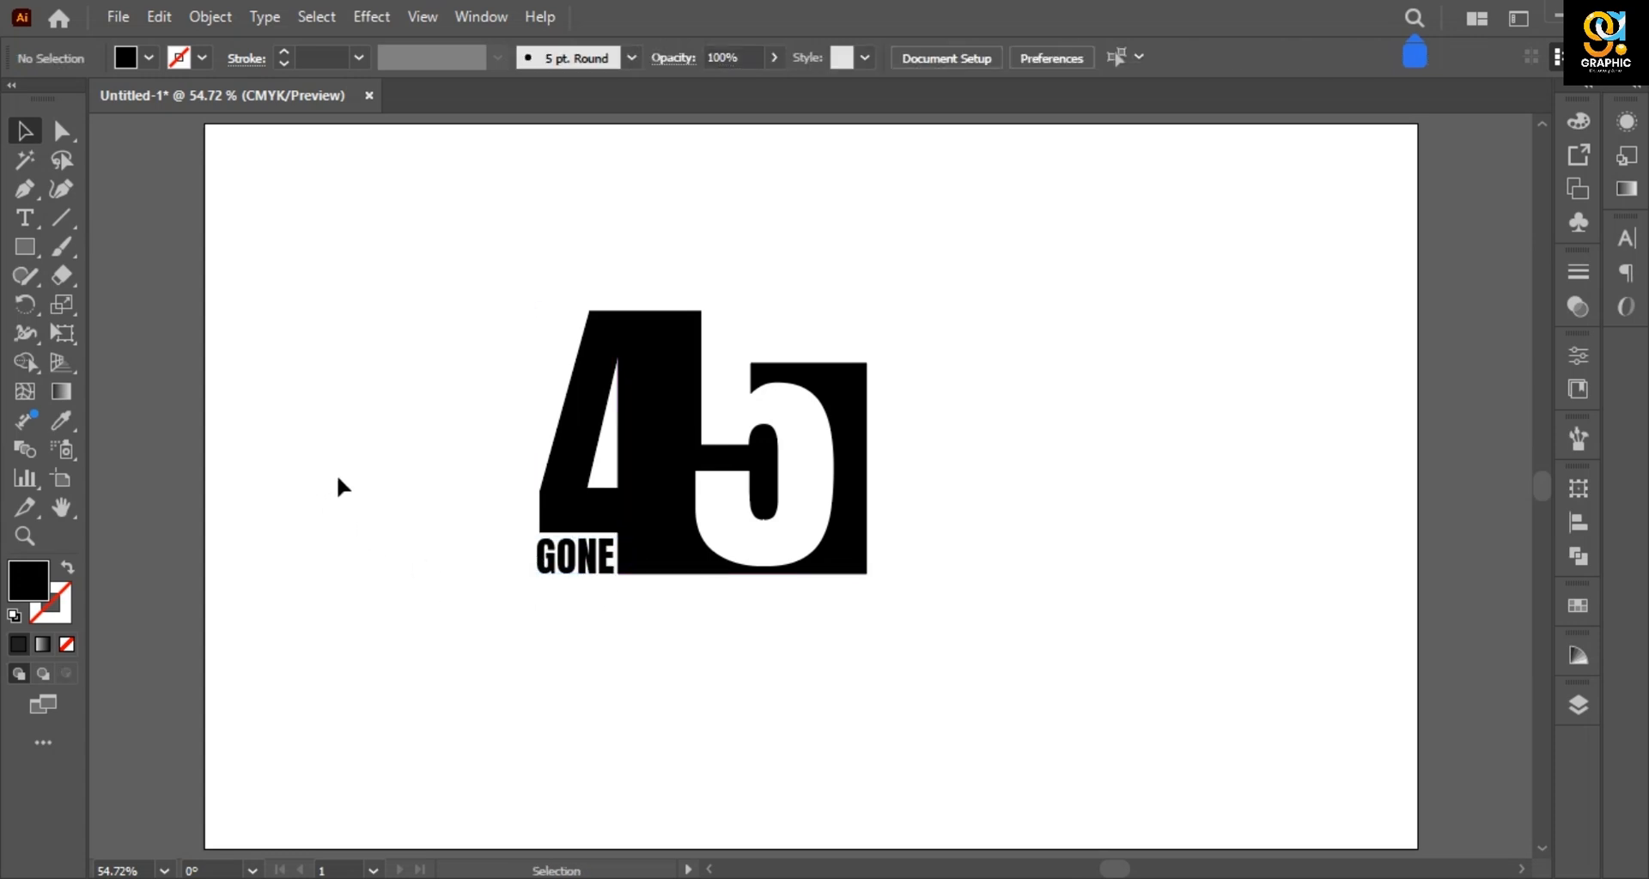
Add the text Years in Anton Regular, 72 pt, to the upper left of the 45 artwork
left_click(24, 217)
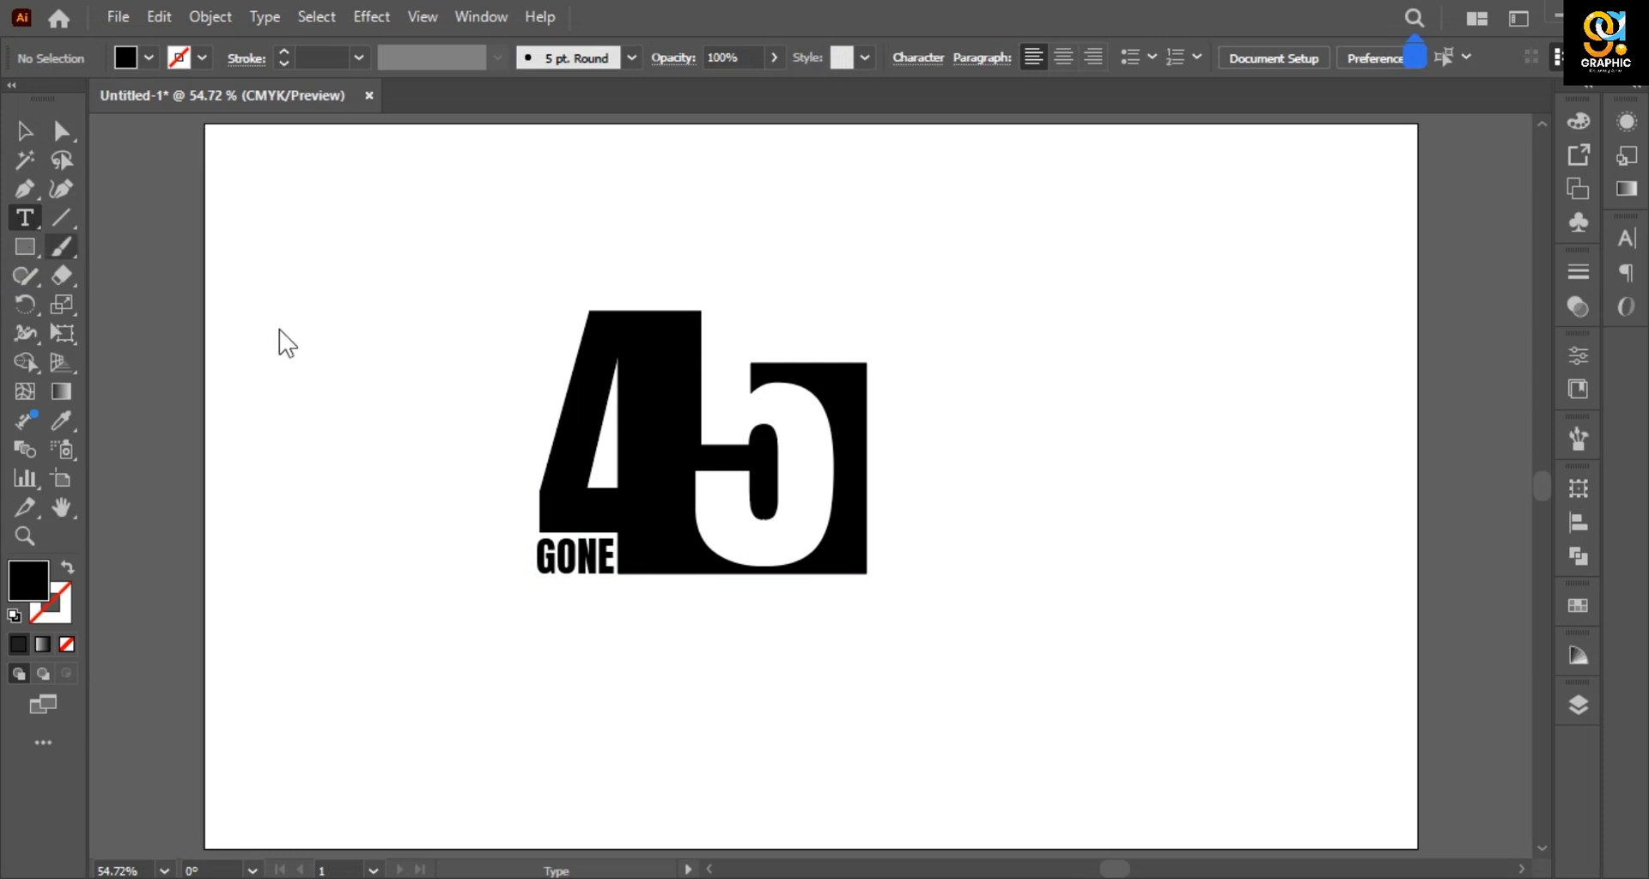
left_click(311, 333)
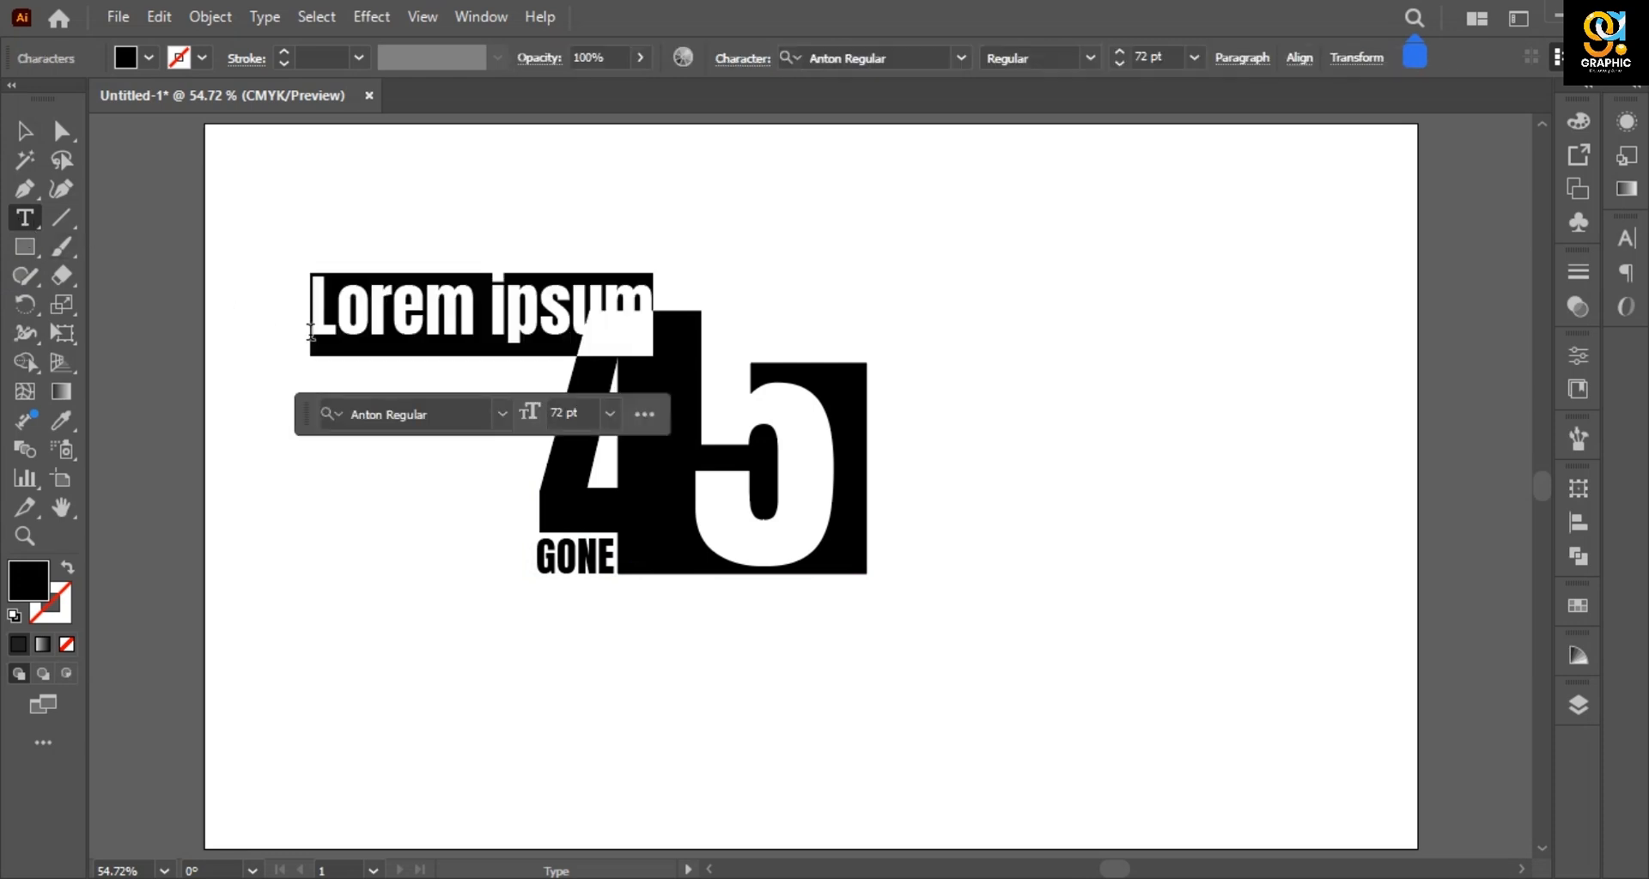
type("Yeas")
key("BackSpace")
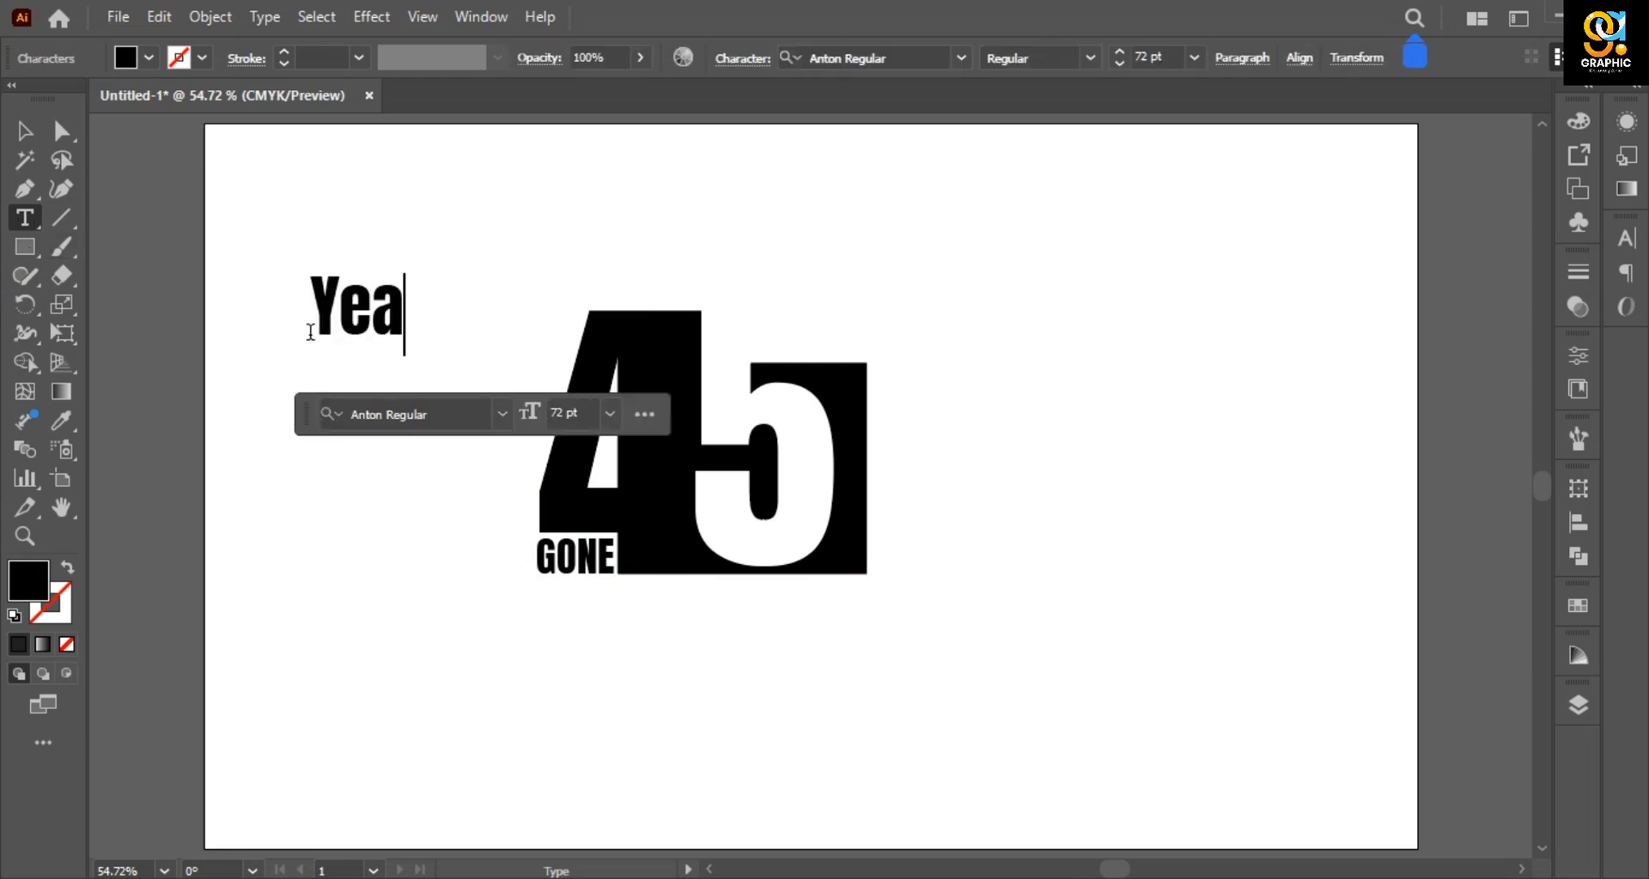
type("rs")
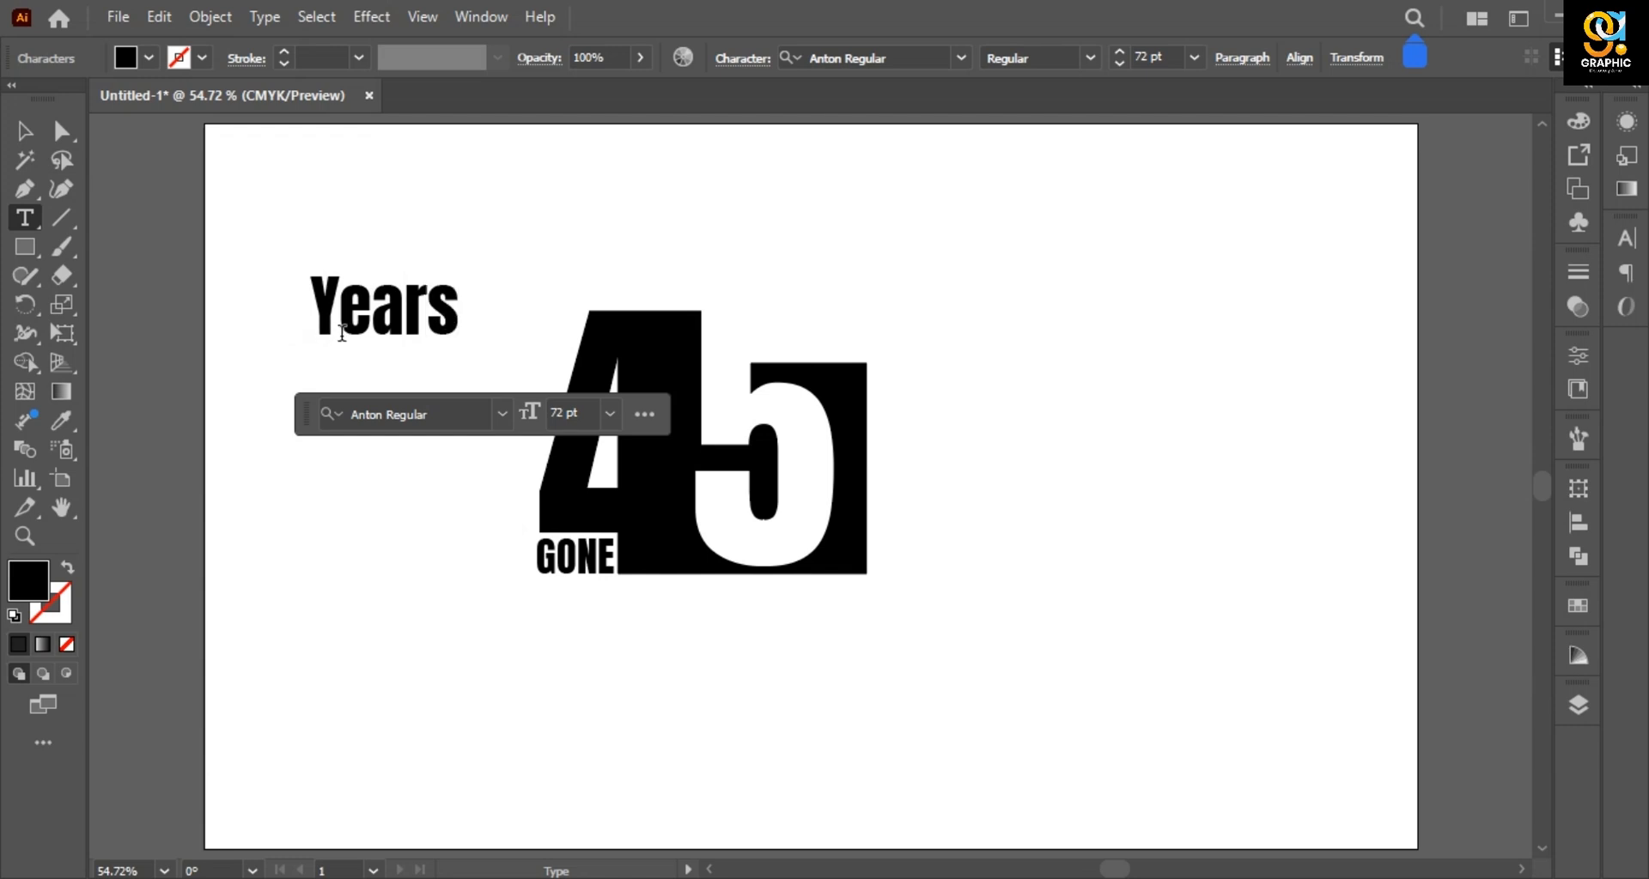
left_click(323, 530)
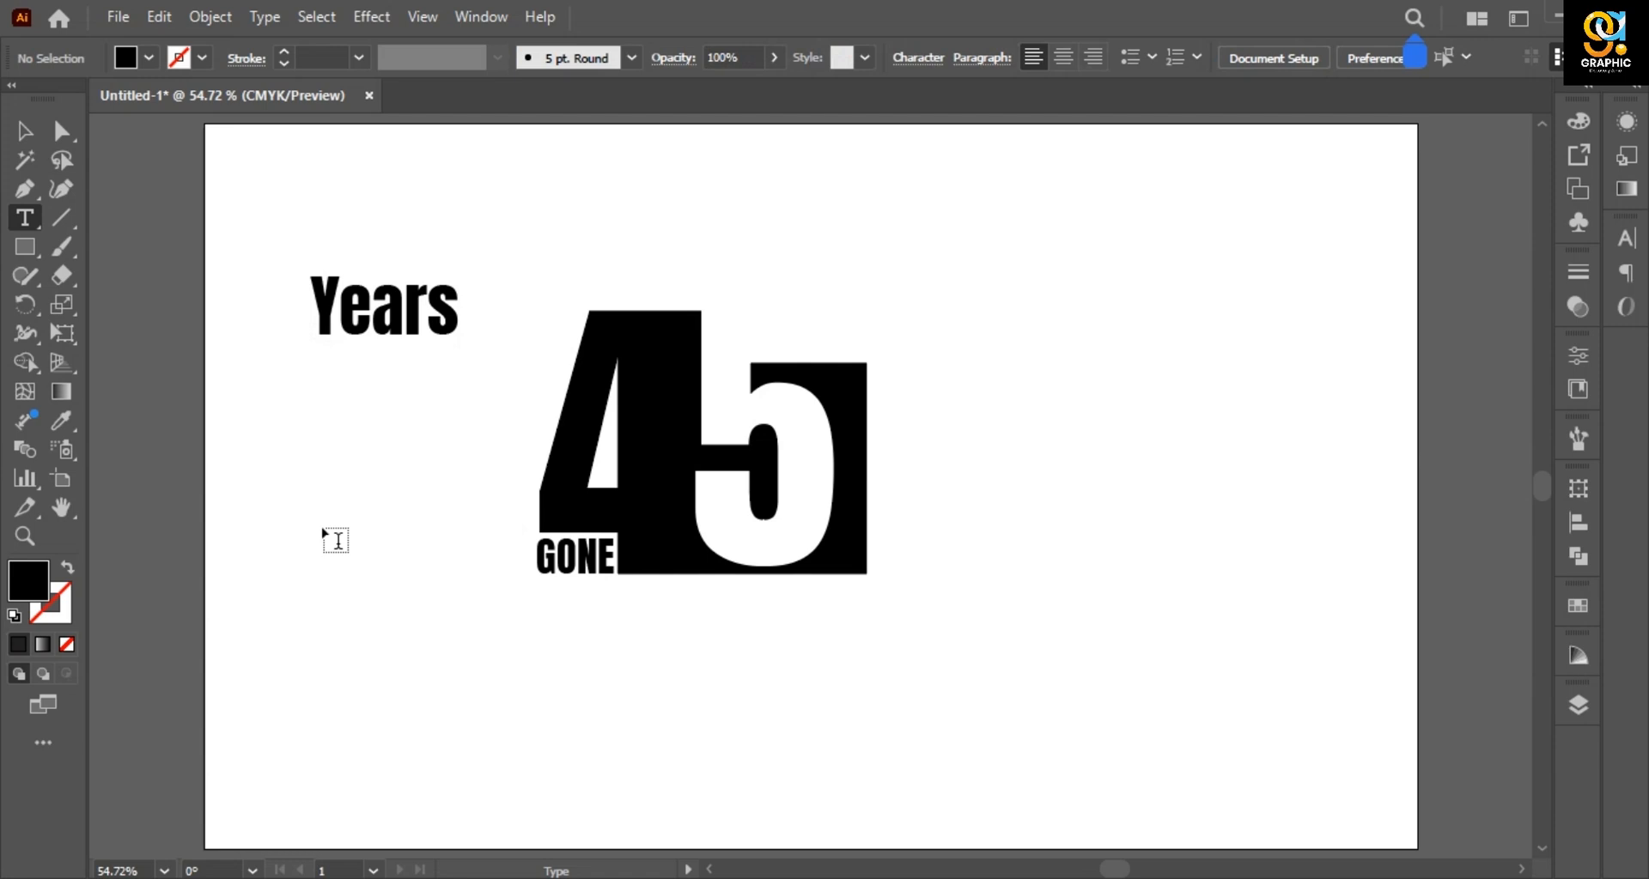
Add the text We are still togather in Anton Regular, 72 pt, below the 45 artwork
key("w")
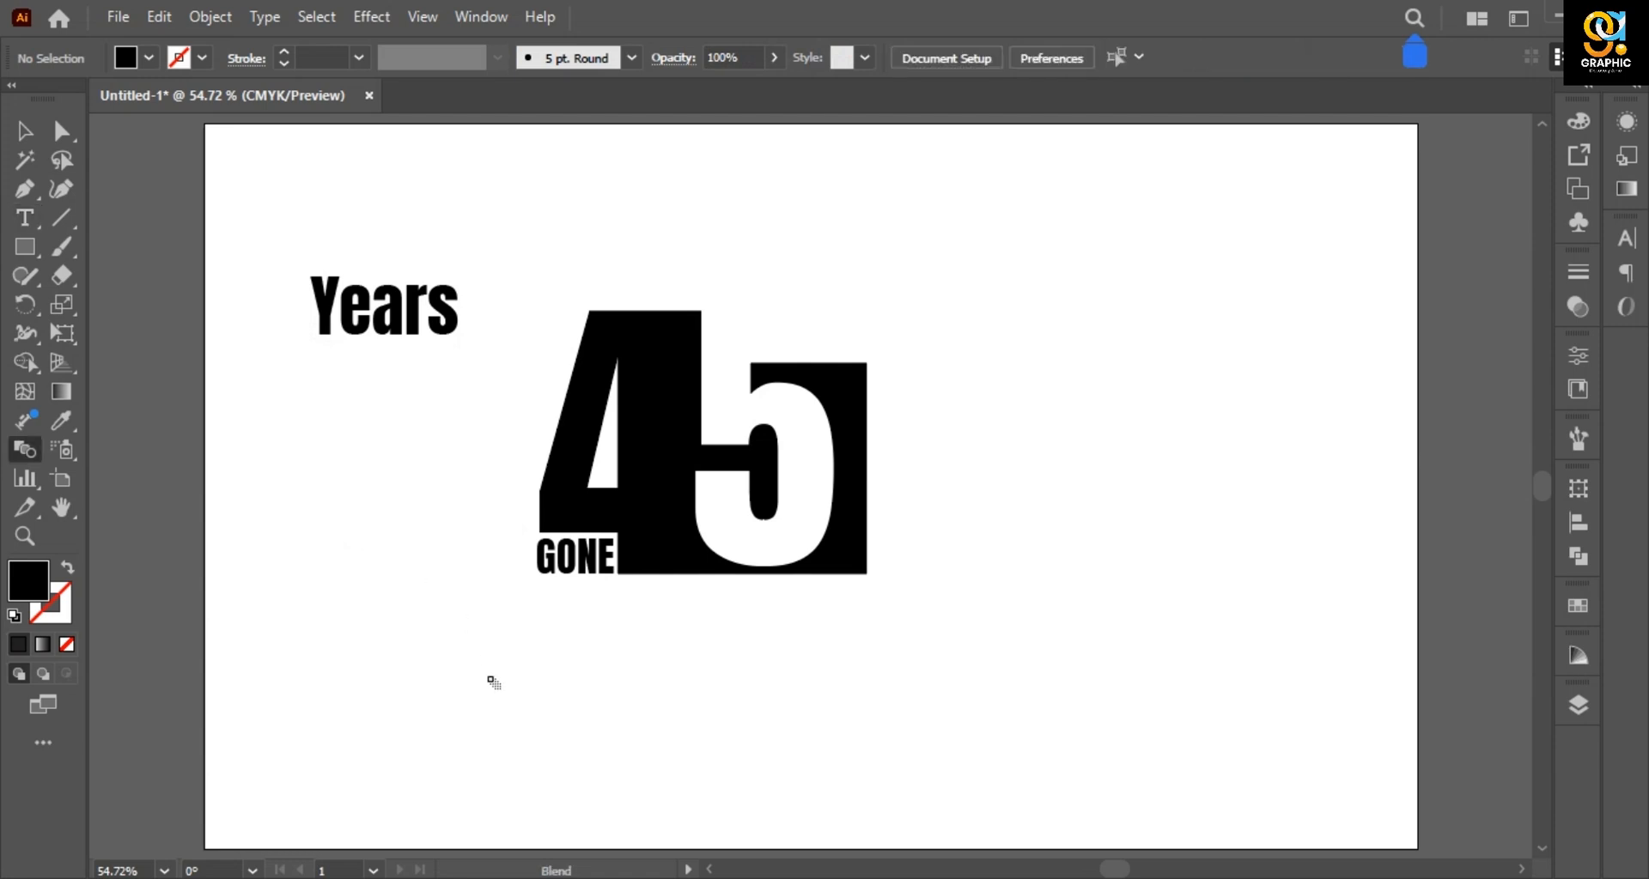
key("t")
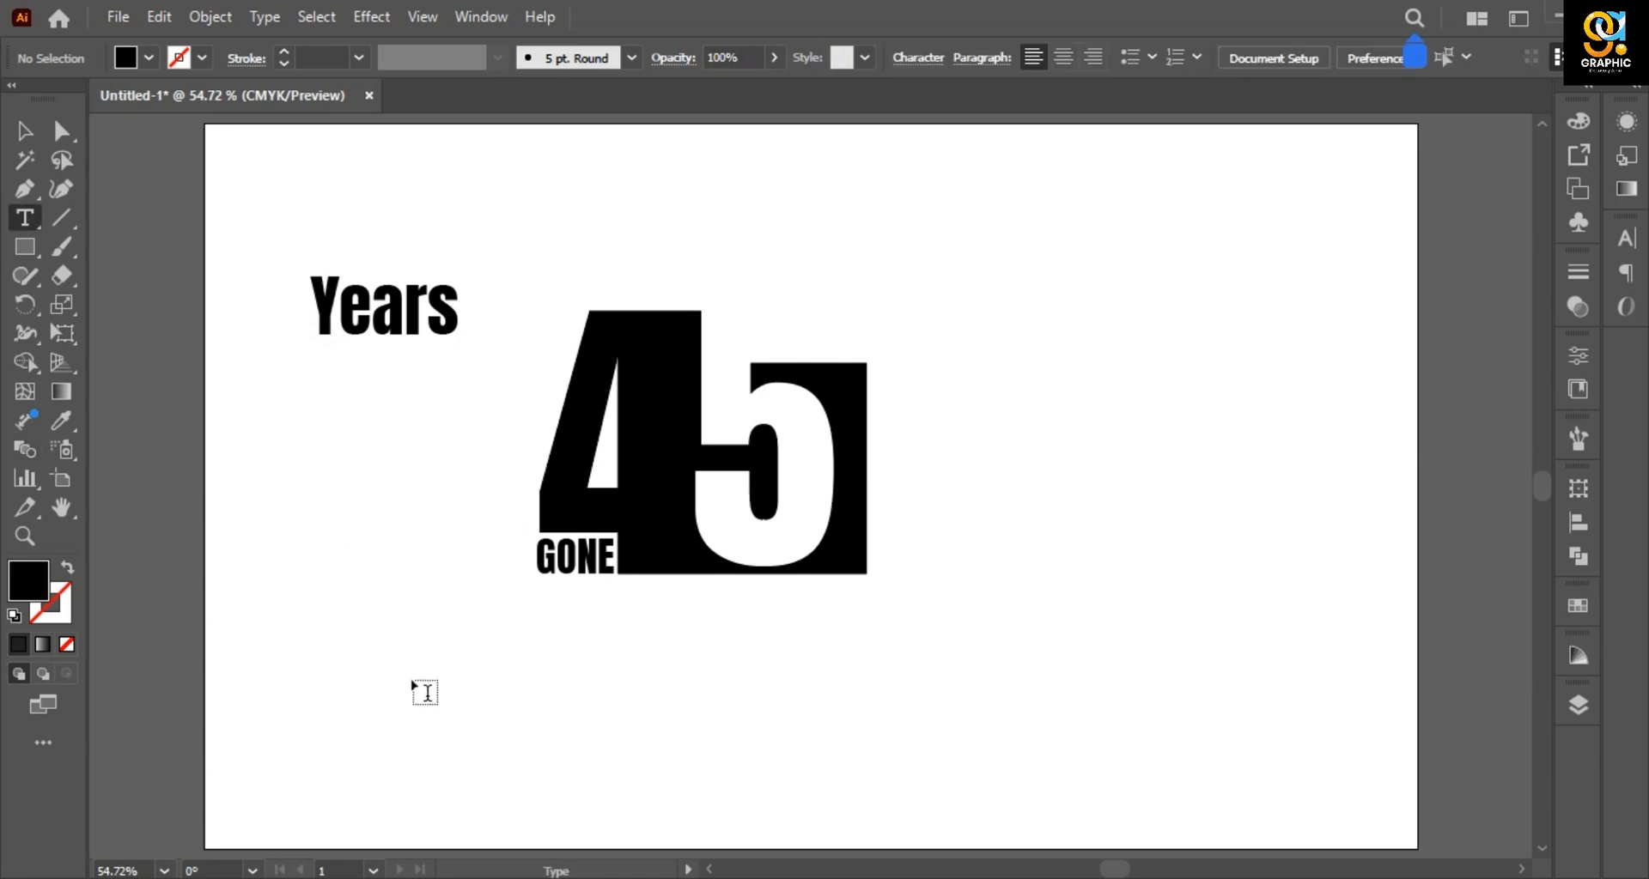
left_click(411, 677)
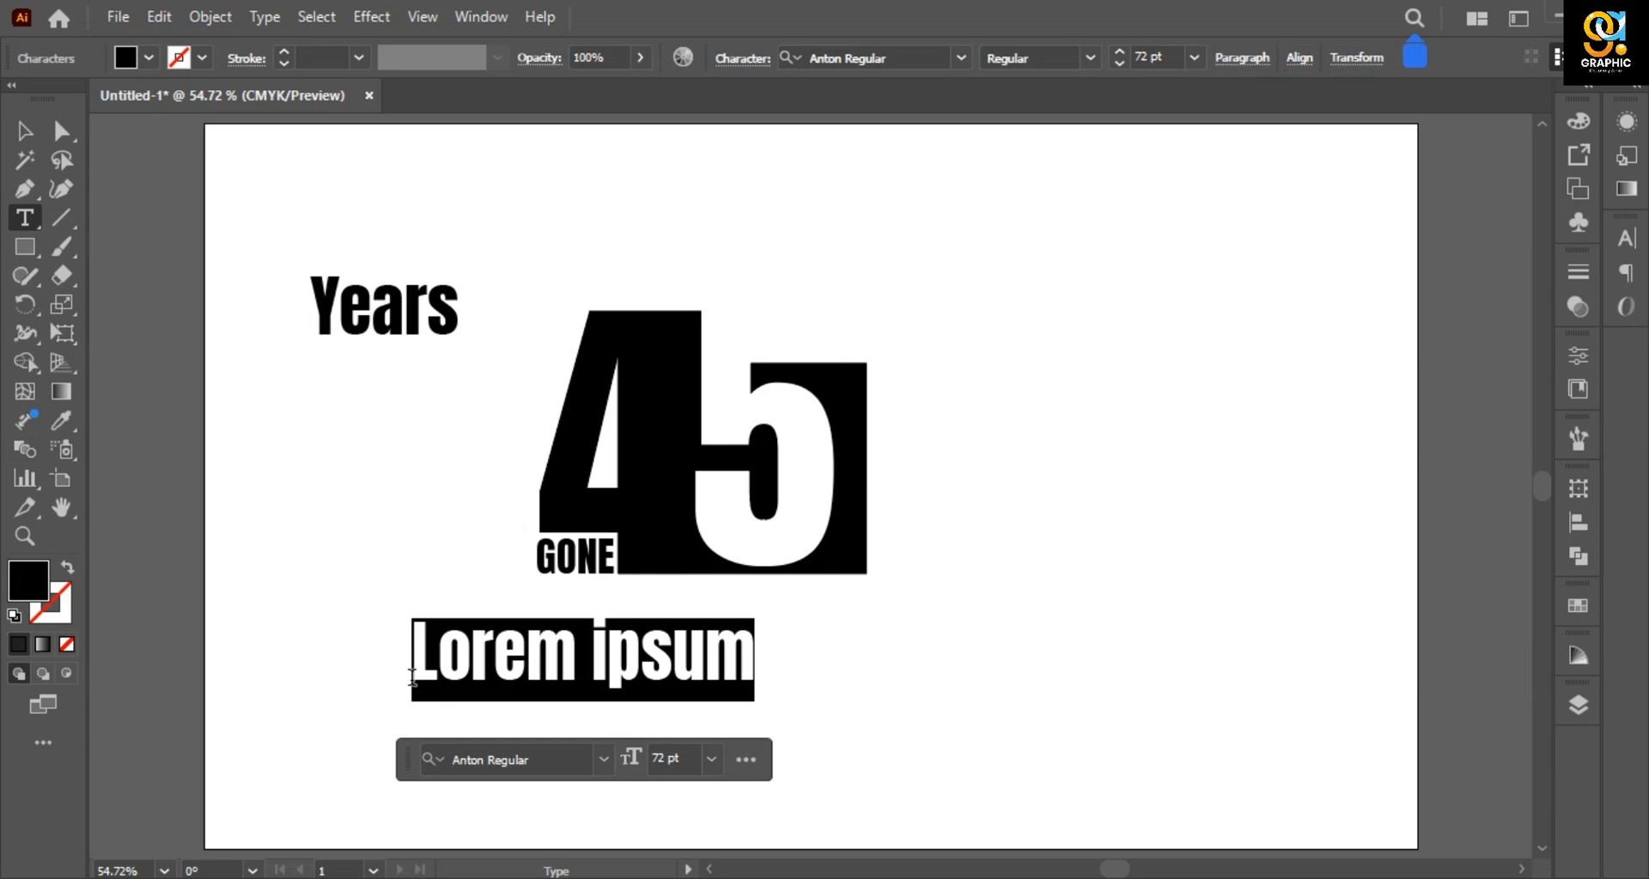
type("We a")
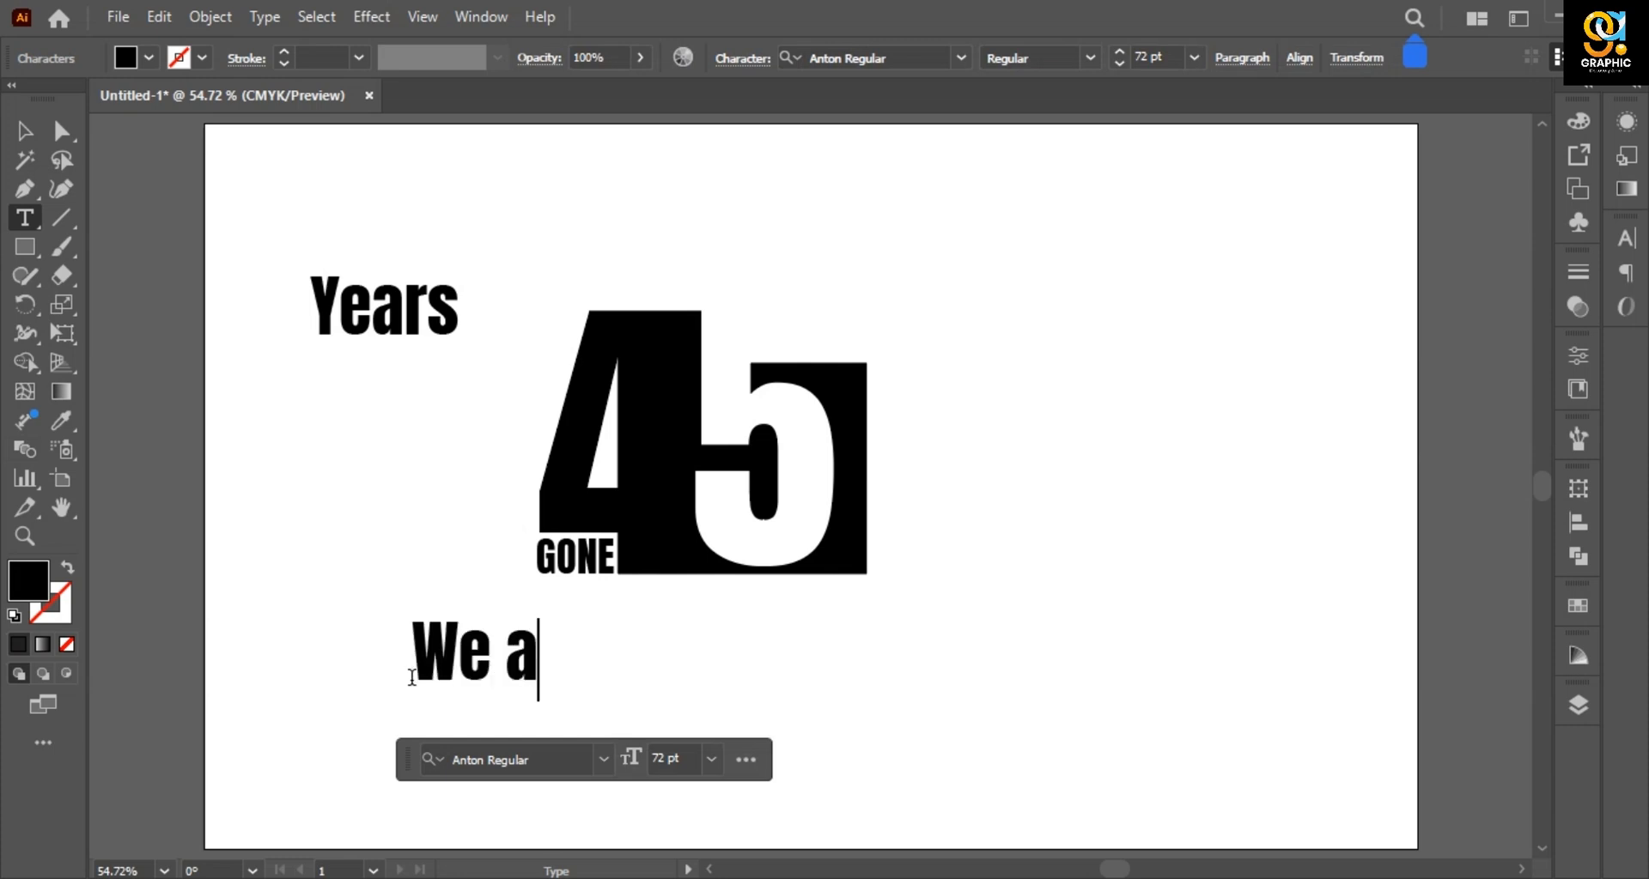
type("re still ")
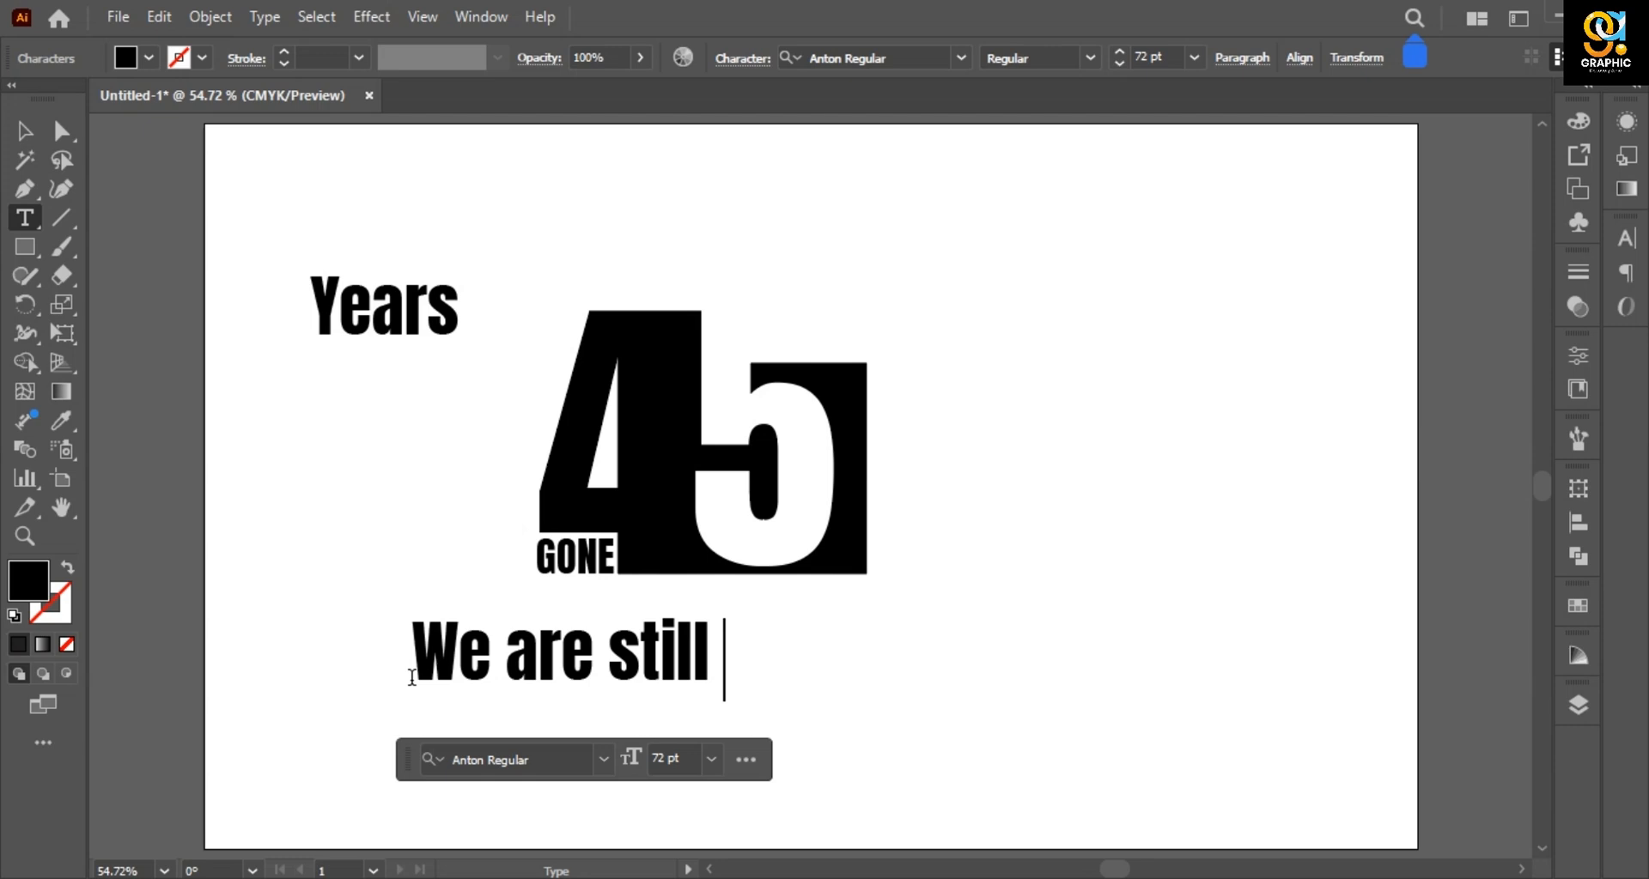
type("togath")
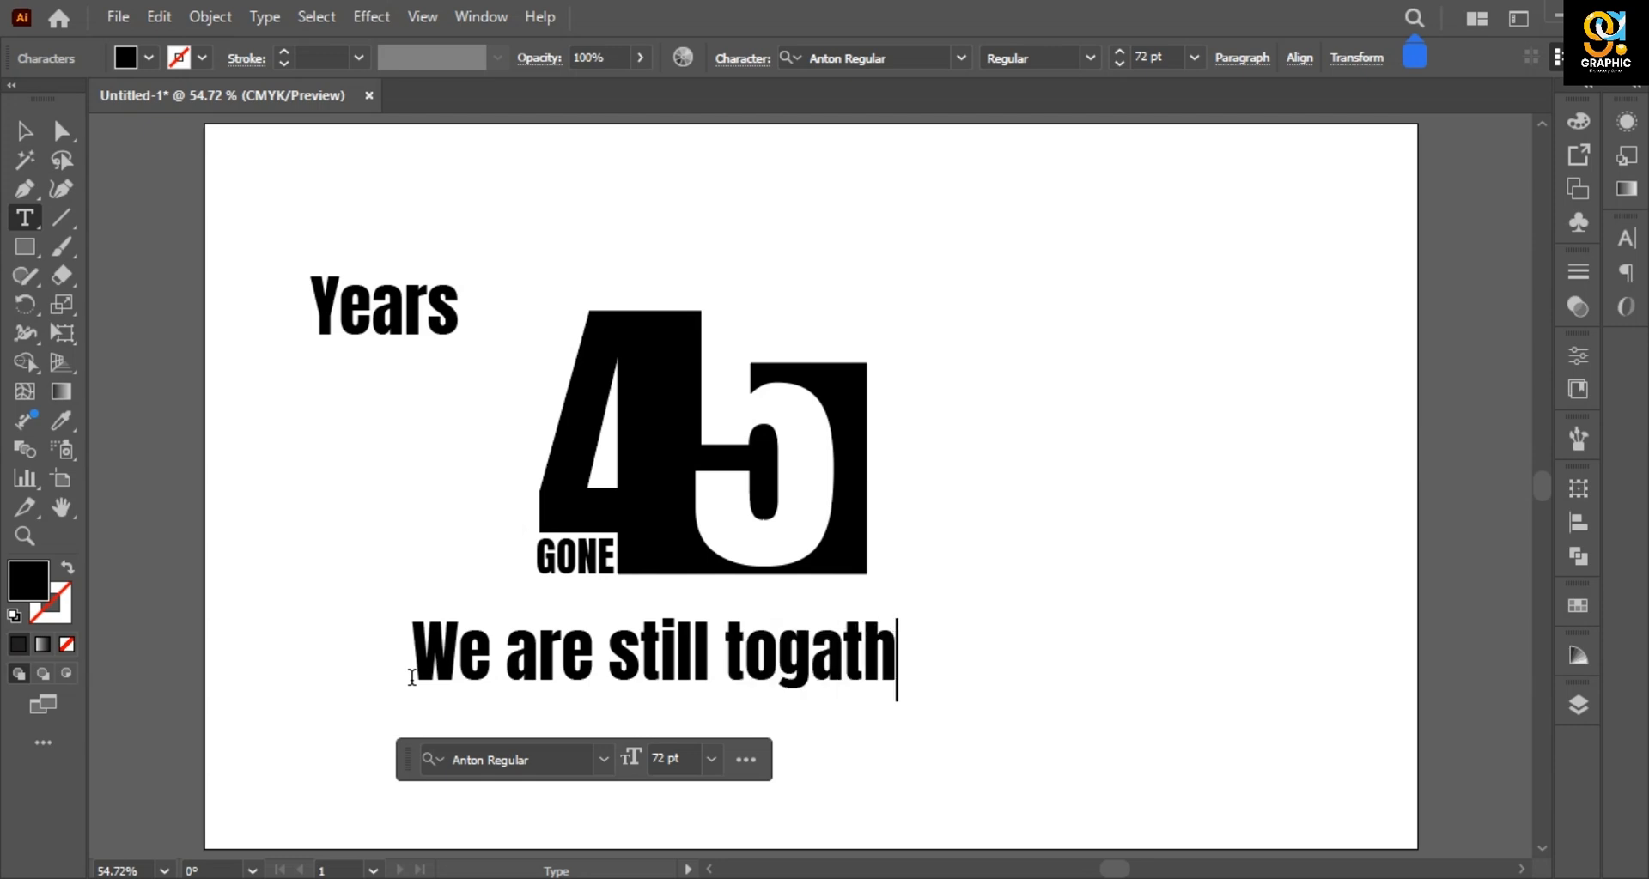
type("er")
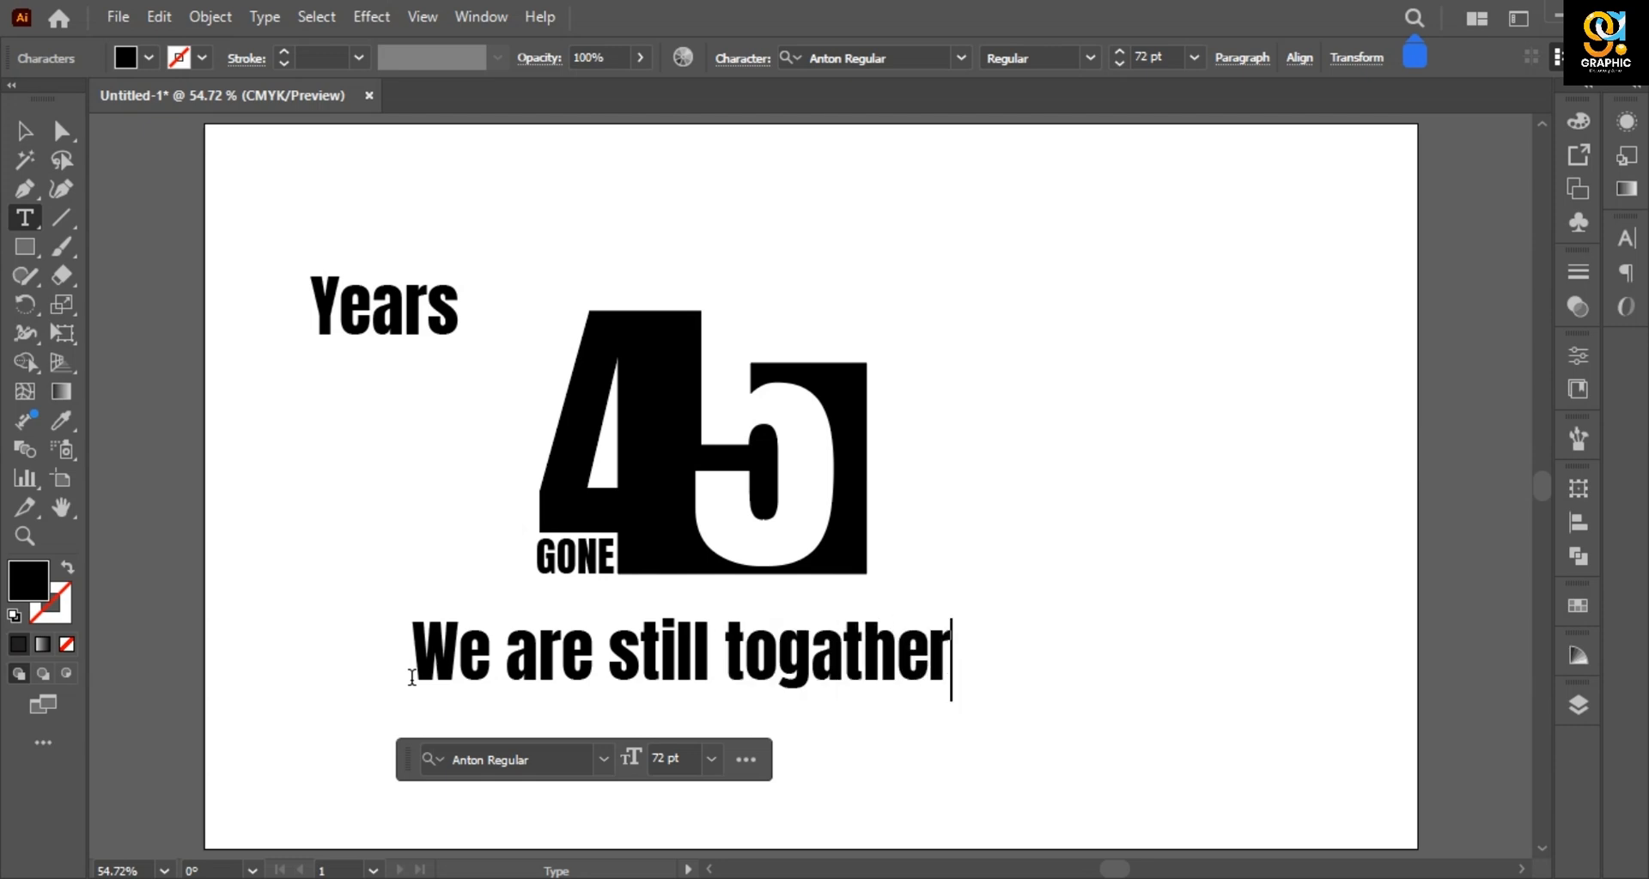
Shrink the We are still togather text and fit it directly beneath the black shape, spanning from GONE's right edge to the shape's right edge
left_click(24, 130)
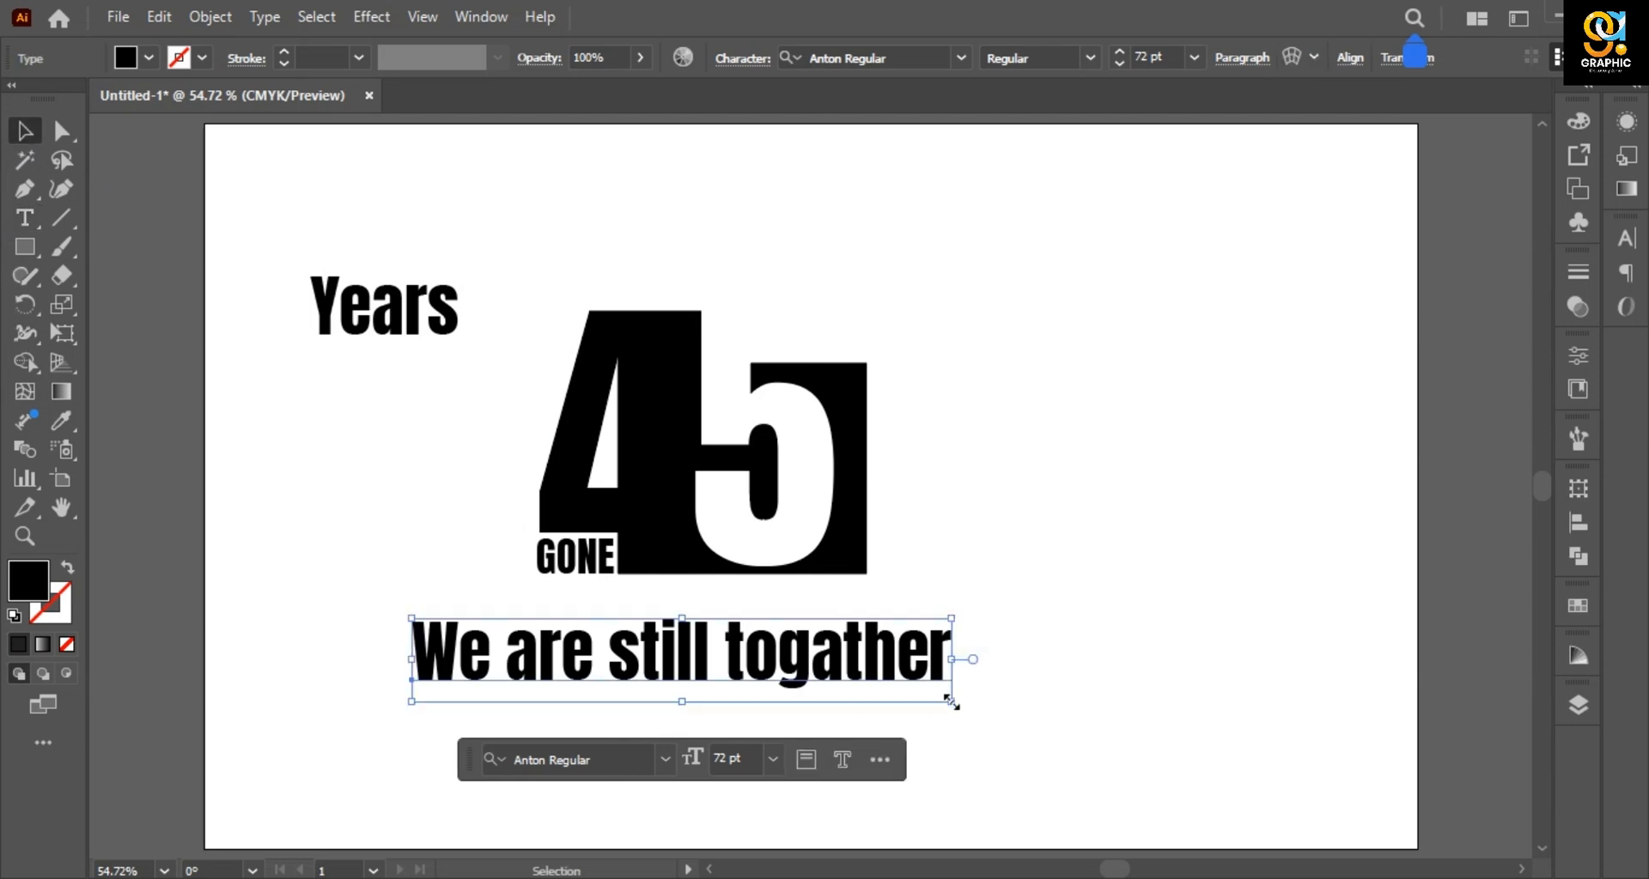
left_click_drag(950, 702, 831, 669)
left_click_drag(623, 650, 838, 616)
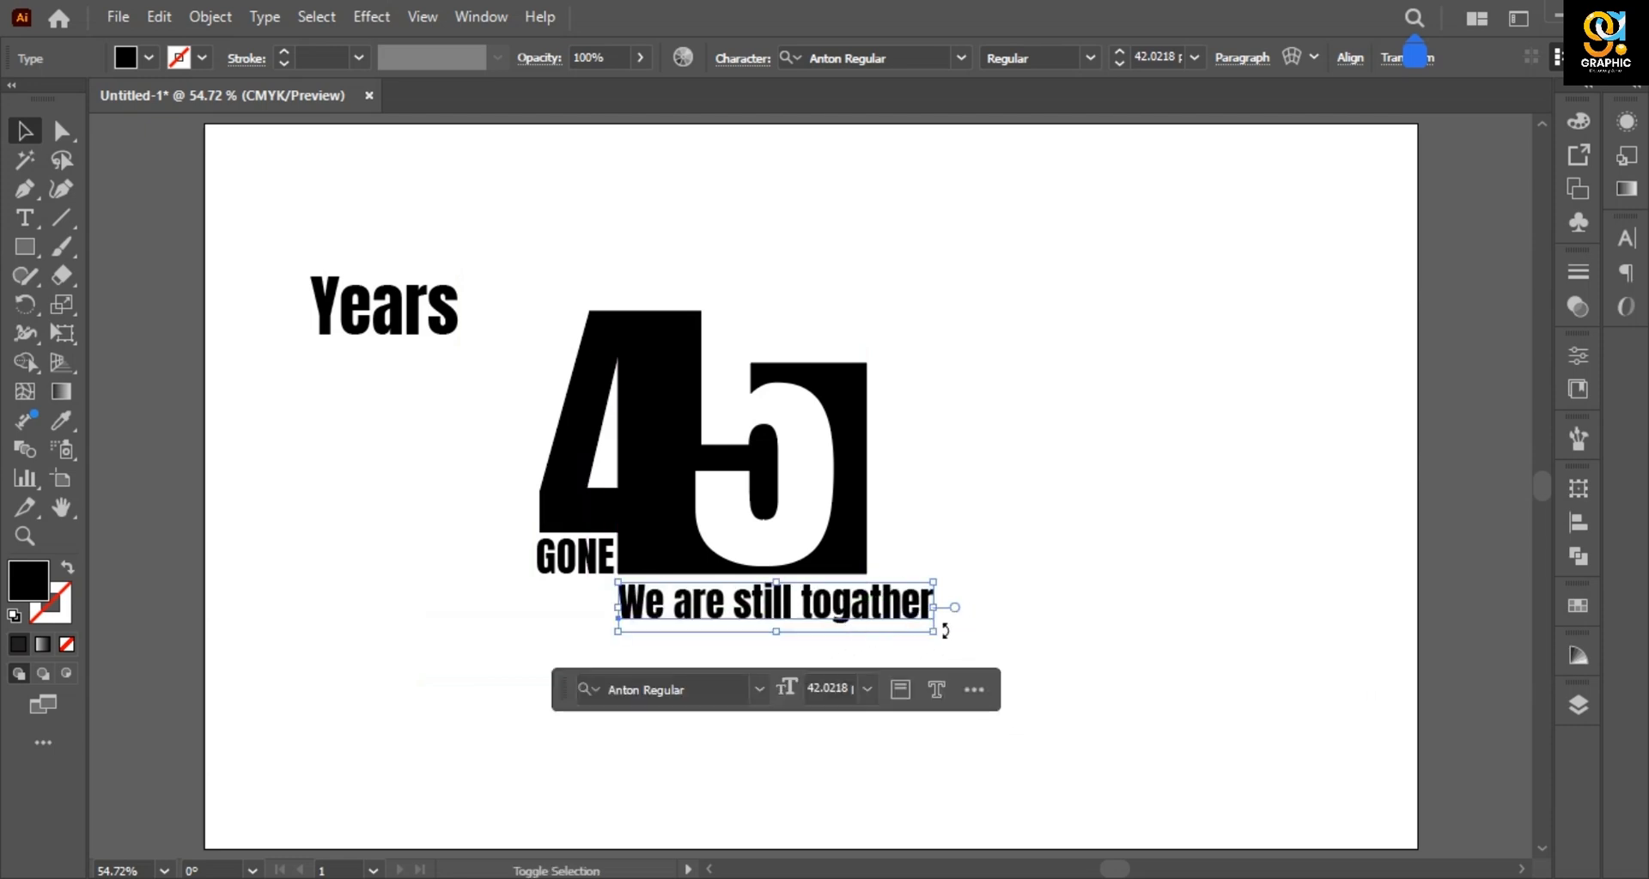
left_click_drag(934, 632, 869, 605)
left_click(920, 749)
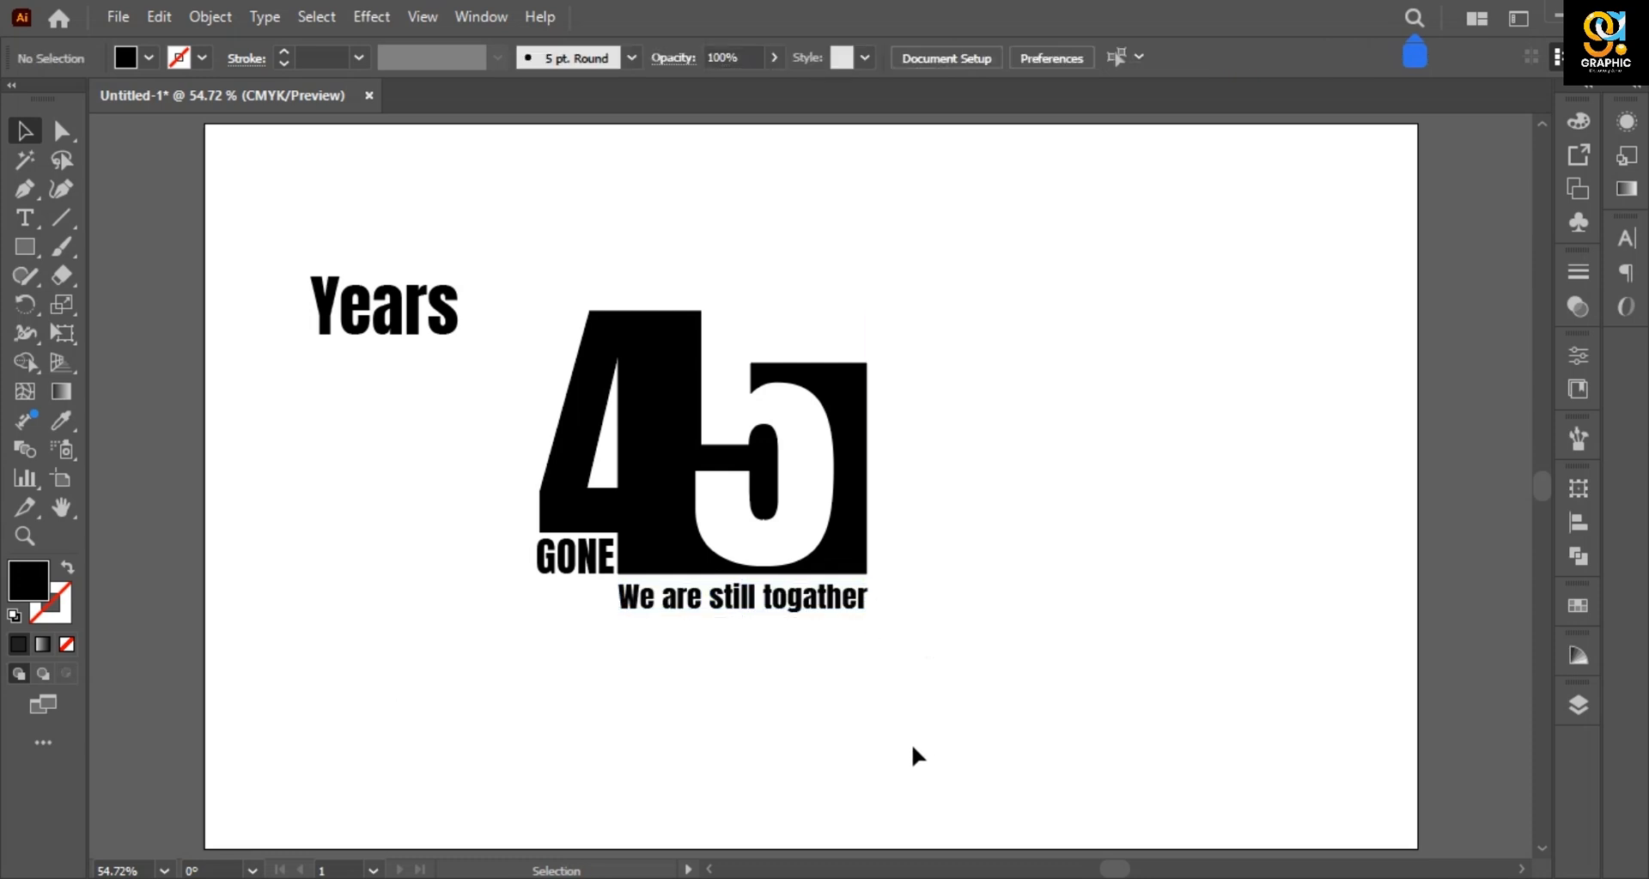
Move the Years text directly above the 5 and shrink it to the width of the 5's block
left_click_drag(438, 318, 809, 312)
left_click(937, 421)
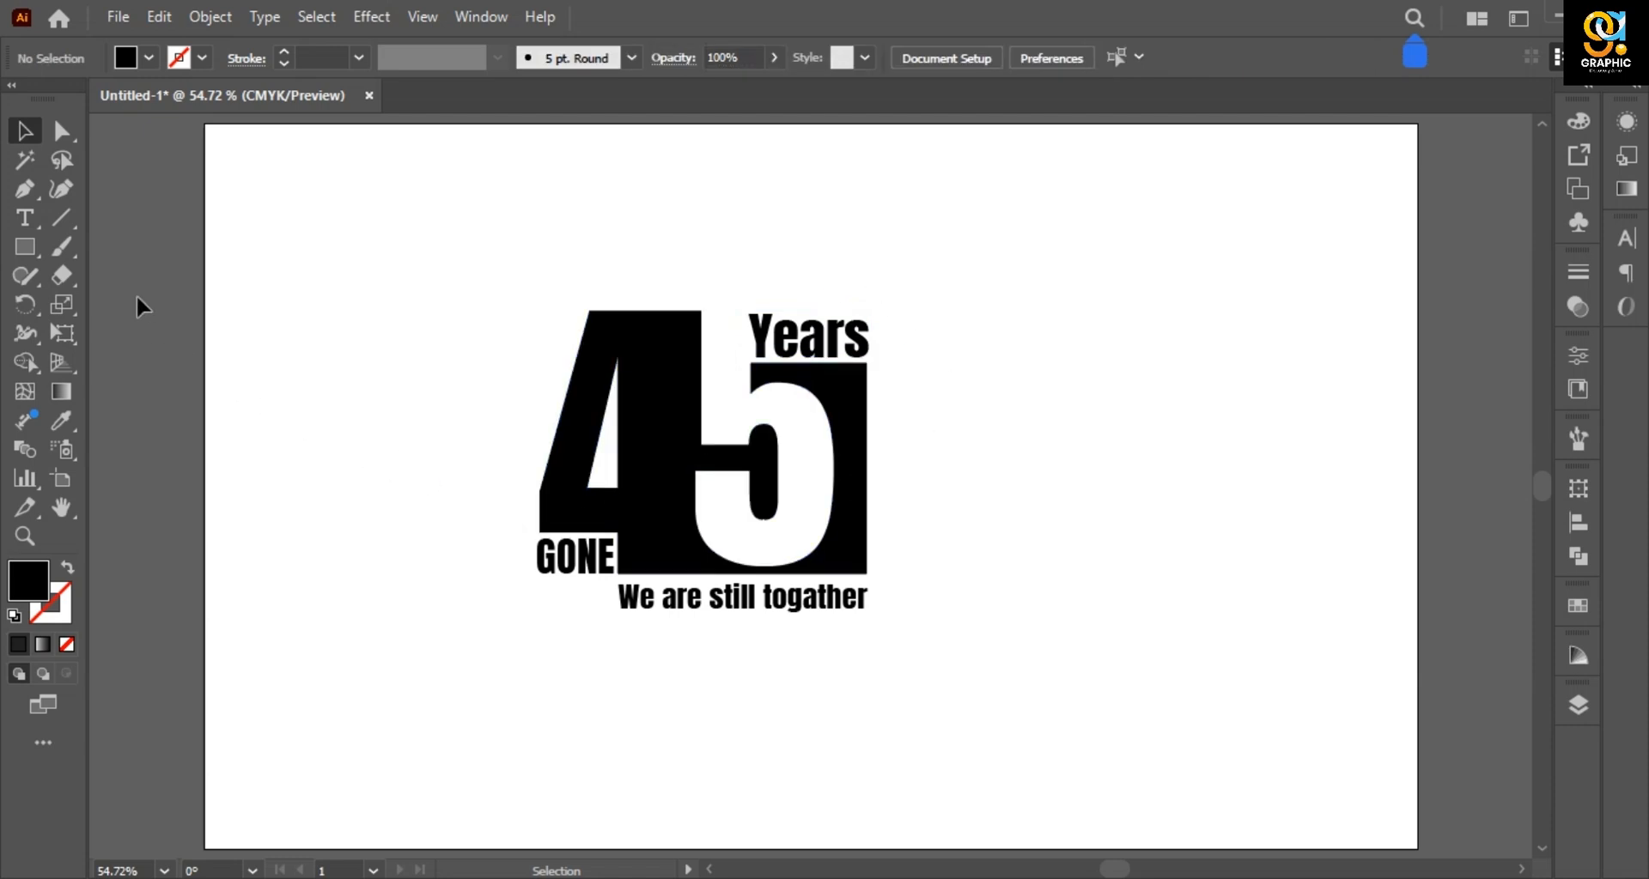
Draw a short horizontal line to the left of the artwork with a black 4 pt stroke
left_click(61, 218)
left_click_drag(321, 355, 432, 355)
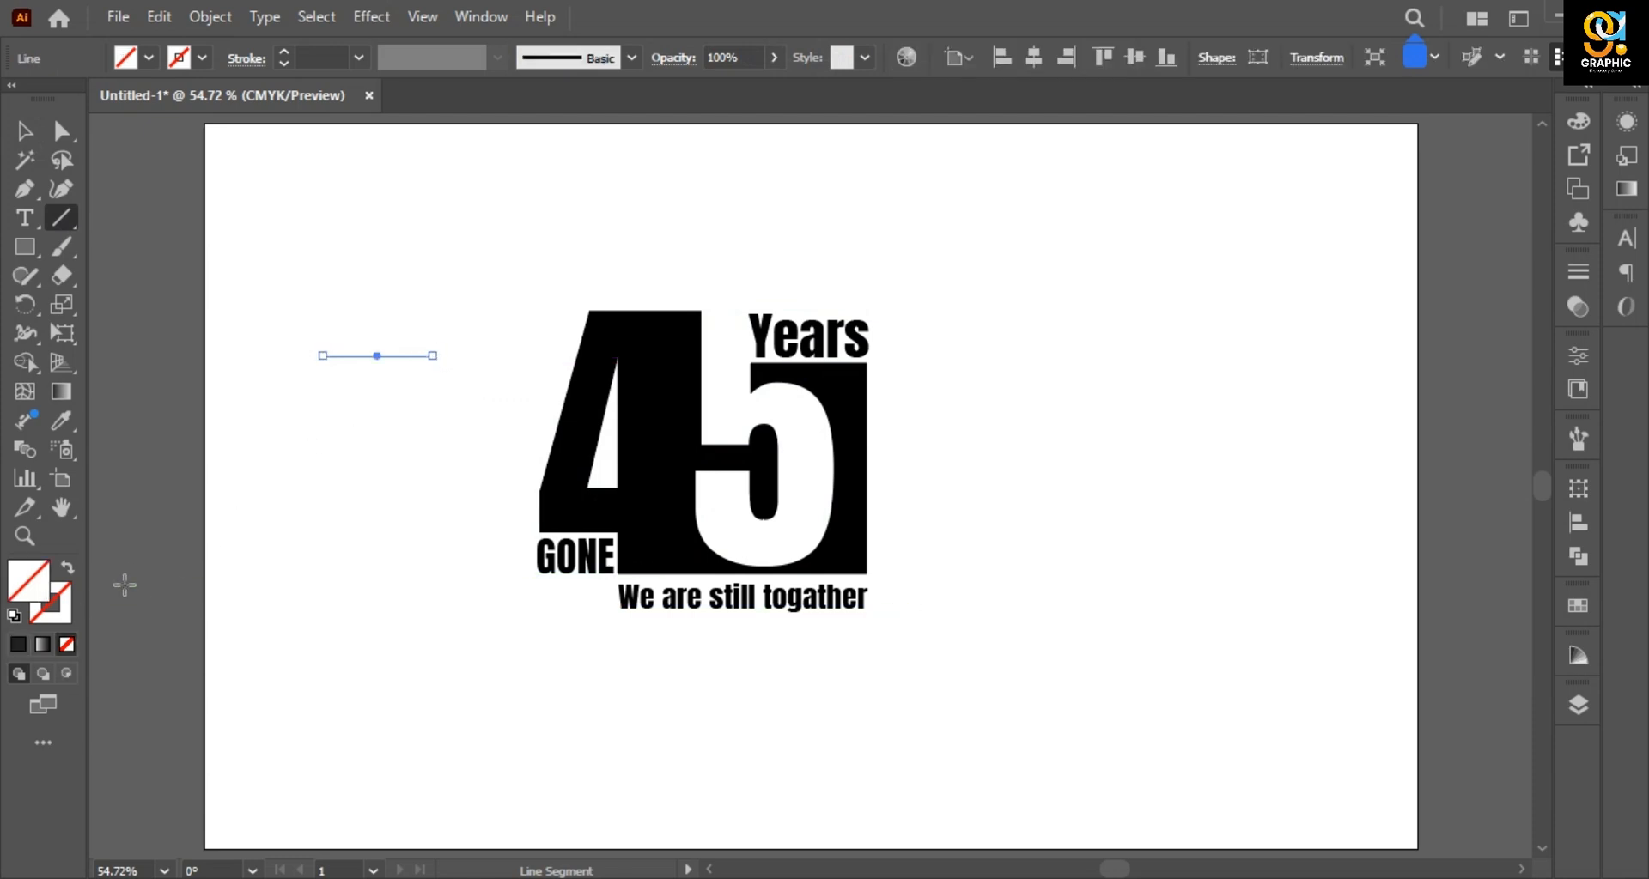
left_click(60, 613)
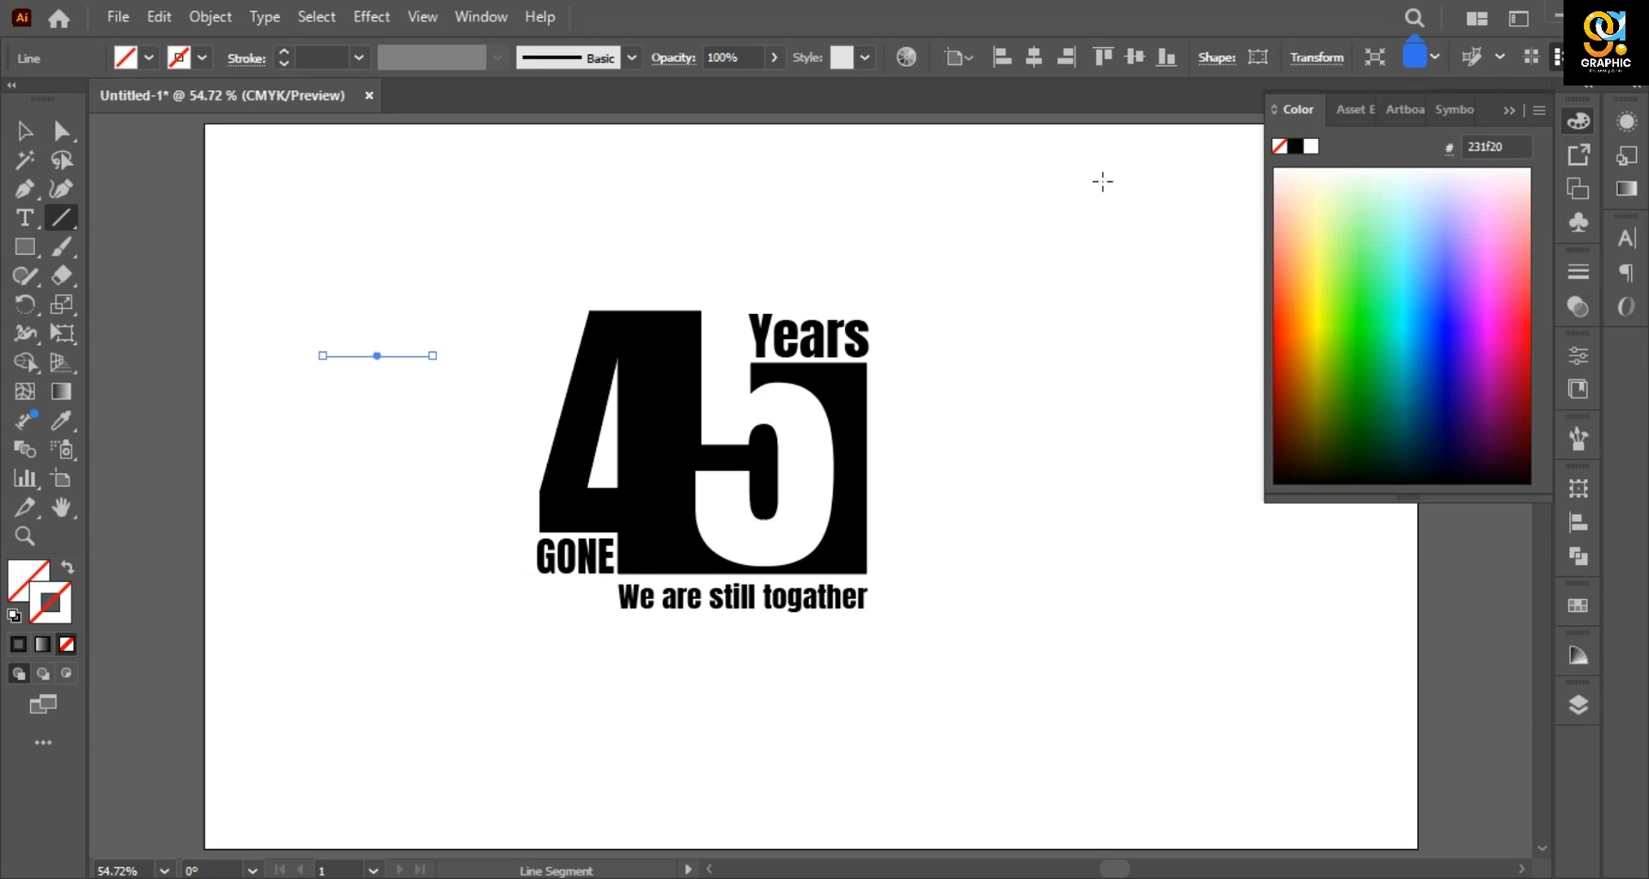
left_click(1294, 146)
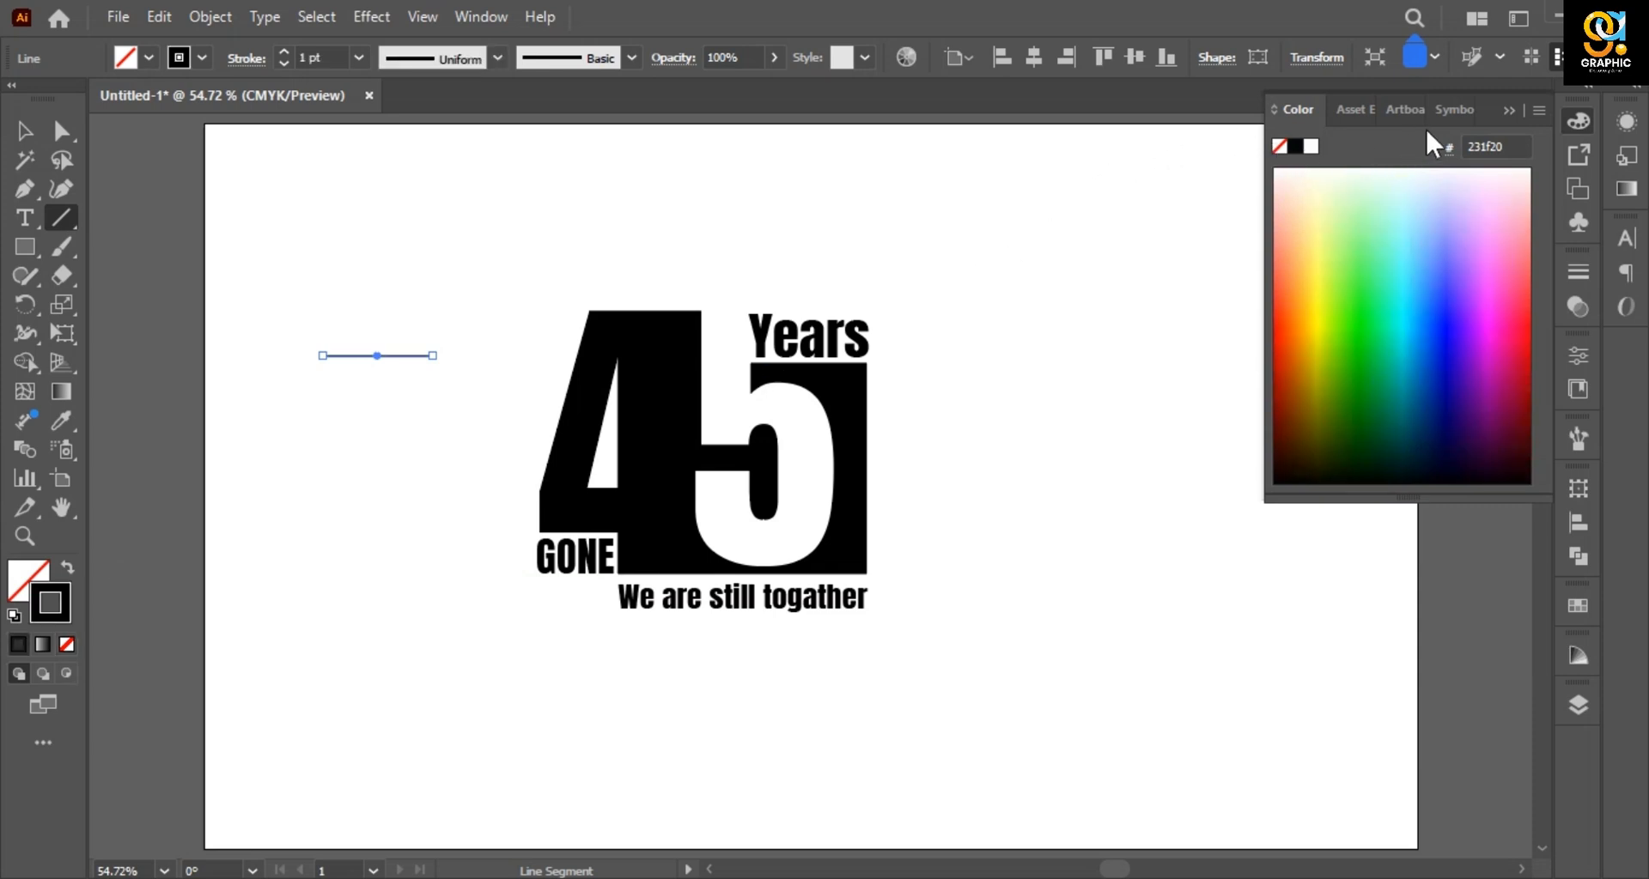
left_click(1508, 111)
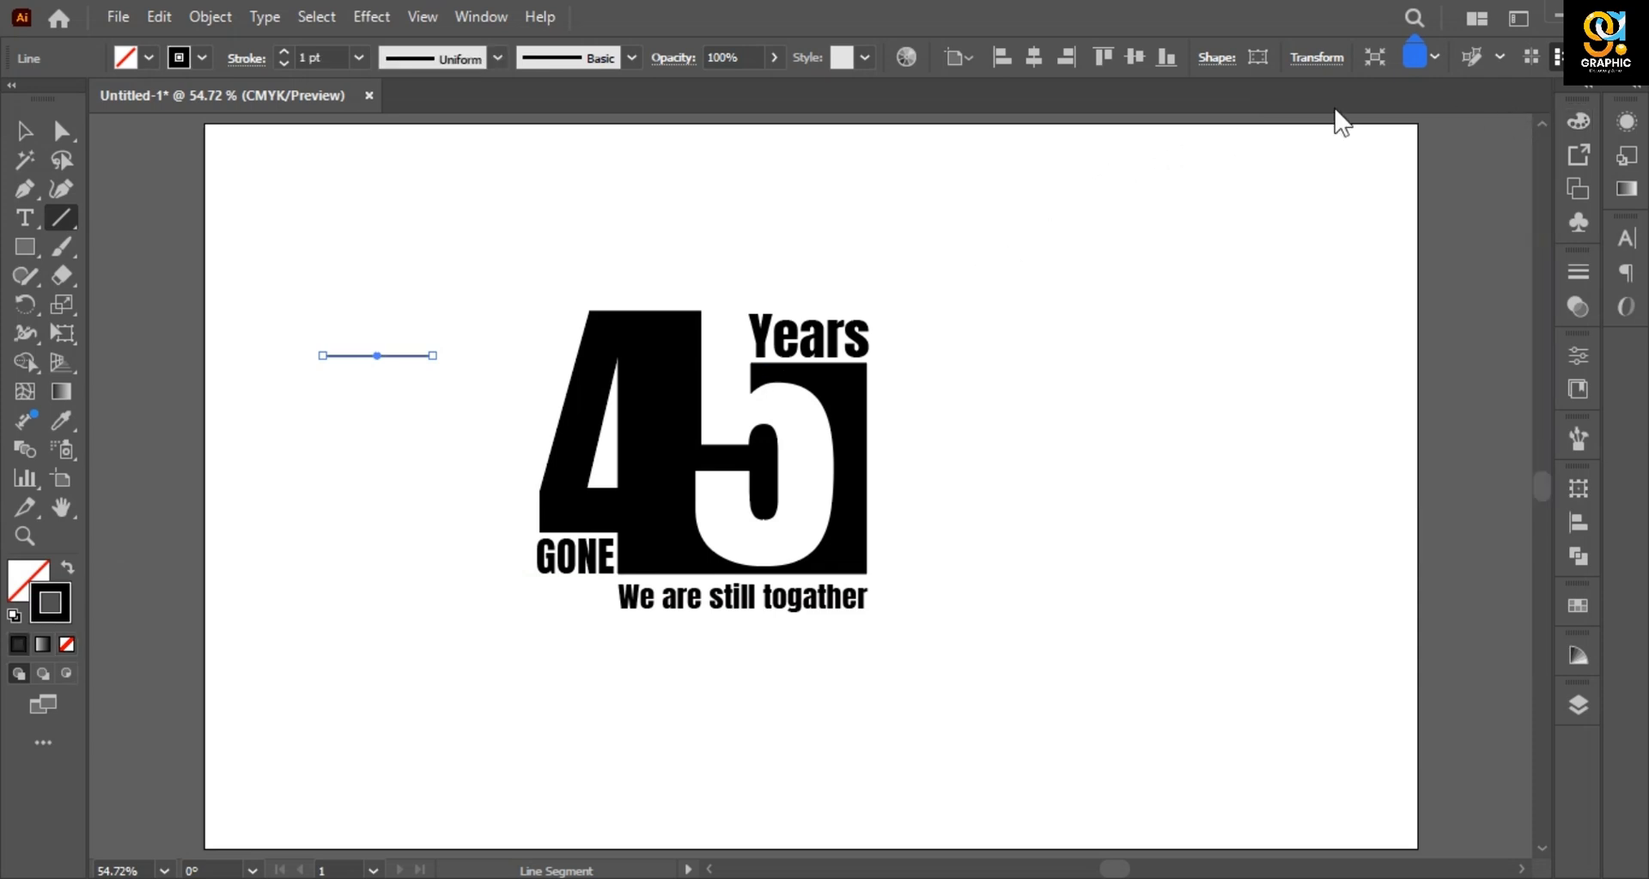
left_click(360, 60)
left_click(387, 242)
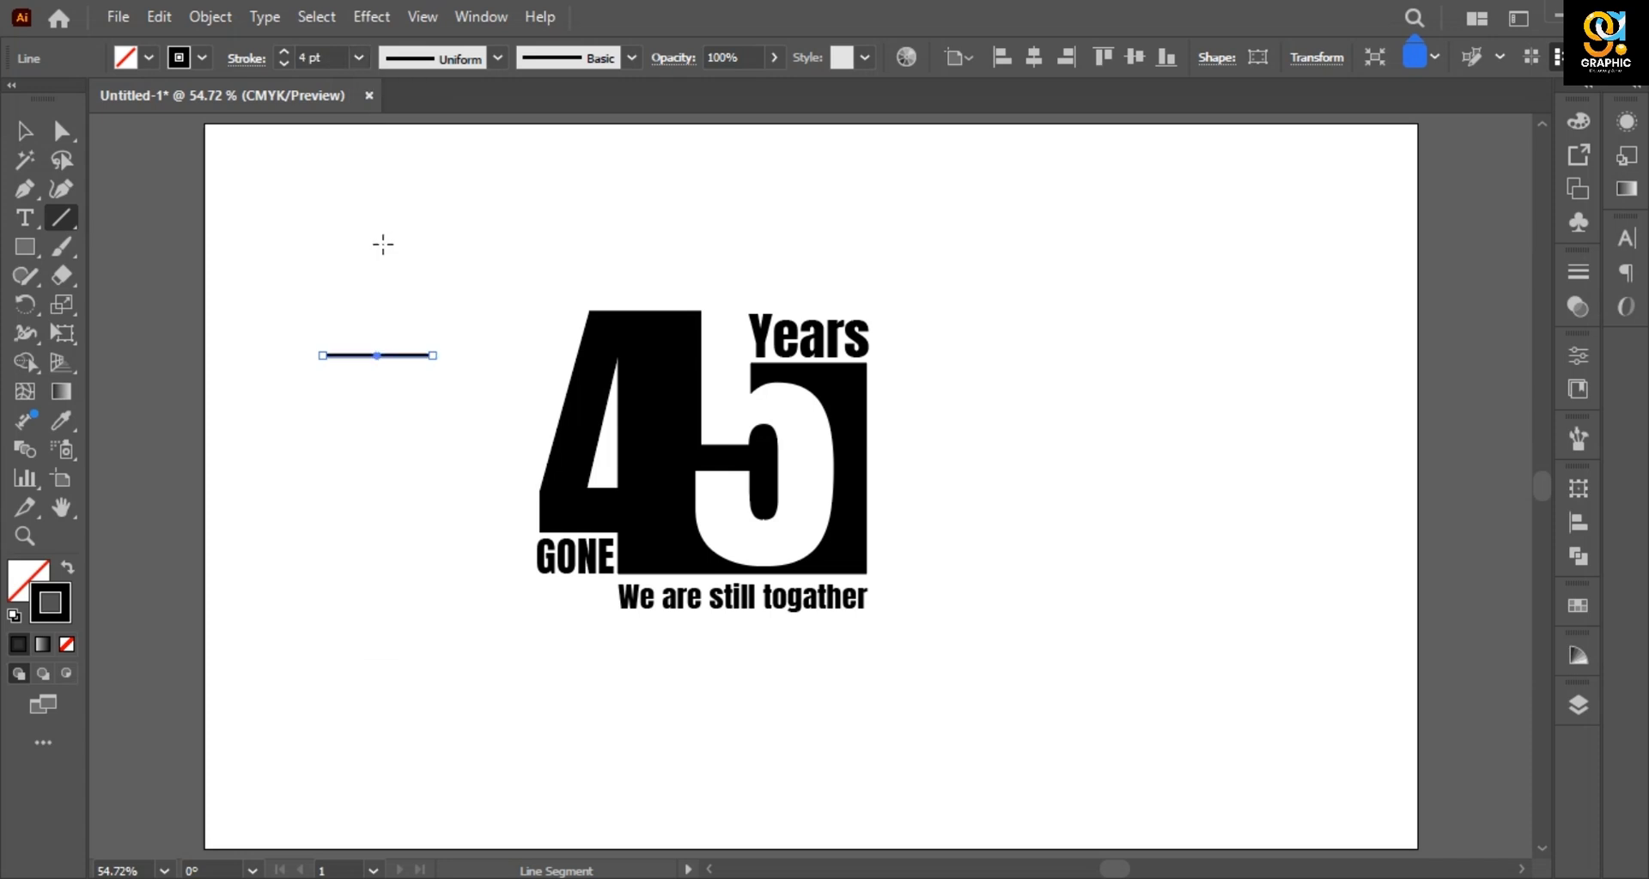
Move the short line beneath GONE and shorten its left end to match the word's left edge
key("v")
left_click_drag(383, 365, 554, 593)
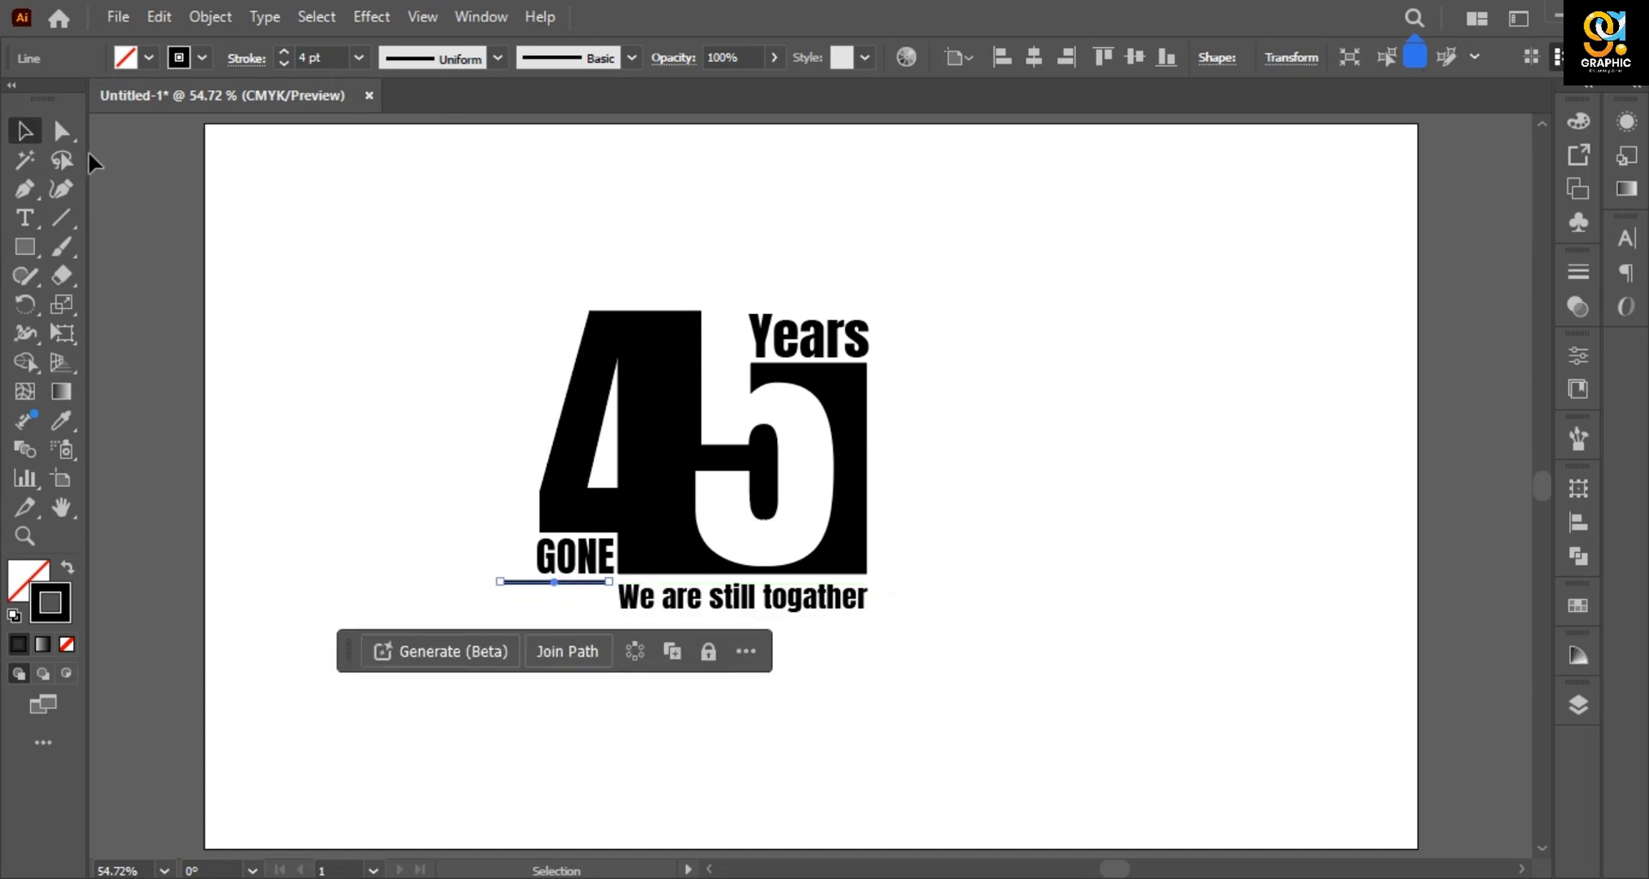
left_click(63, 133)
left_click(500, 582)
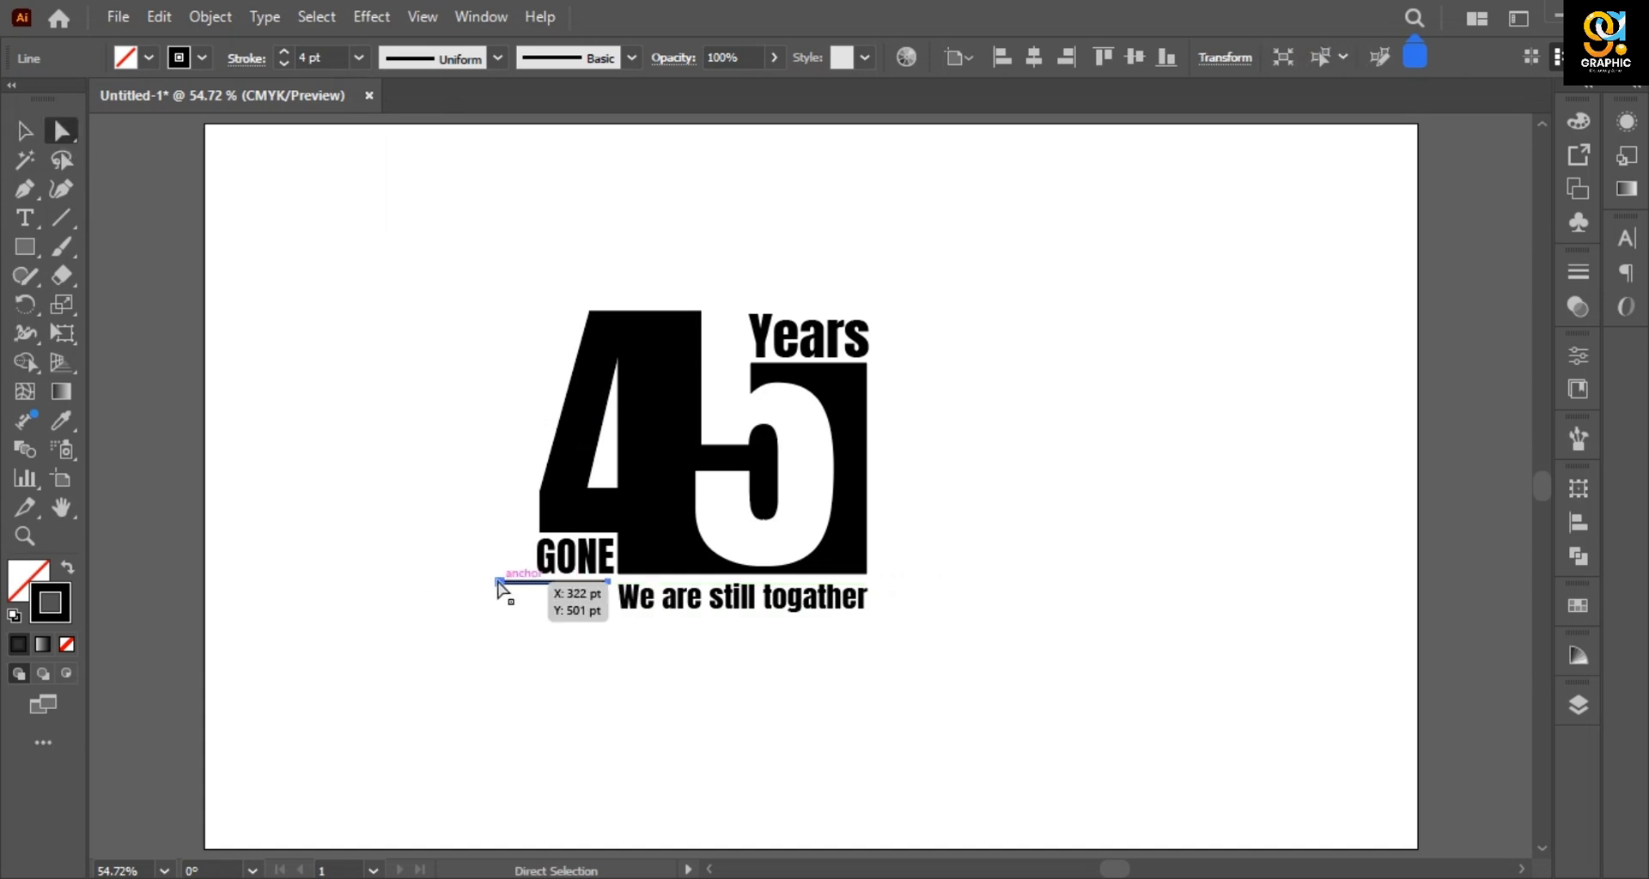
left_click_drag(498, 582, 539, 583)
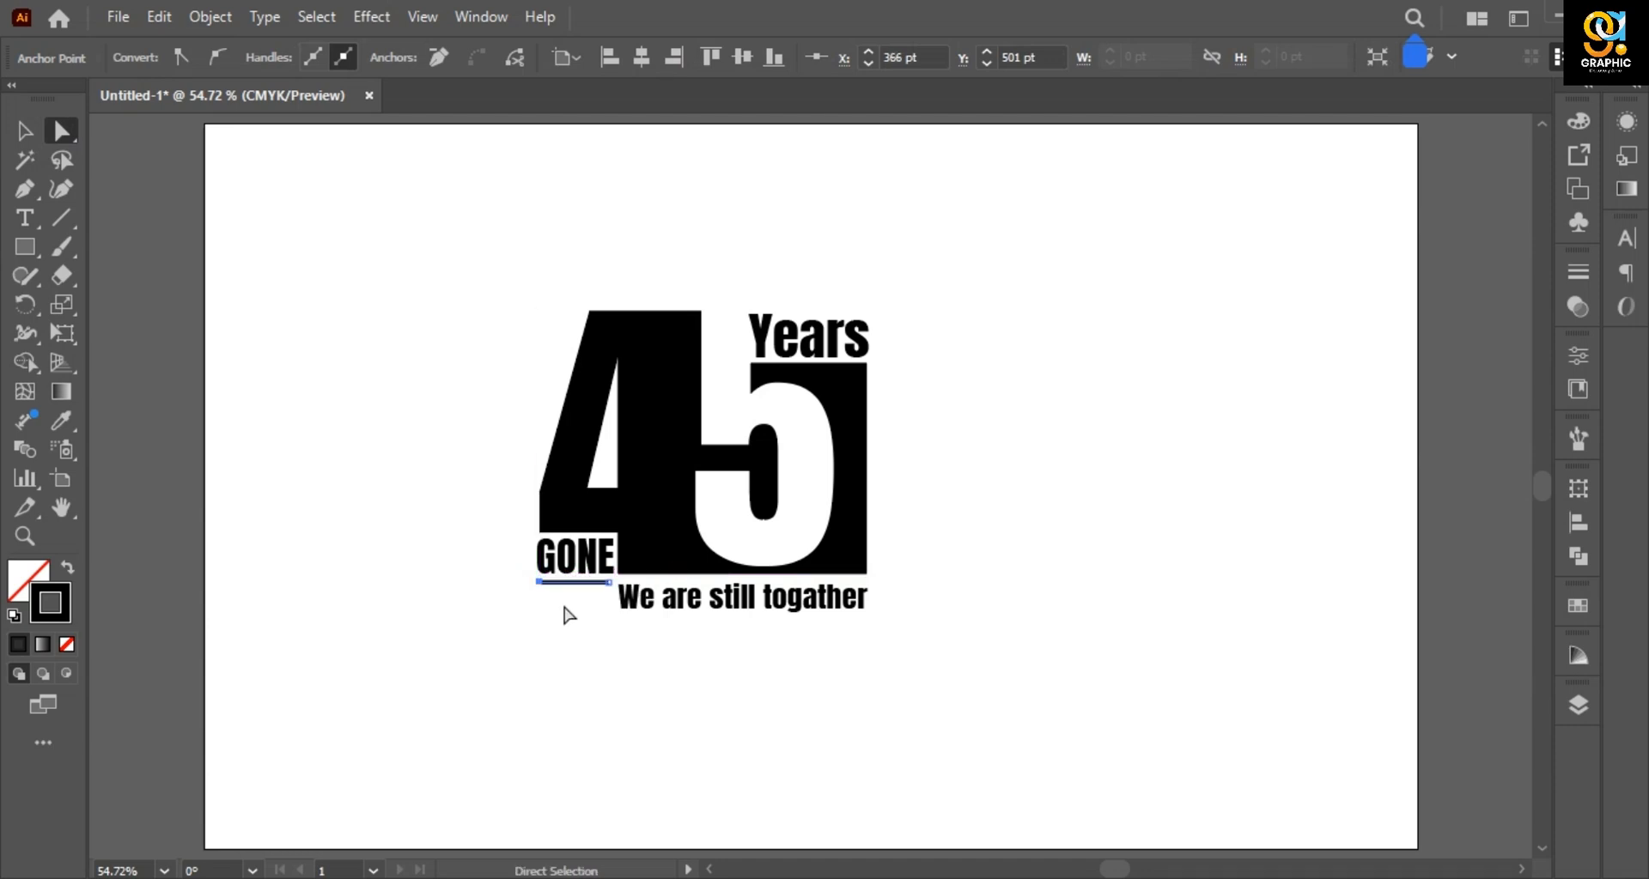
Duplicate the line under GONE downward at even spacing to make a stack of four lines
key("v")
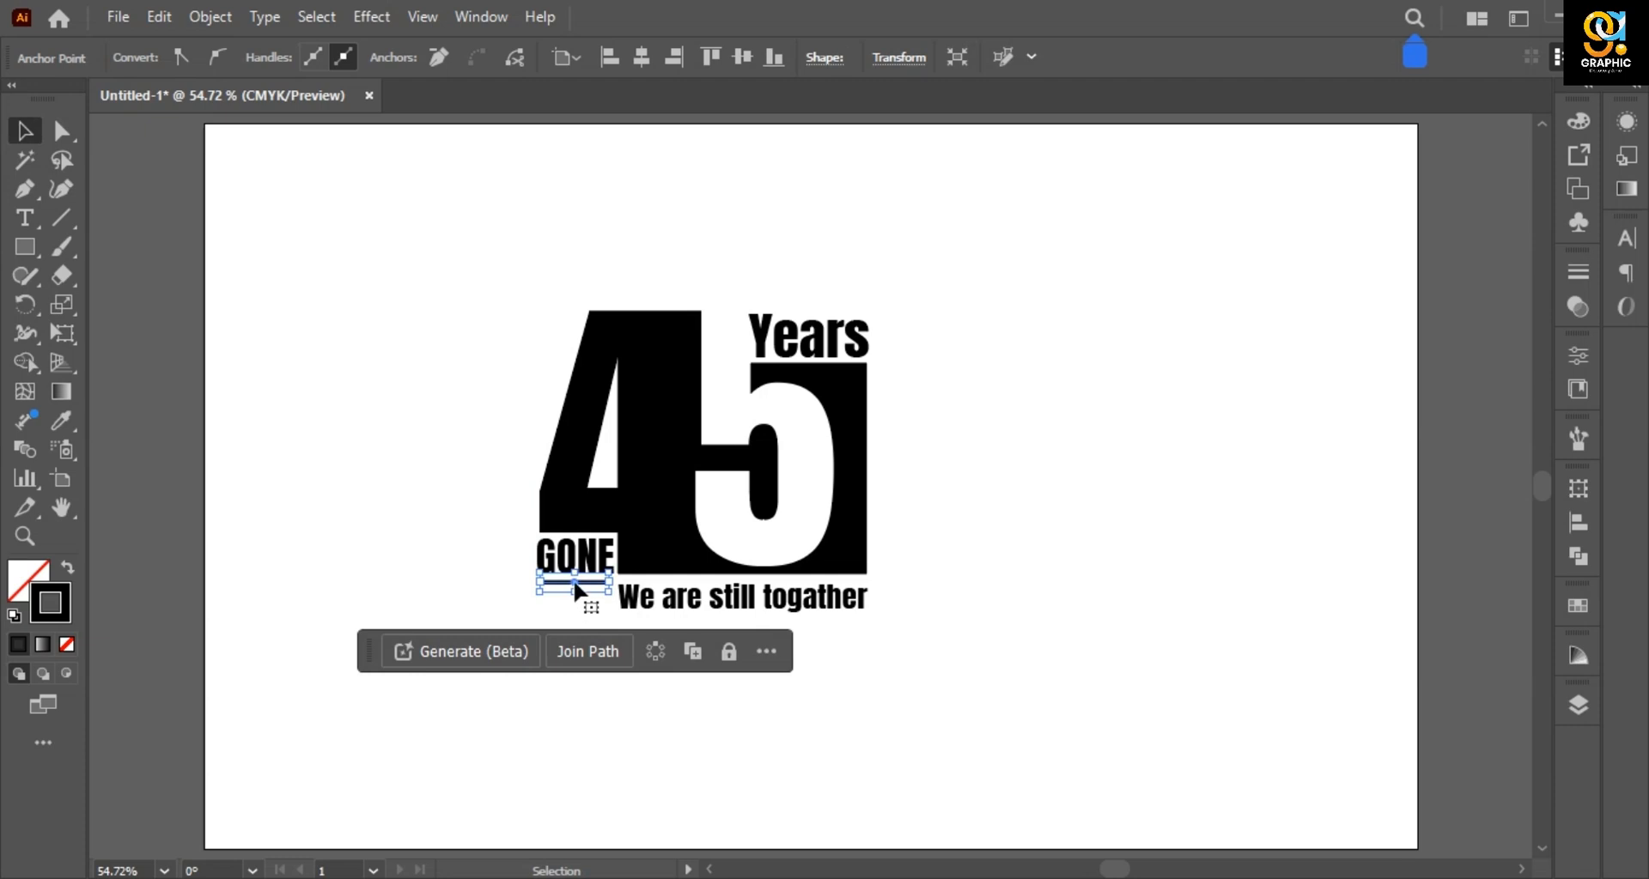
left_click_drag(574, 591, 574, 591)
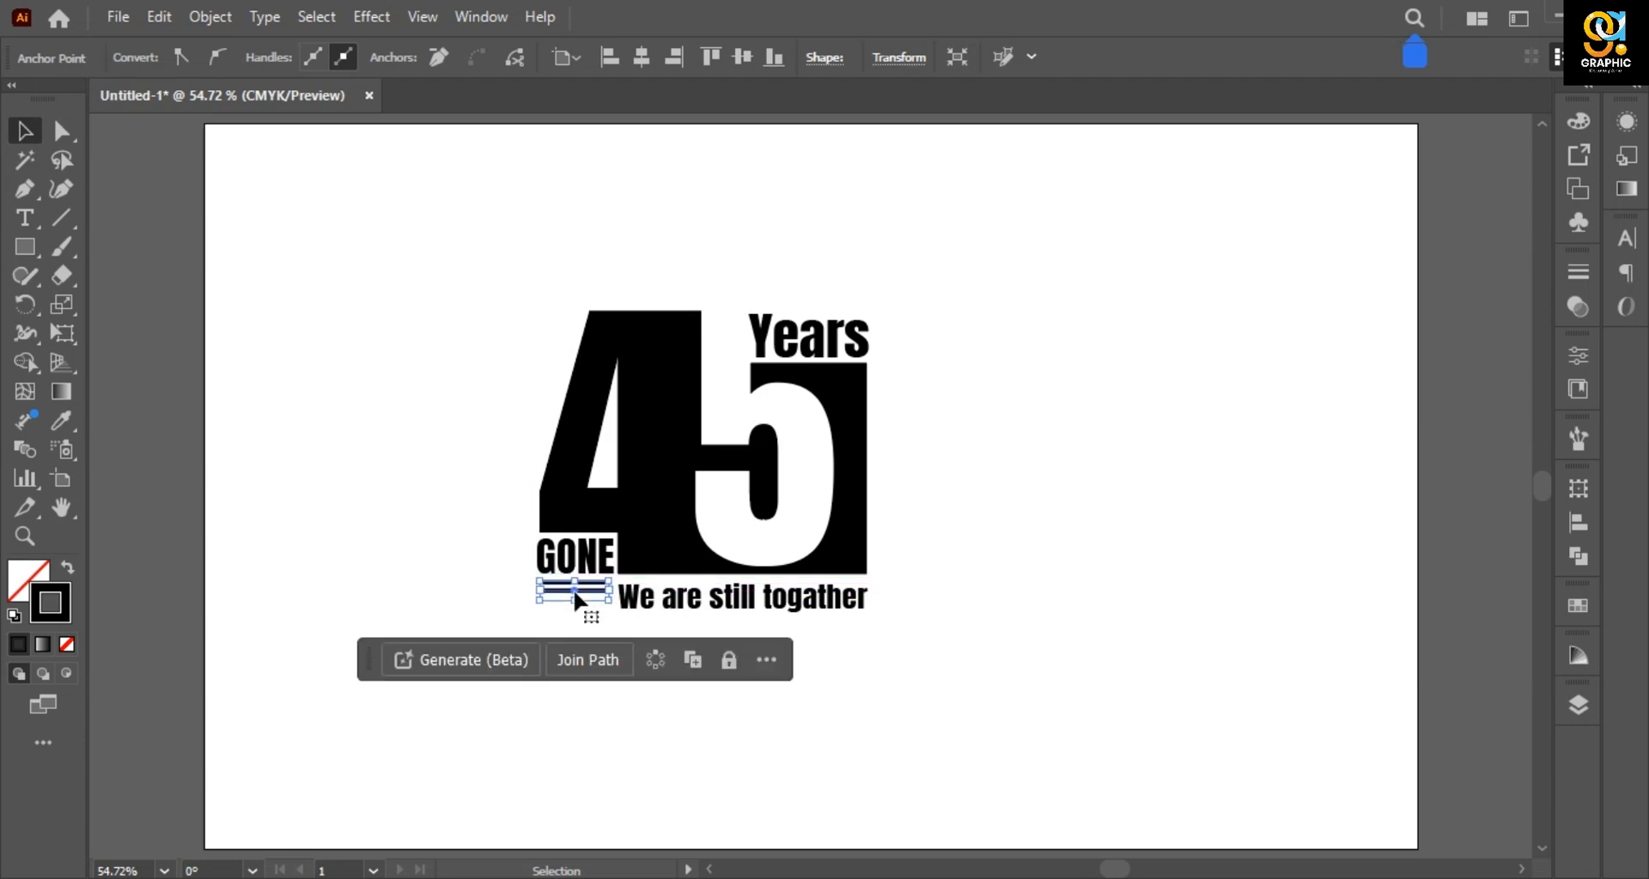
key("ctrl+d")
key("ctrl+d")
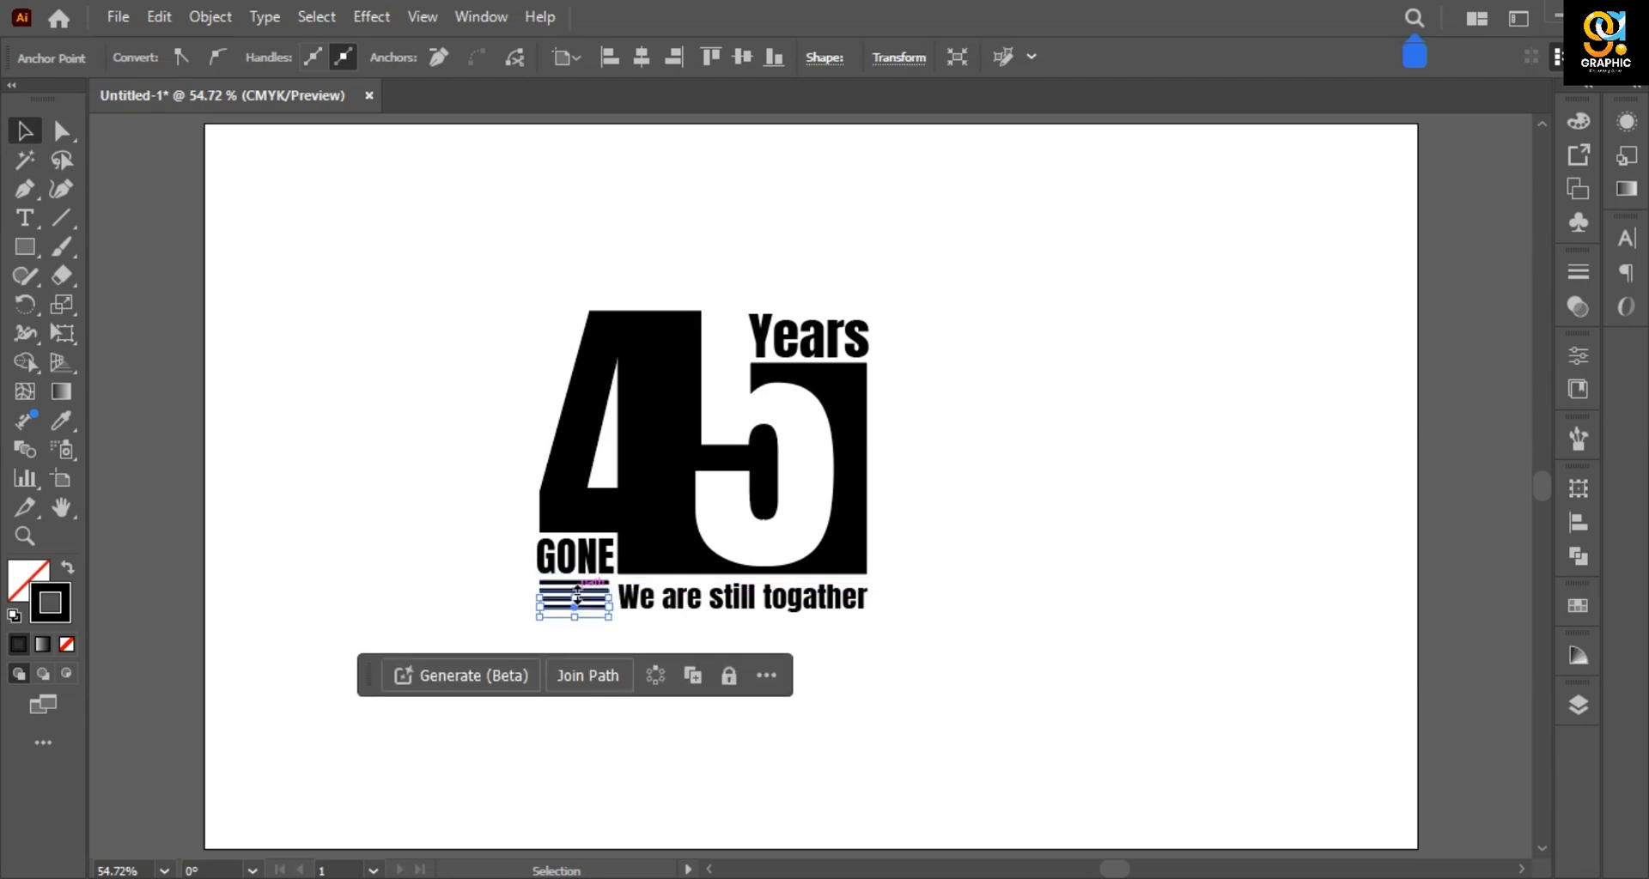
Draw a vertical line along the right side of the artwork, extending below the caption, with an 8 pt stroke
left_click(61, 218)
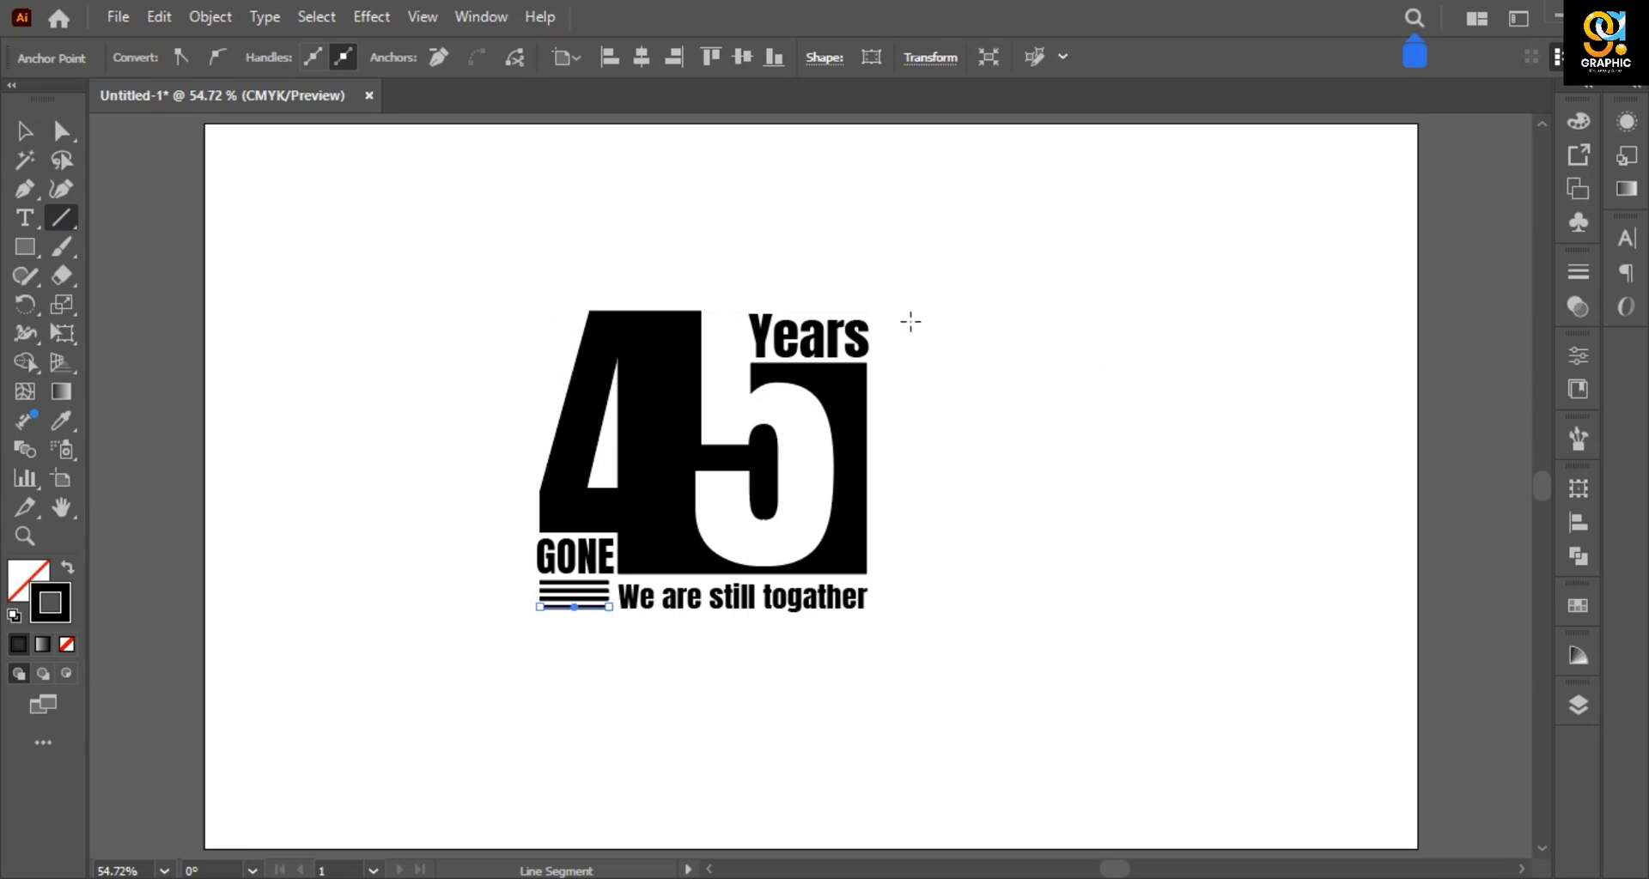
mouse_move(884, 314)
left_mouse_down()
mouse_move(924, 420)
mouse_move(922, 653)
left_mouse_up()
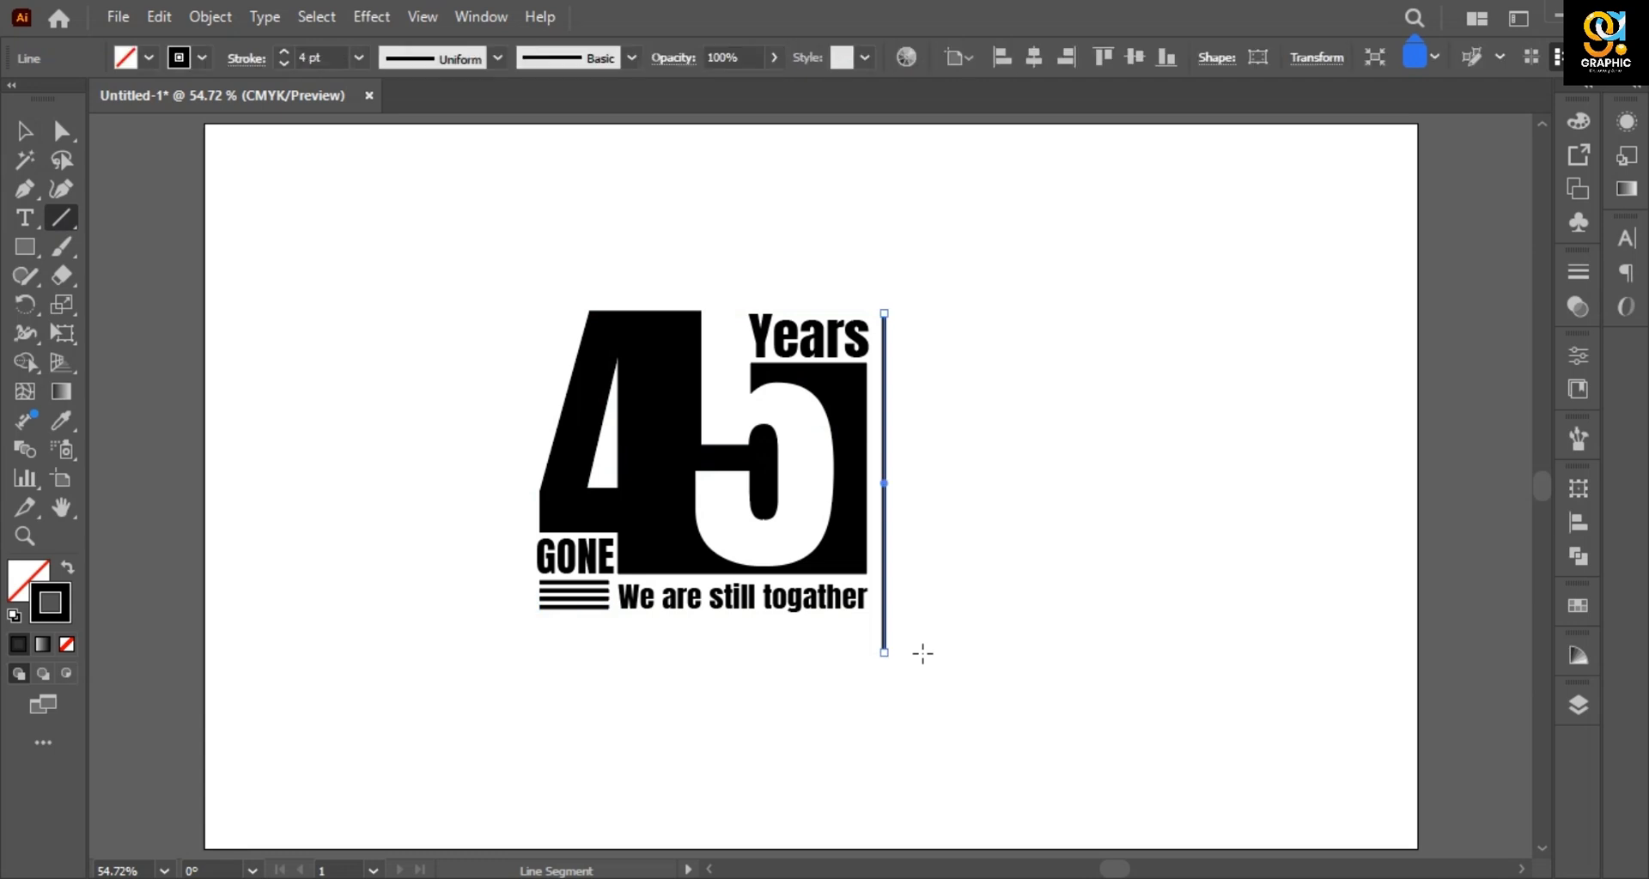
left_click(359, 58)
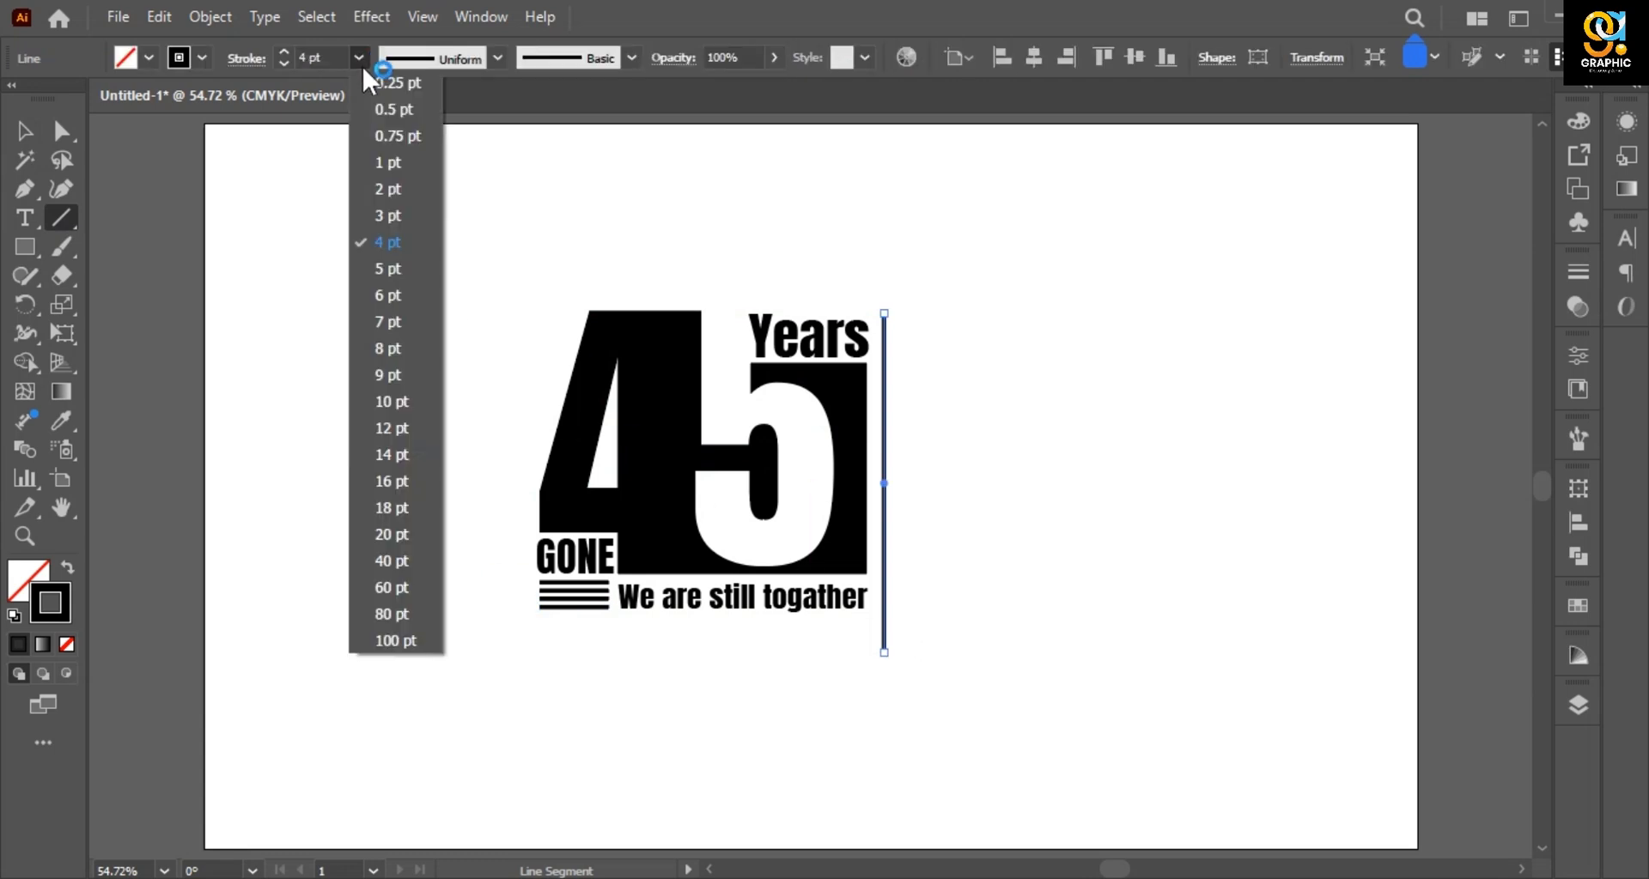
left_click(409, 349)
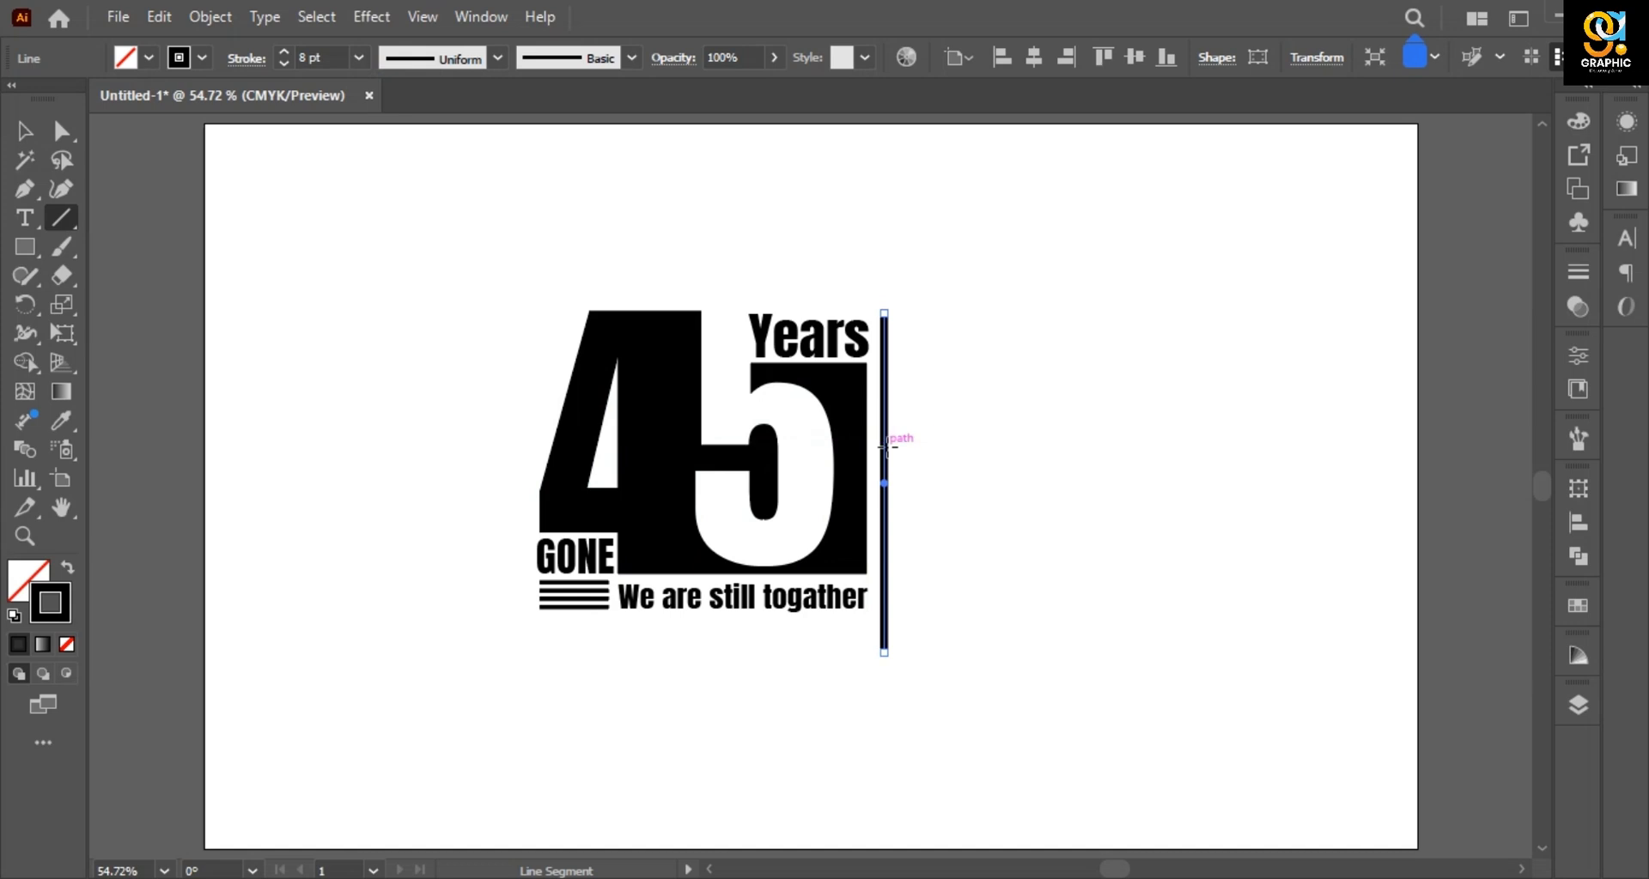
Nudge the vertical line closer to the artwork and place a copy of it, rotated to horizontal, beneath the caption
left_click(24, 131)
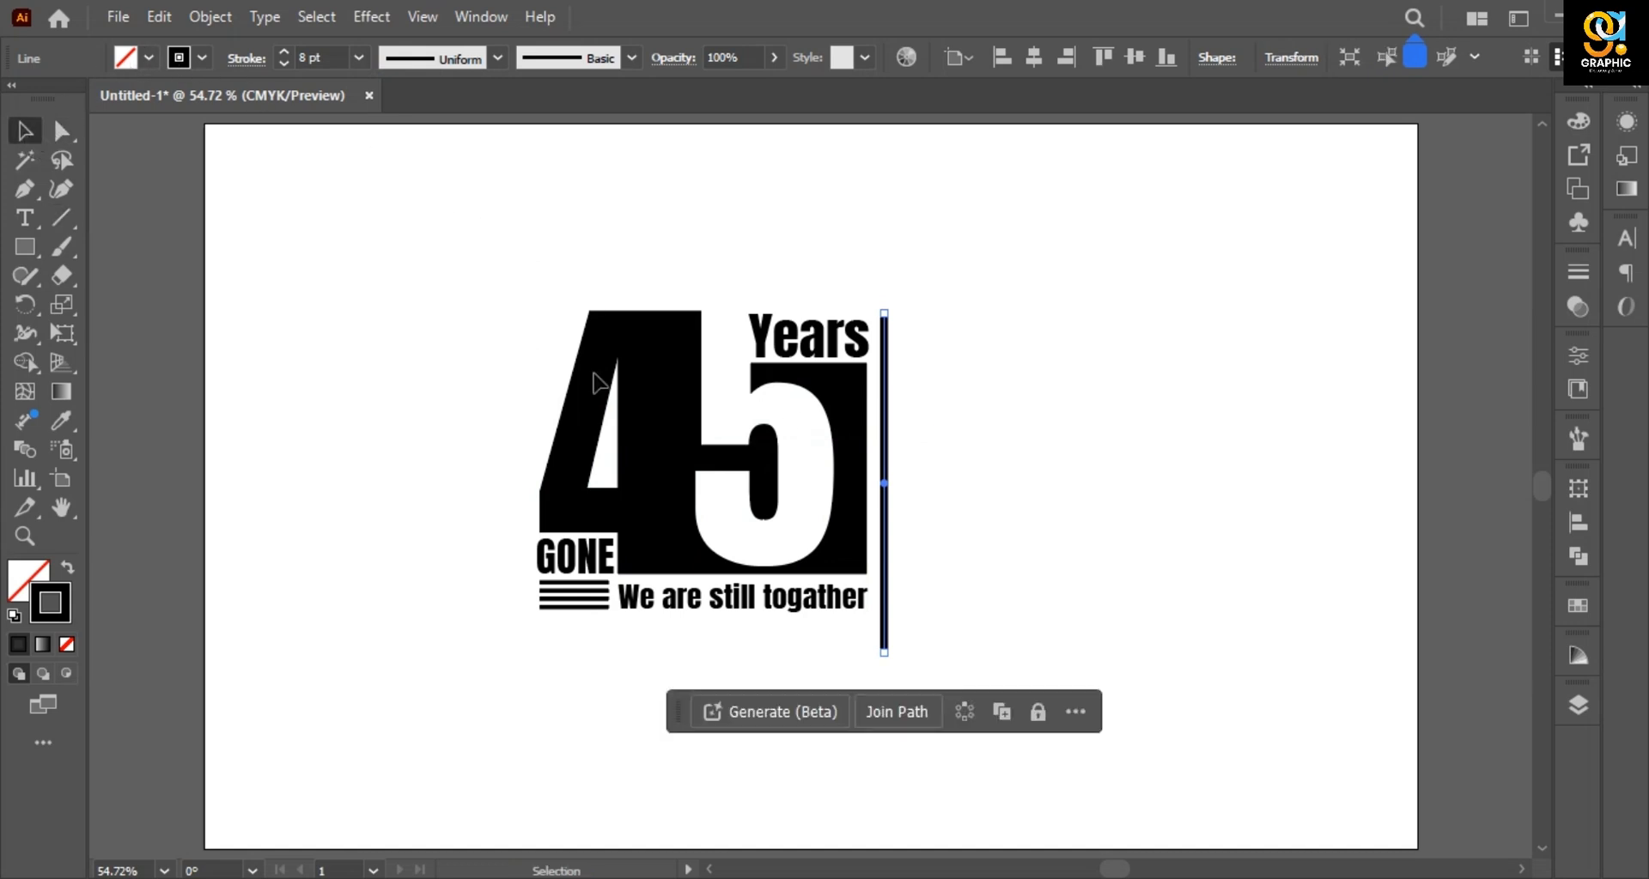
mouse_move(895, 479)
left_mouse_down()
mouse_move(938, 478)
mouse_move(882, 482)
left_mouse_up()
left_click(935, 496)
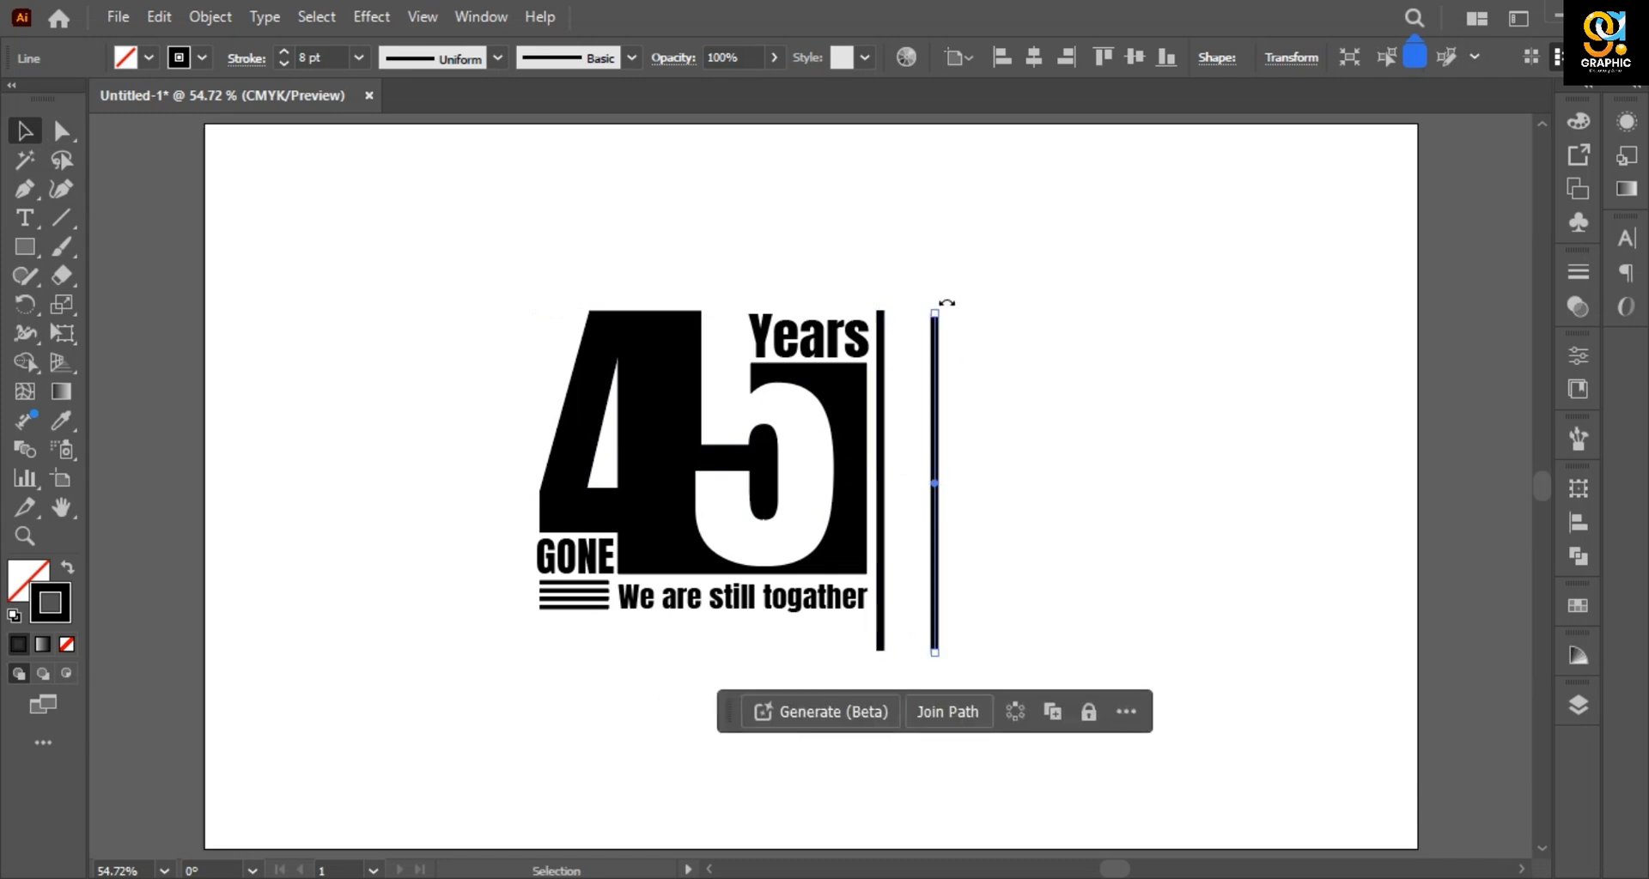
left_click_drag(946, 302, 801, 633)
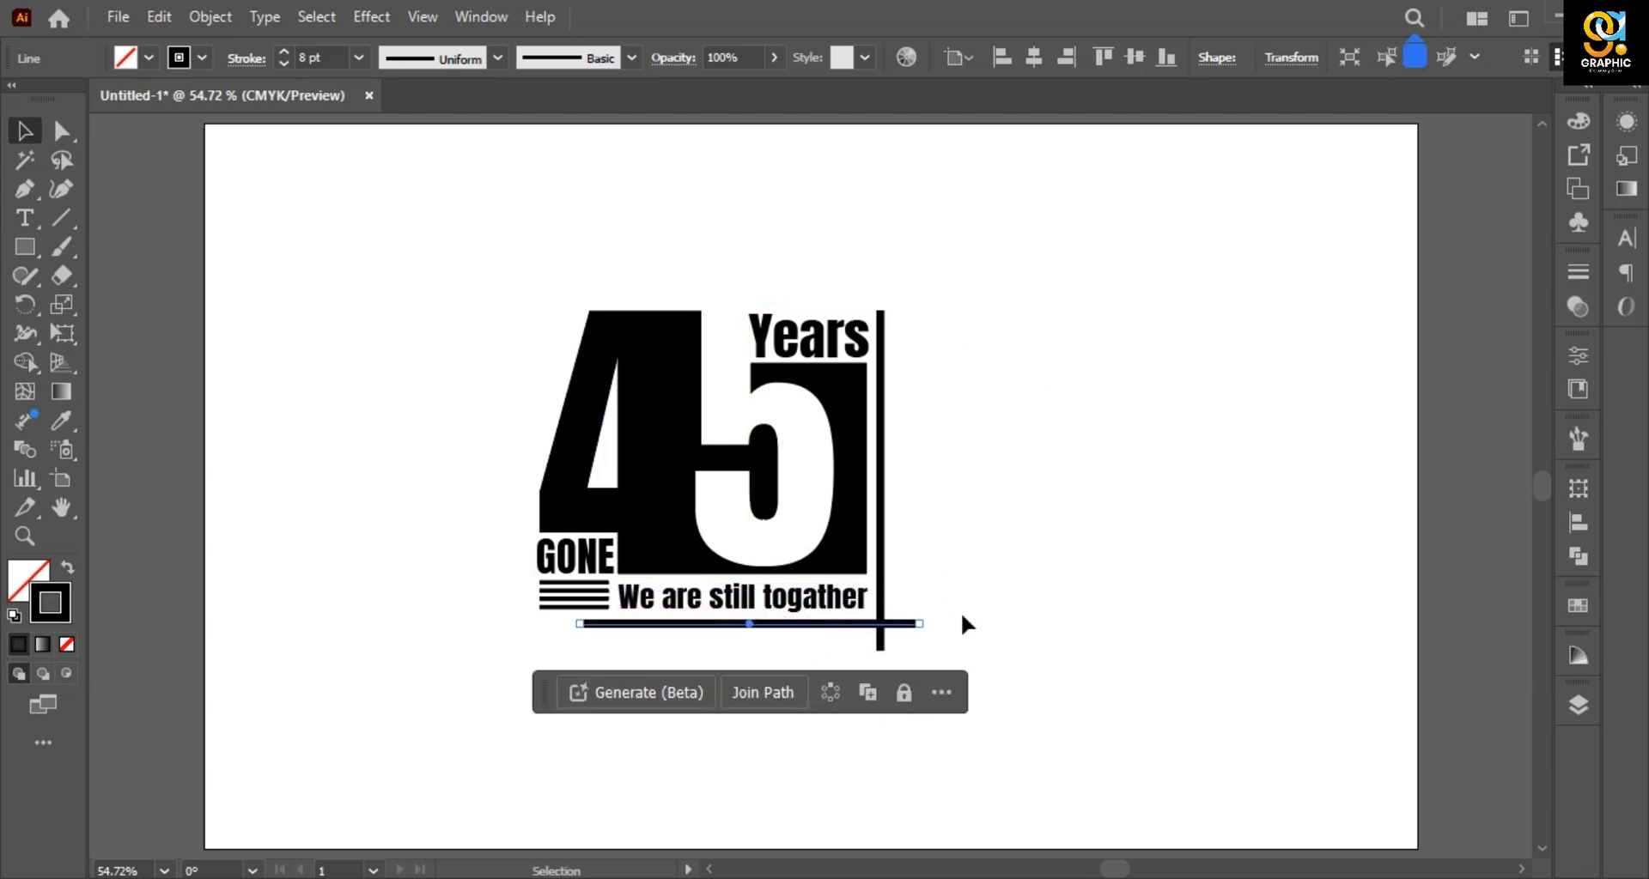
Adjust the line ends so the horizontal line runs from the 4's left edge to past the vertical line, and lengthen the vertical line downward
key("a")
left_click_drag(920, 626, 1022, 637)
left_click_drag(825, 626, 790, 629)
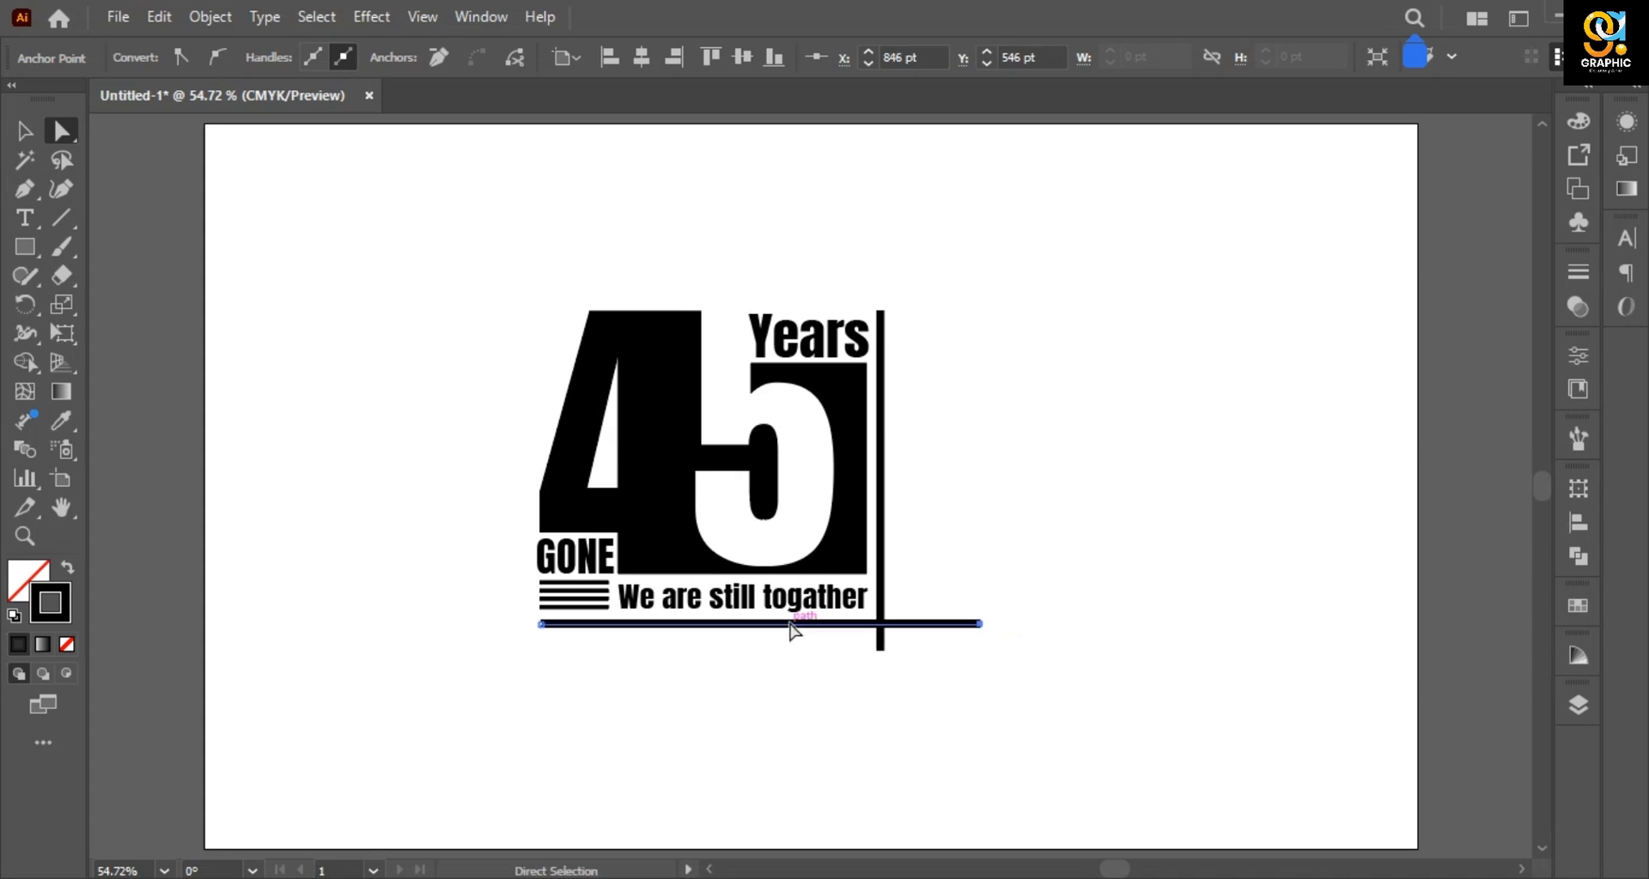
left_click(981, 625)
left_click_drag(981, 625, 879, 671)
left_click(975, 648)
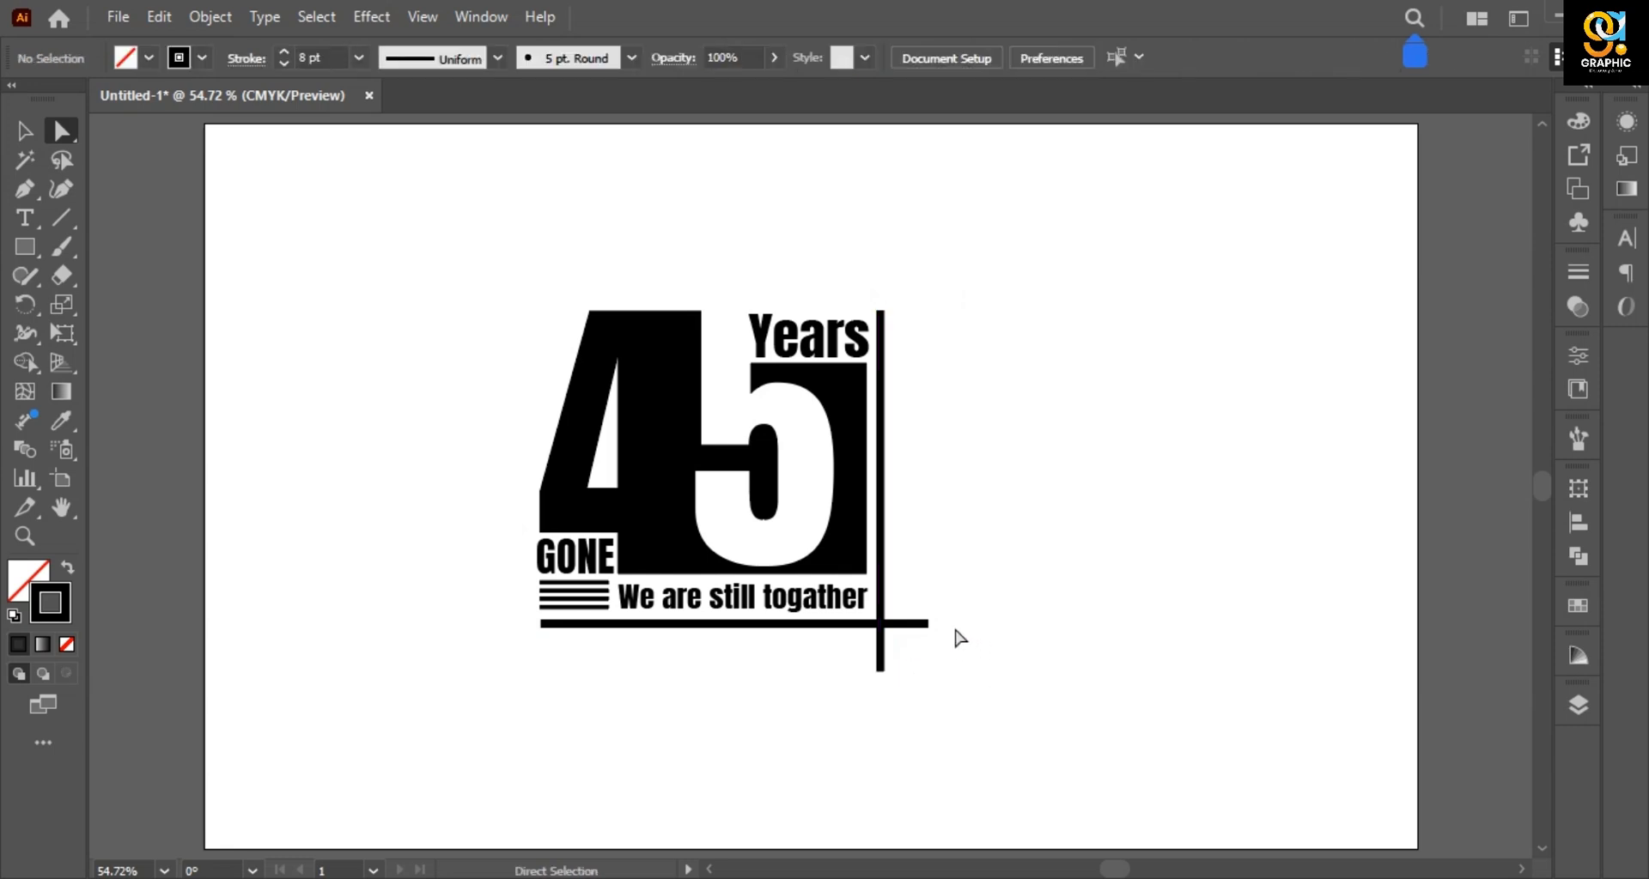
Fill the 45 shape with red (f51400) and leave it without a stroke
left_click(663, 448)
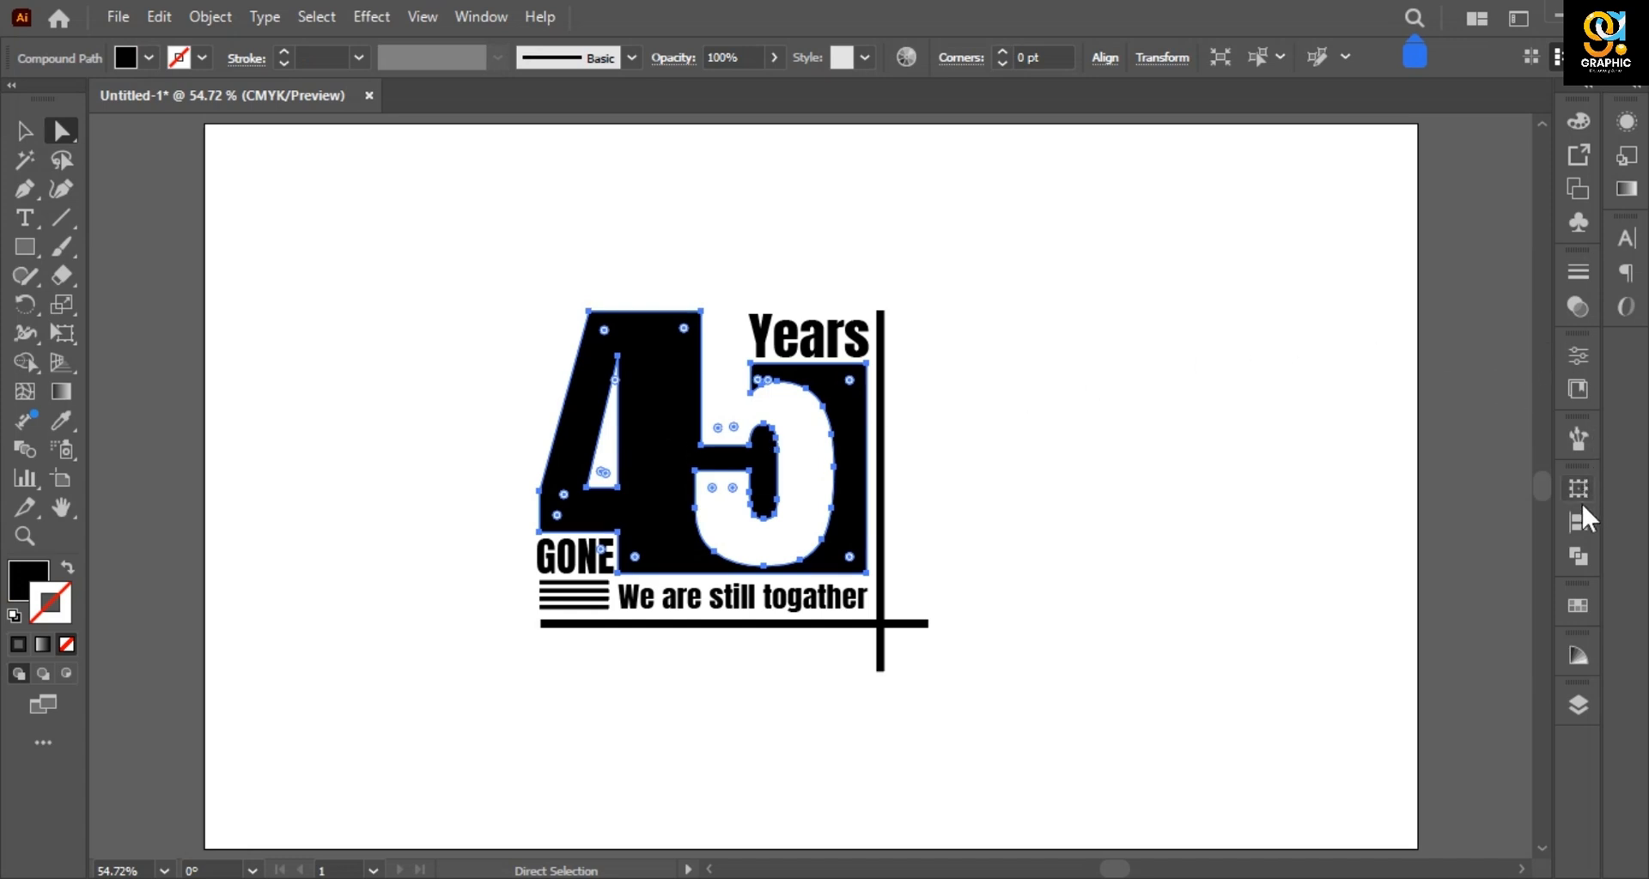
left_click(1568, 613)
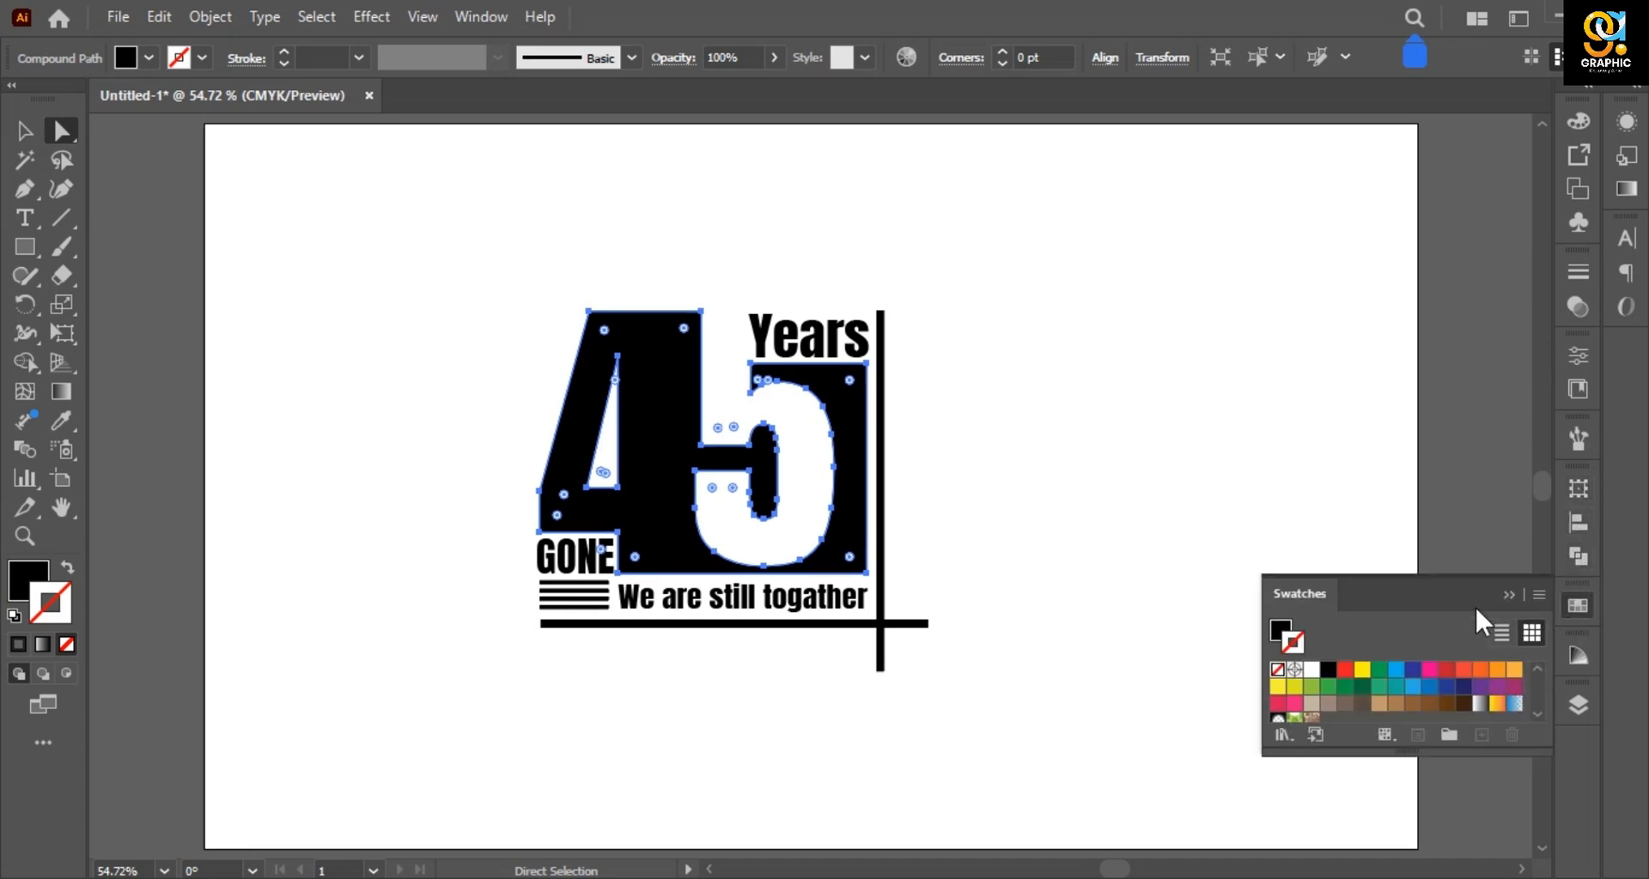
left_click(1345, 677)
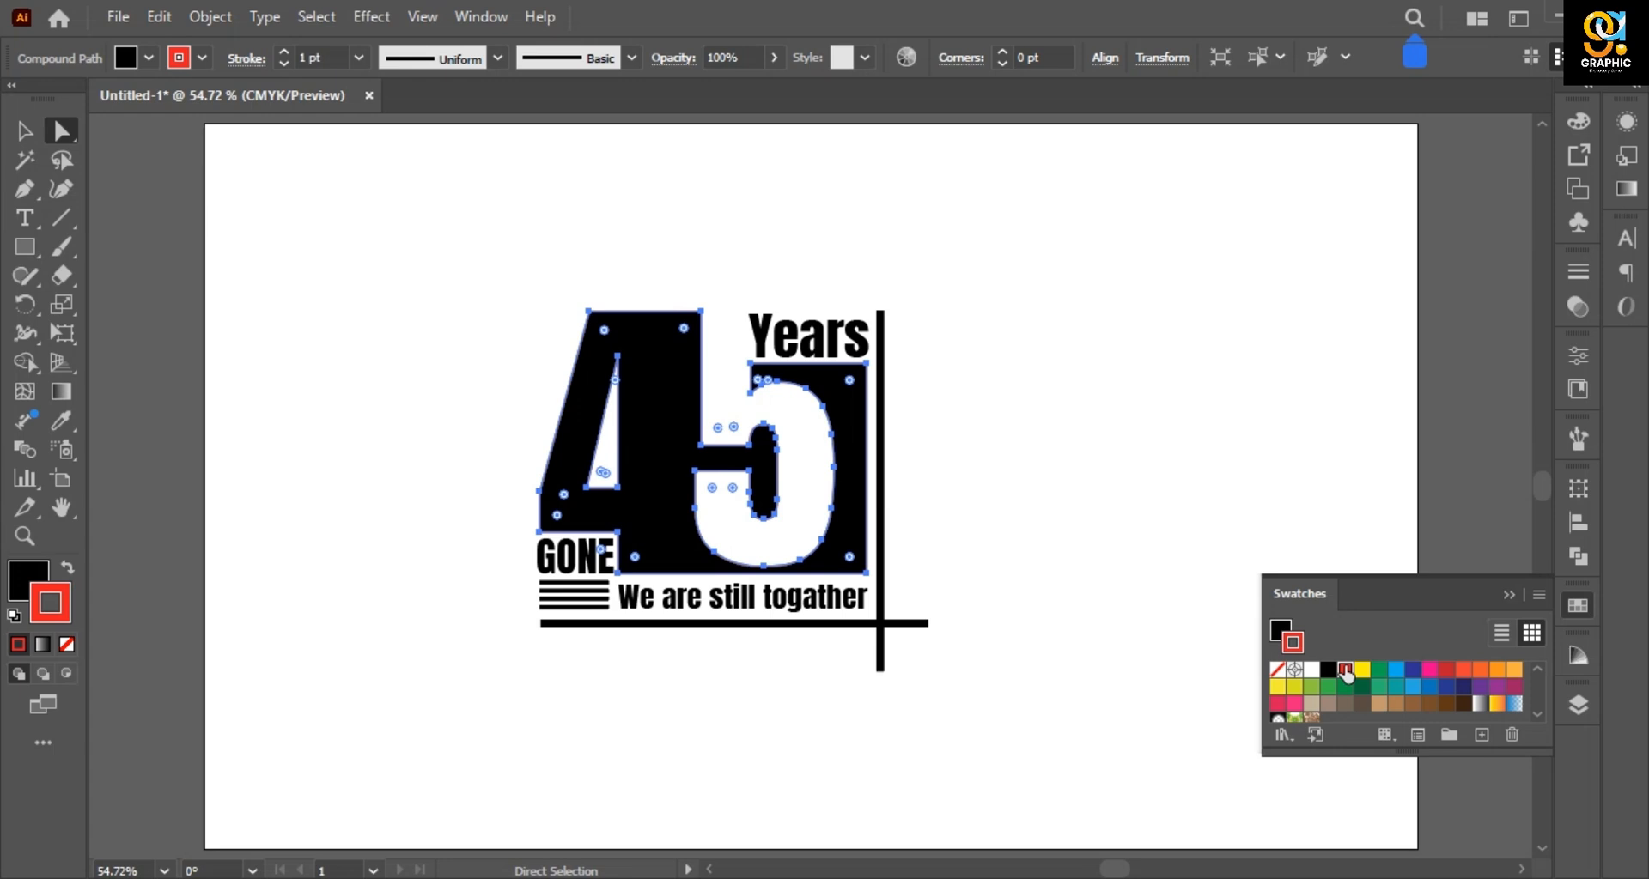
left_click(66, 644)
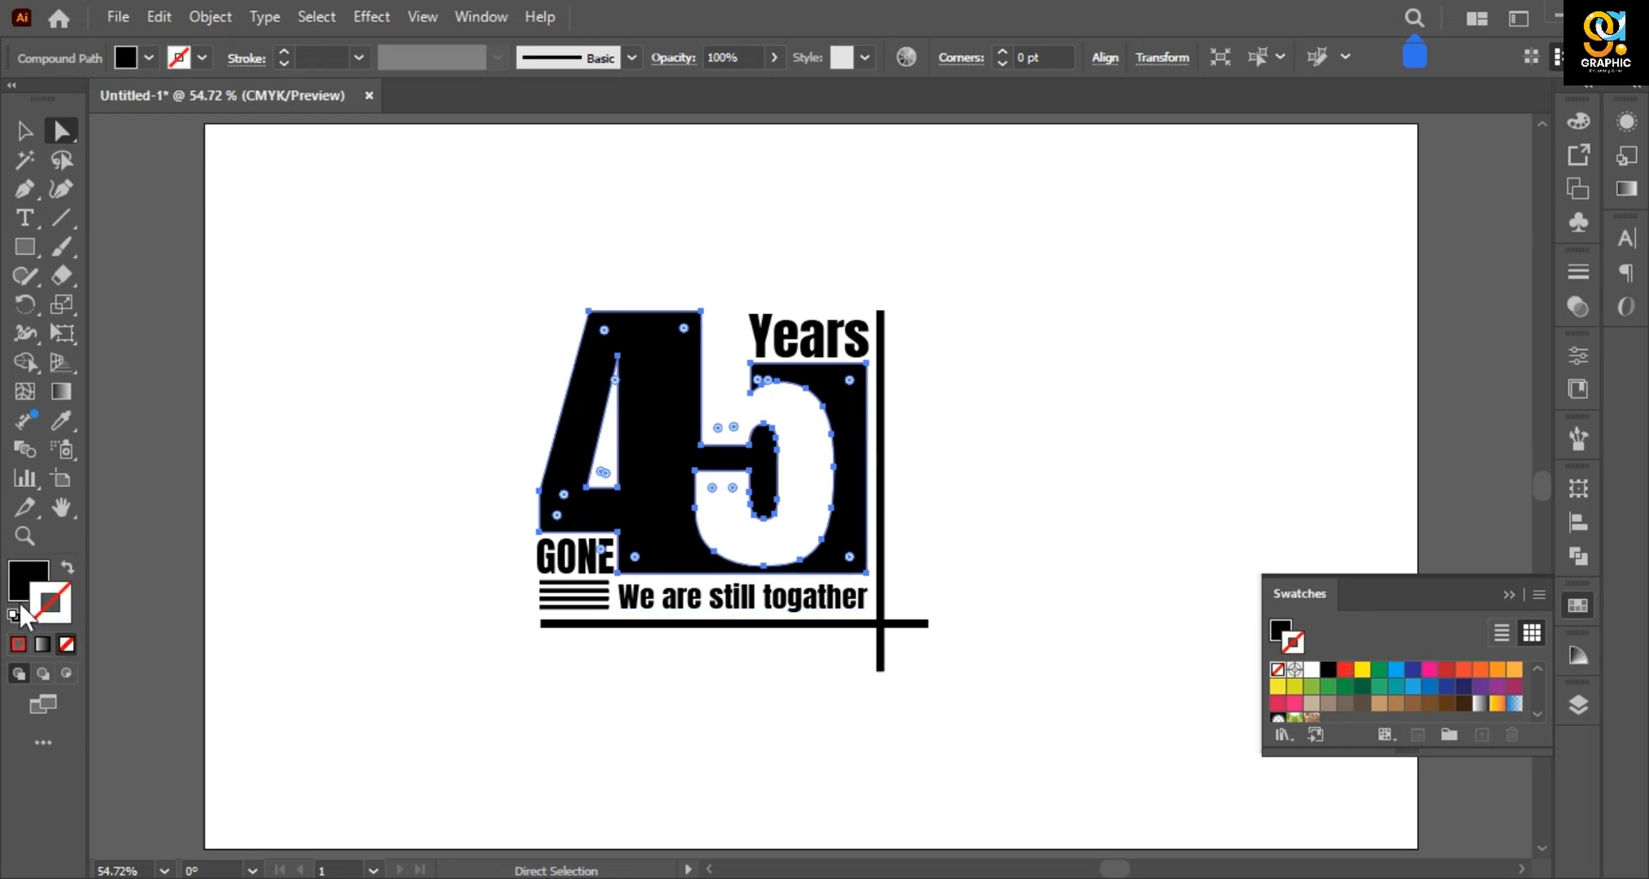
left_click(19, 588)
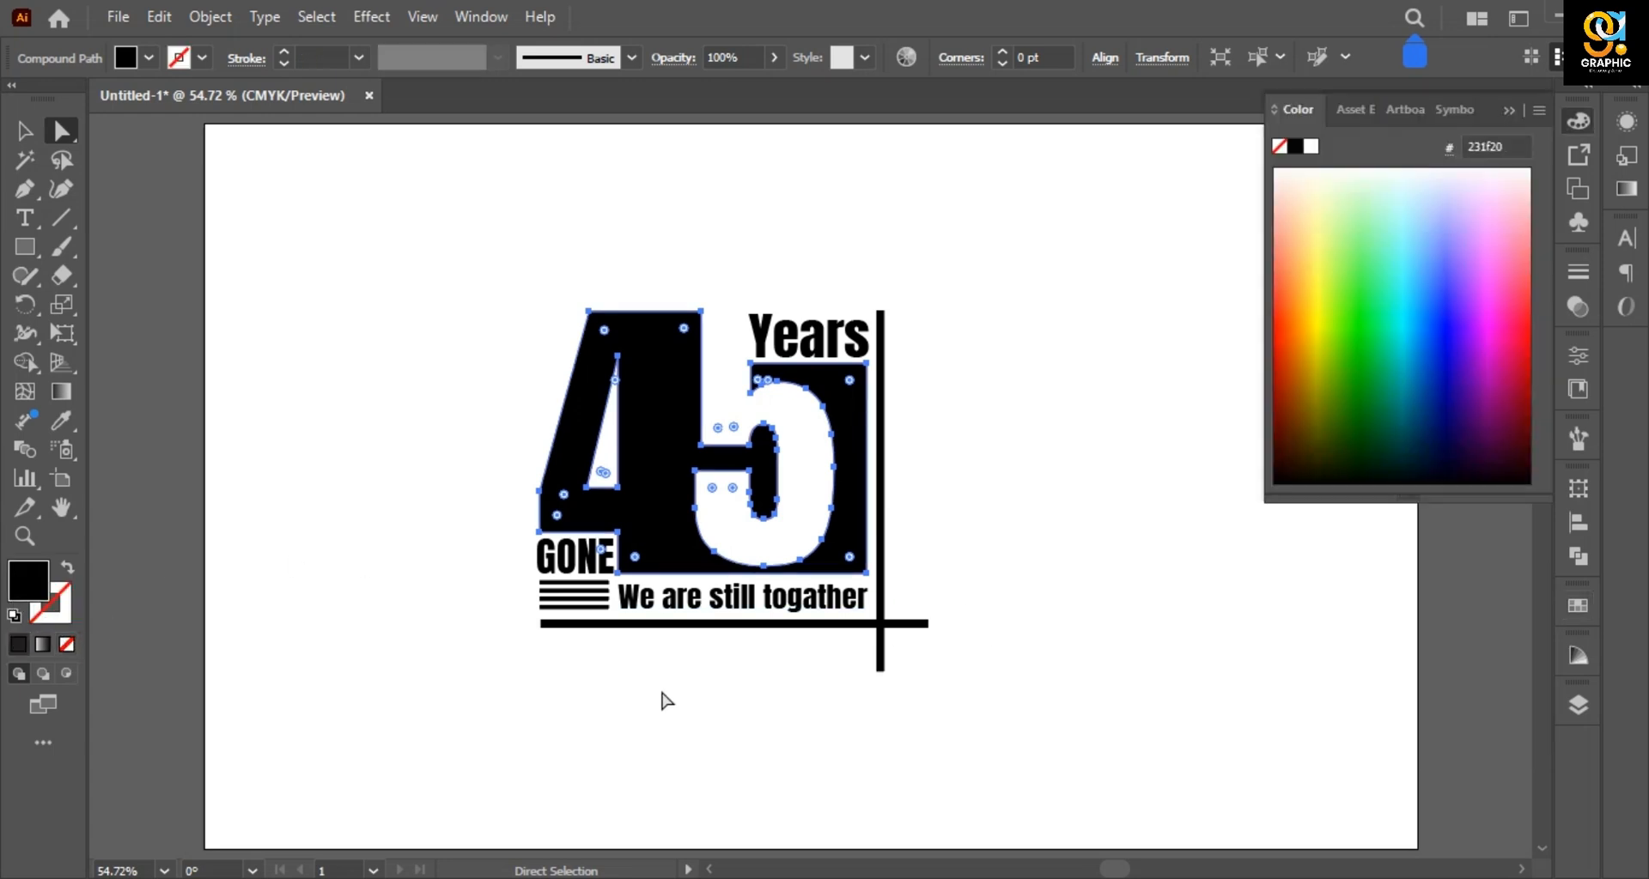
left_click(1285, 316)
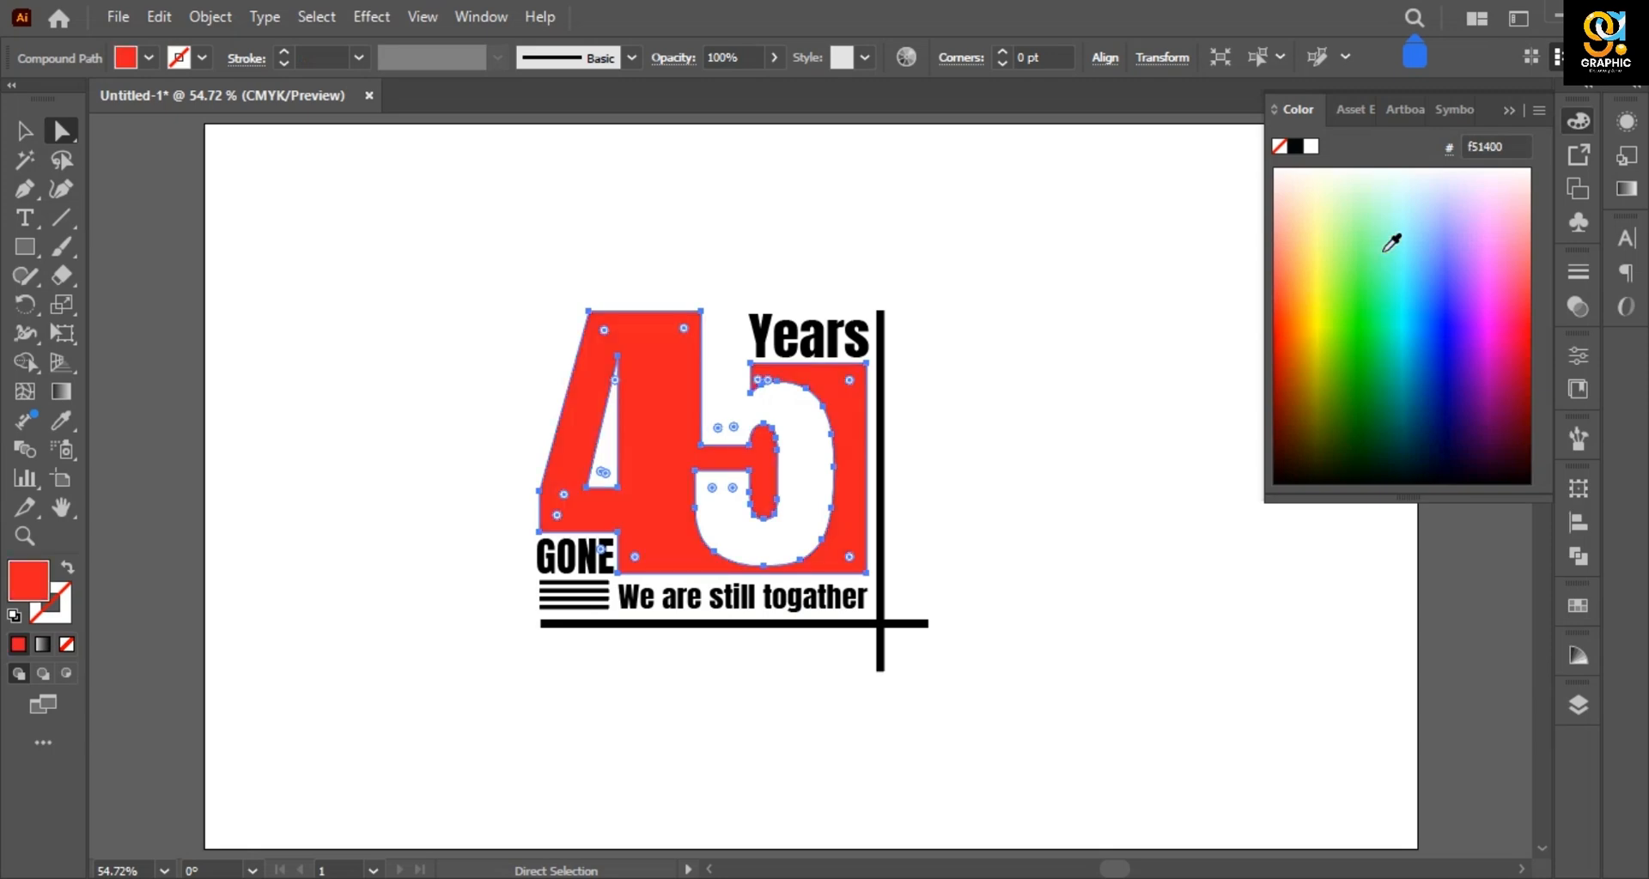
left_click(1508, 113)
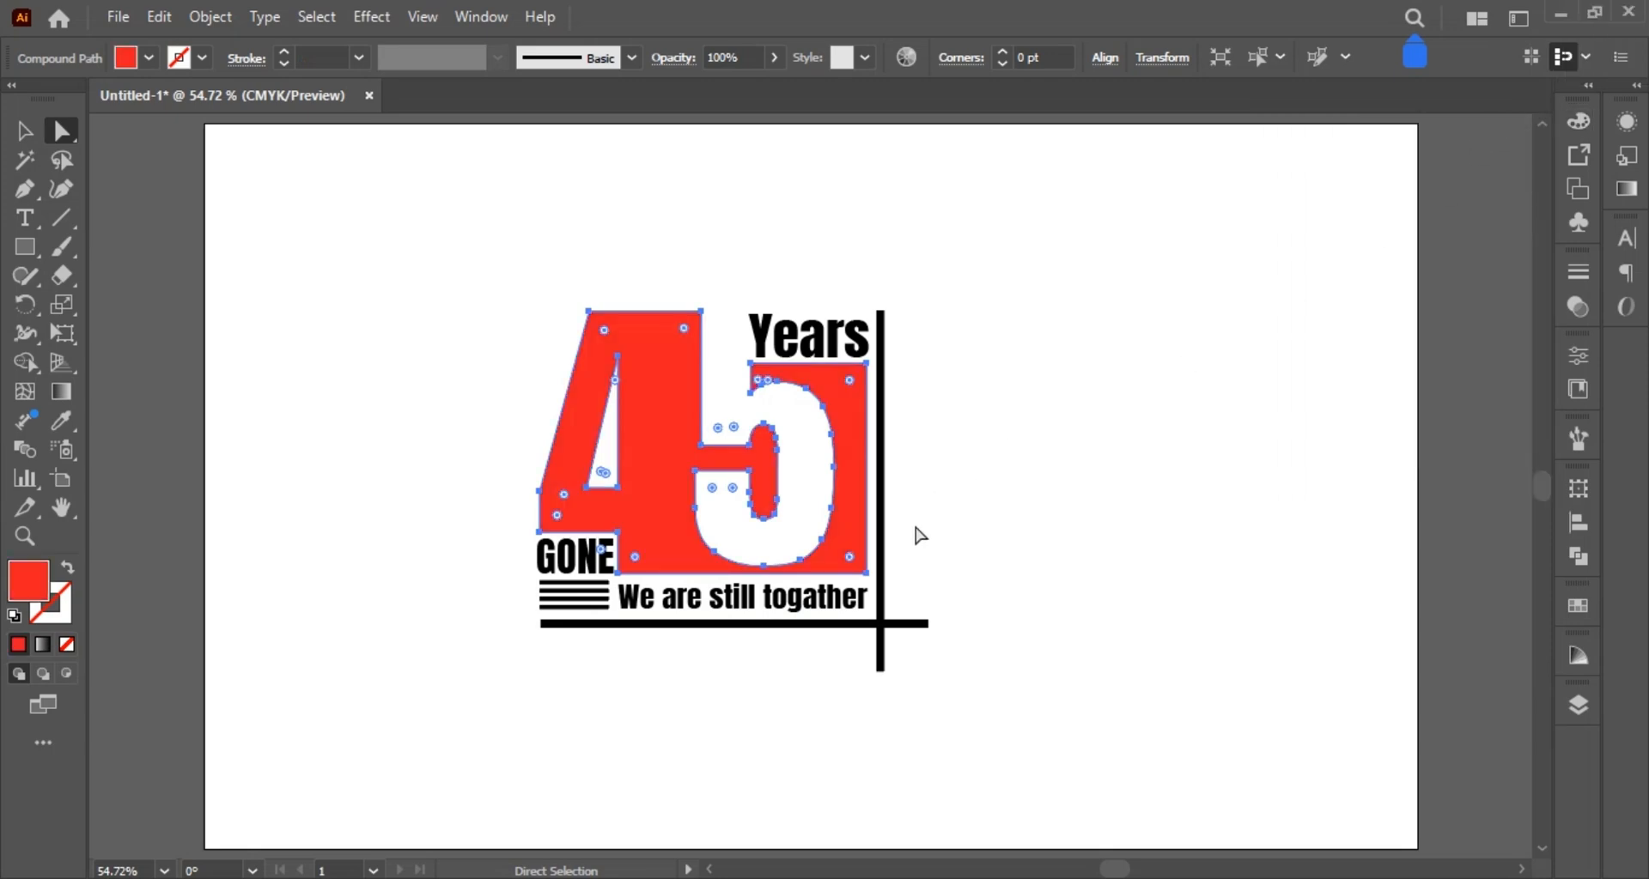